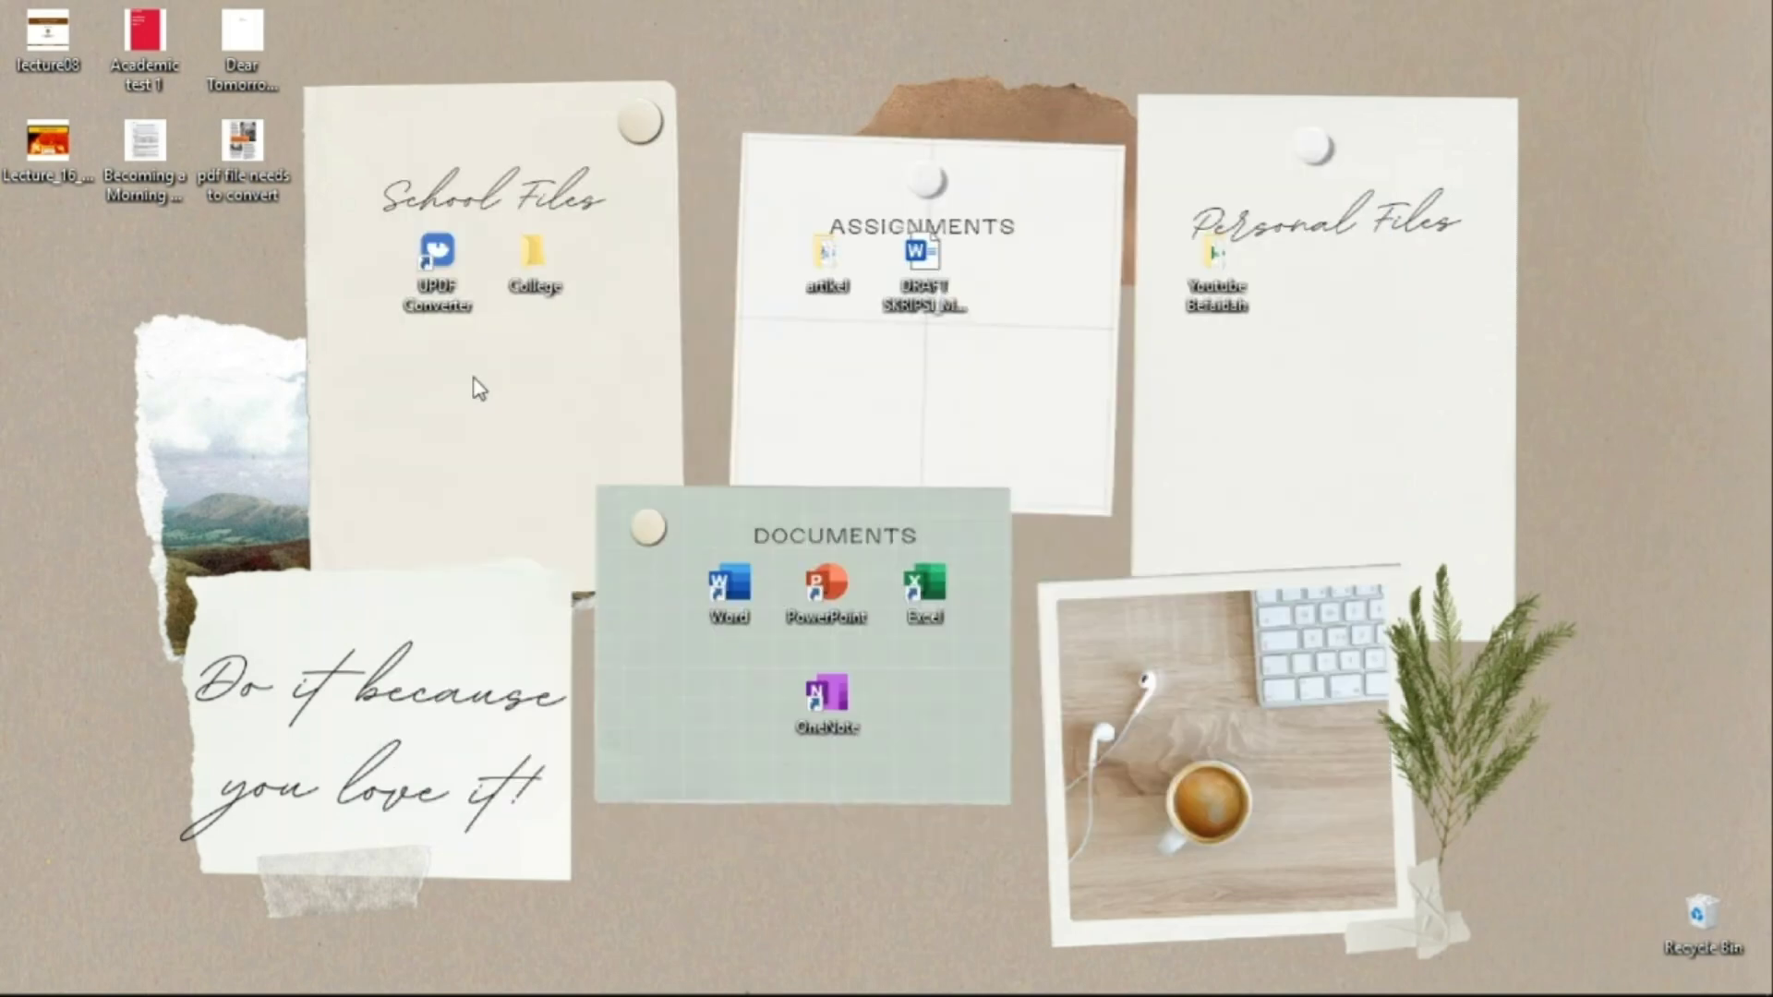
Launch UPDF Converter from its desktop shortcut and show the Menu options
{"action": "left_click", "coordinate": [437, 292]}
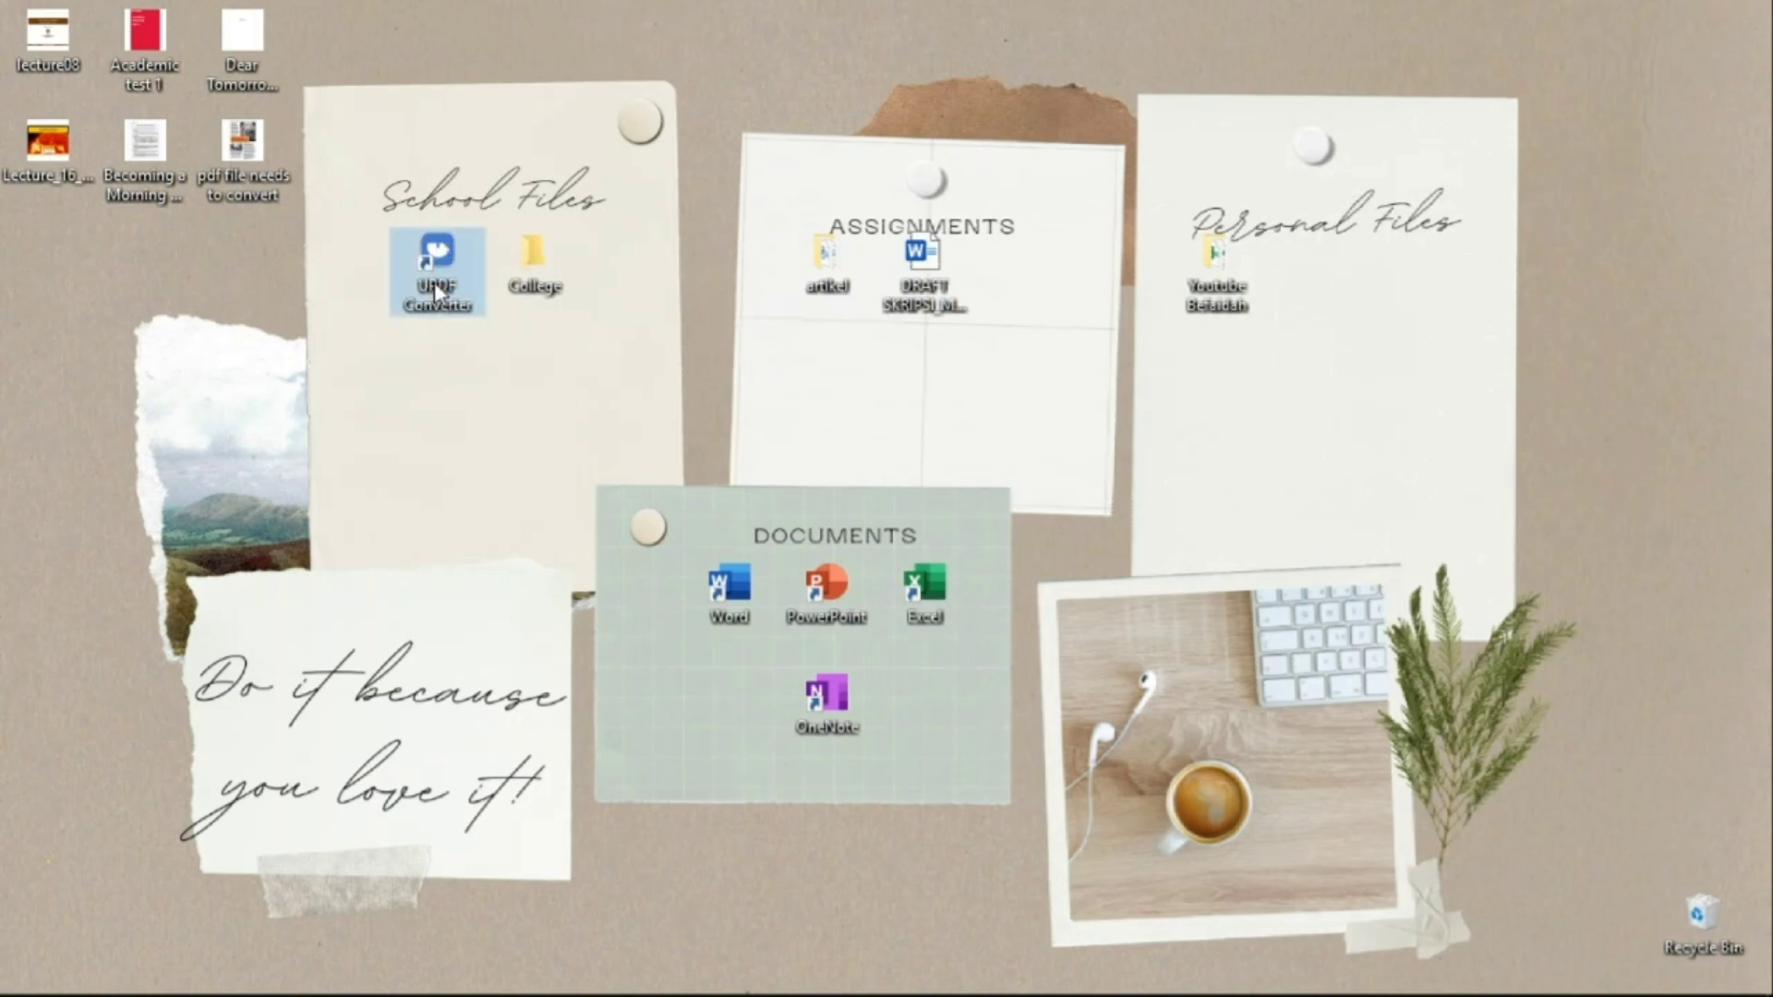
{"action": "double_click", "coordinate": [436, 292]}
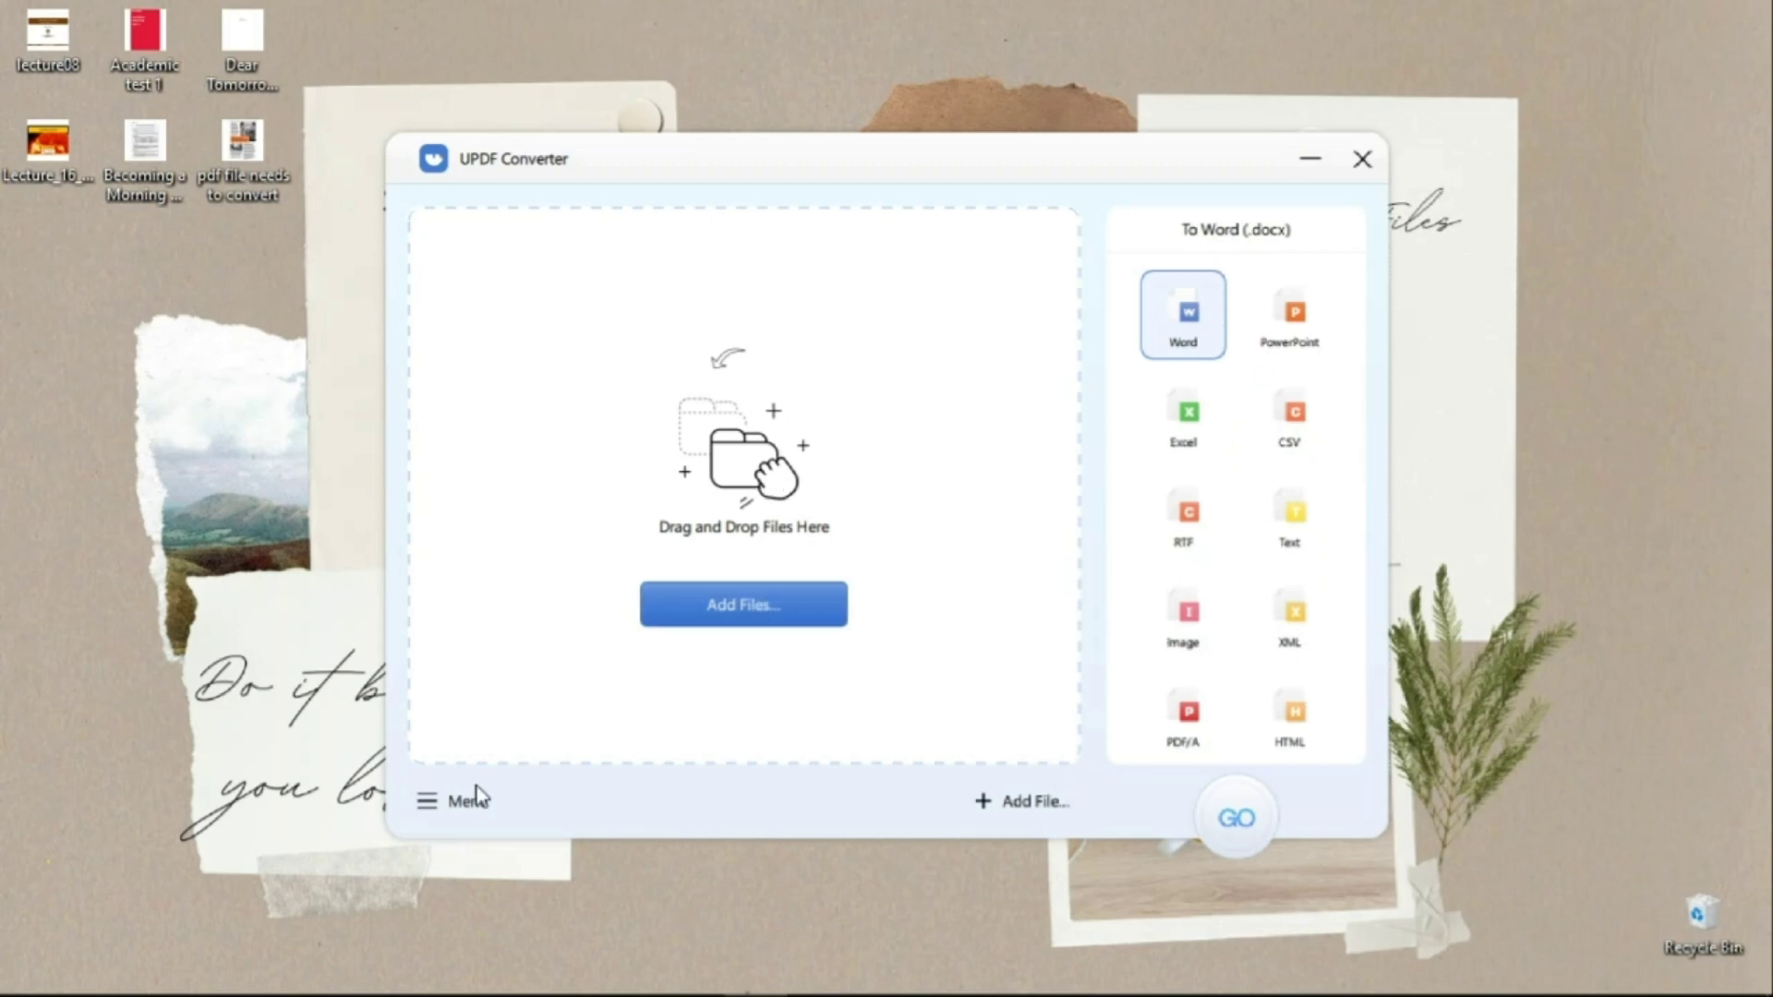
{"action": "left_click", "coordinate": [455, 816]}
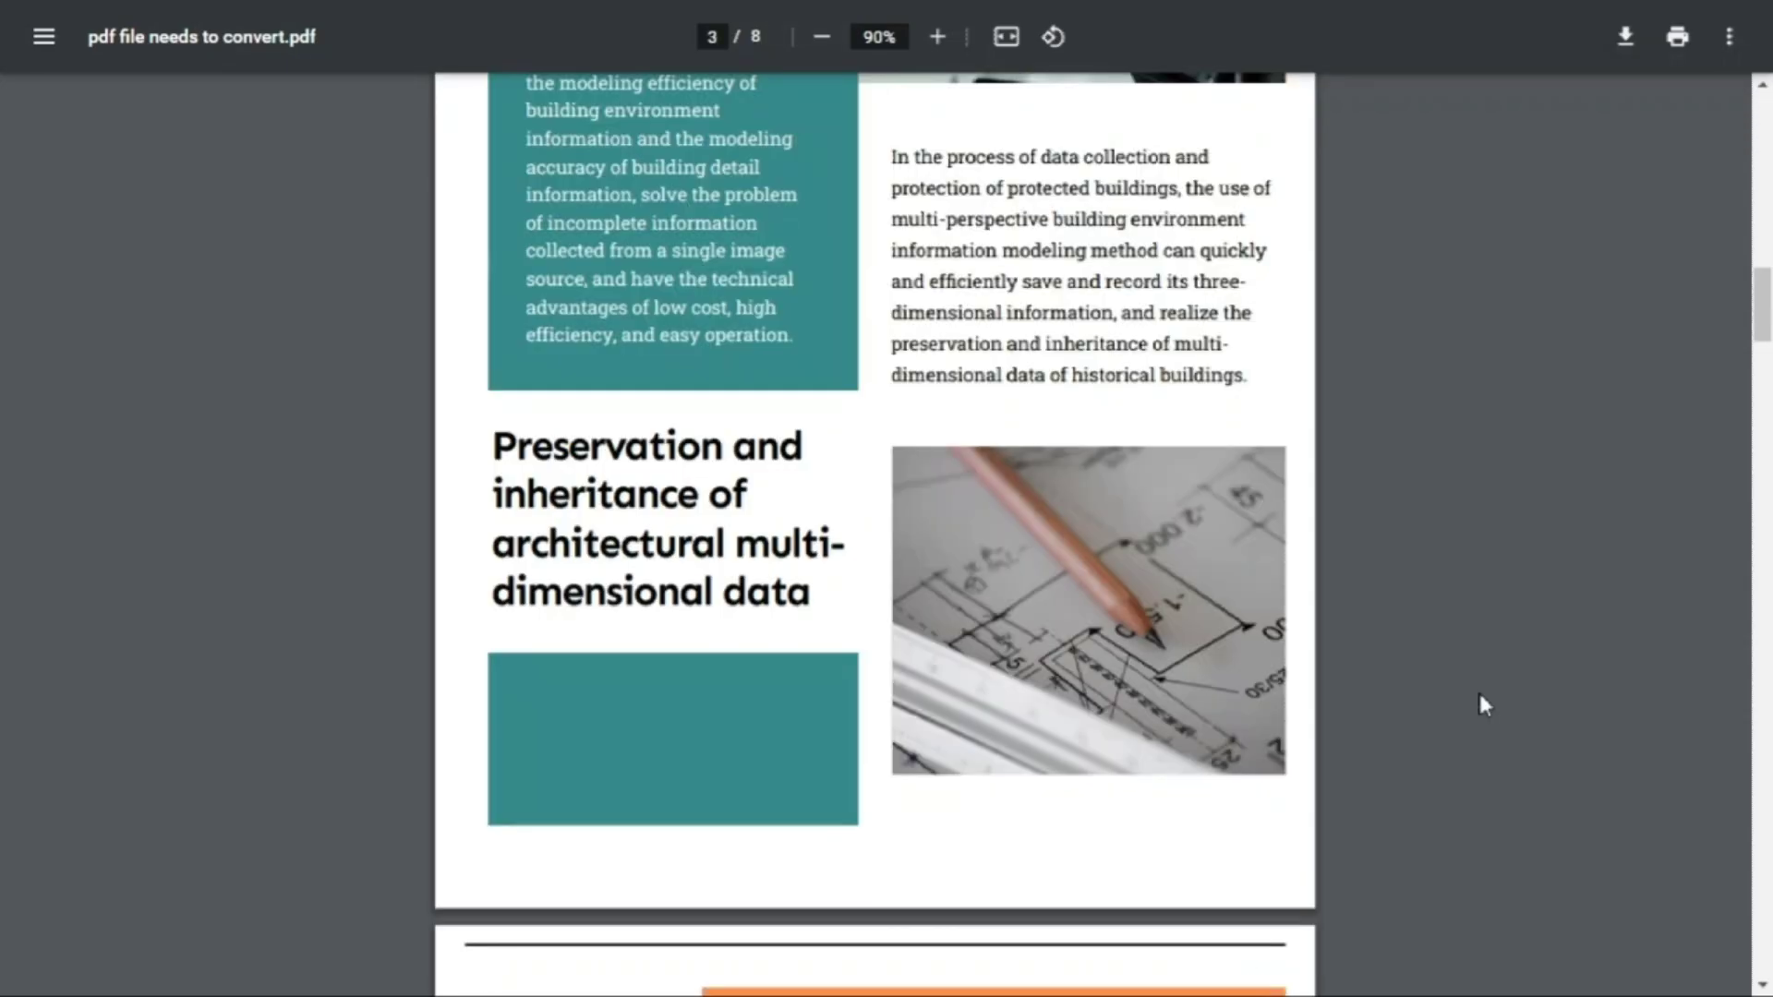
{"action": "scroll", "coordinate": [1480, 698], "scroll_direction": "down", "scroll_amount": 15}
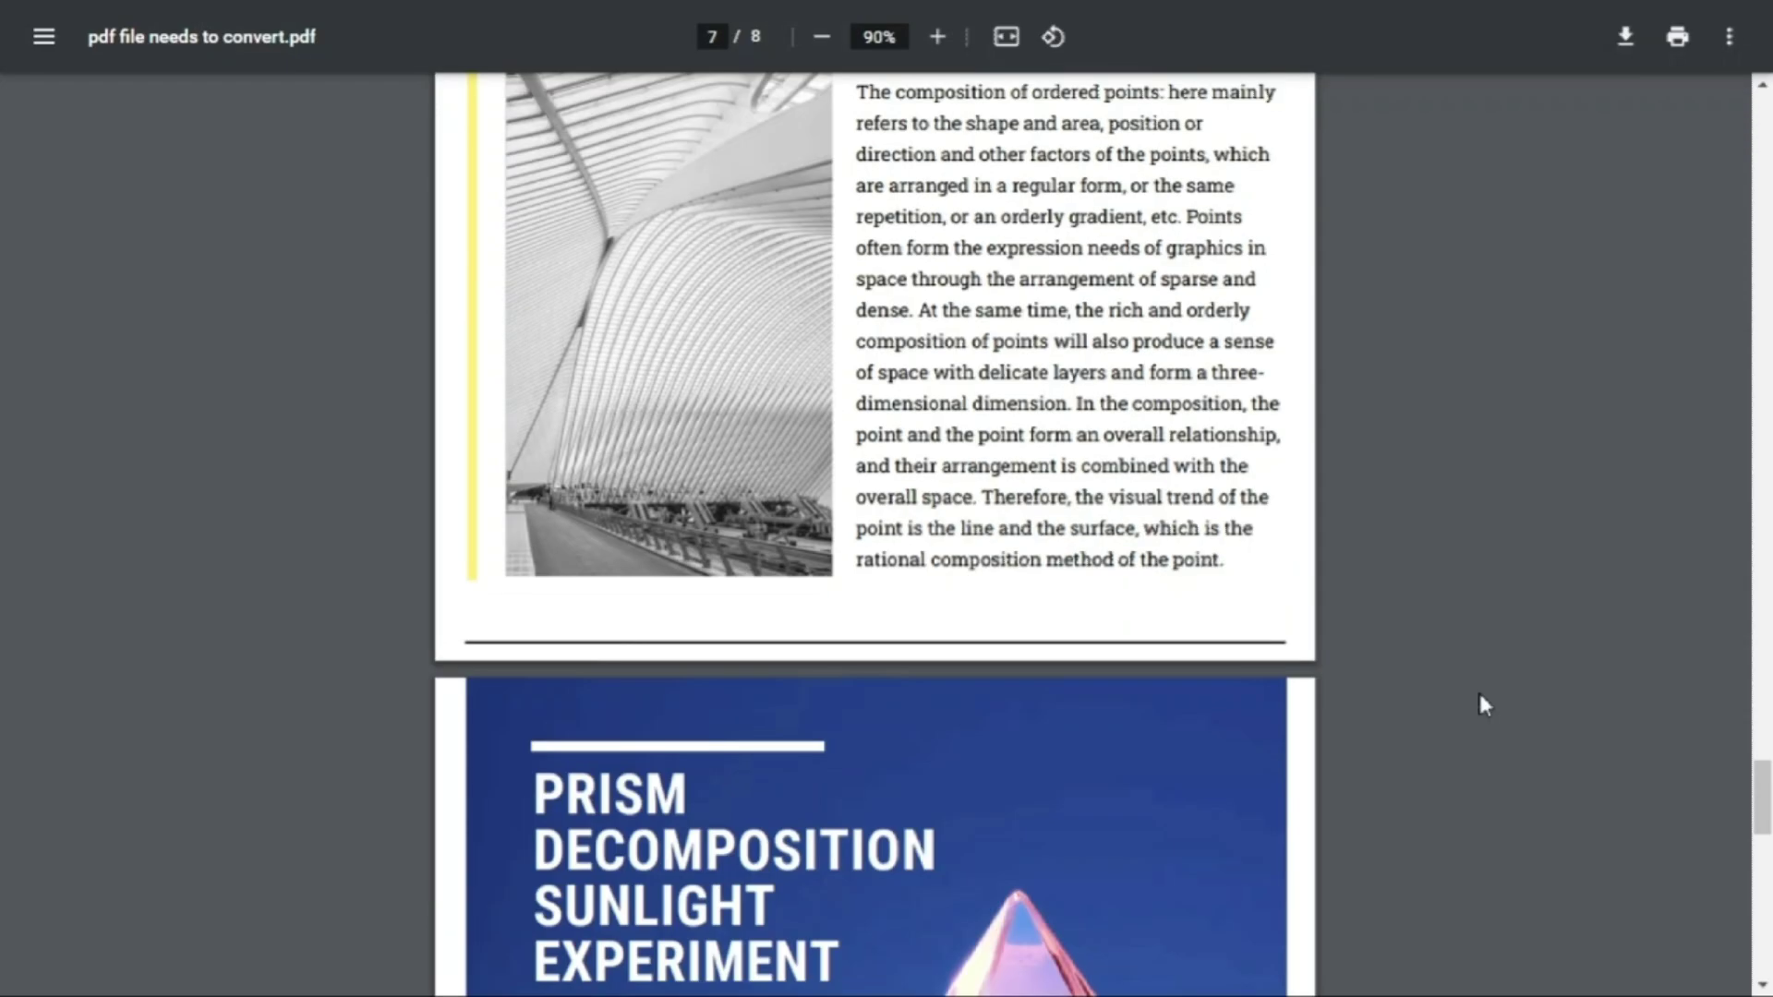
{"action": "scroll", "coordinate": [1479, 695], "scroll_direction": "up", "scroll_amount": 5}
{"action": "scroll", "coordinate": [1479, 696], "scroll_direction": "up", "scroll_amount": 2}
{"action": "scroll", "coordinate": [1478, 695], "scroll_direction": "up", "scroll_amount": 10}
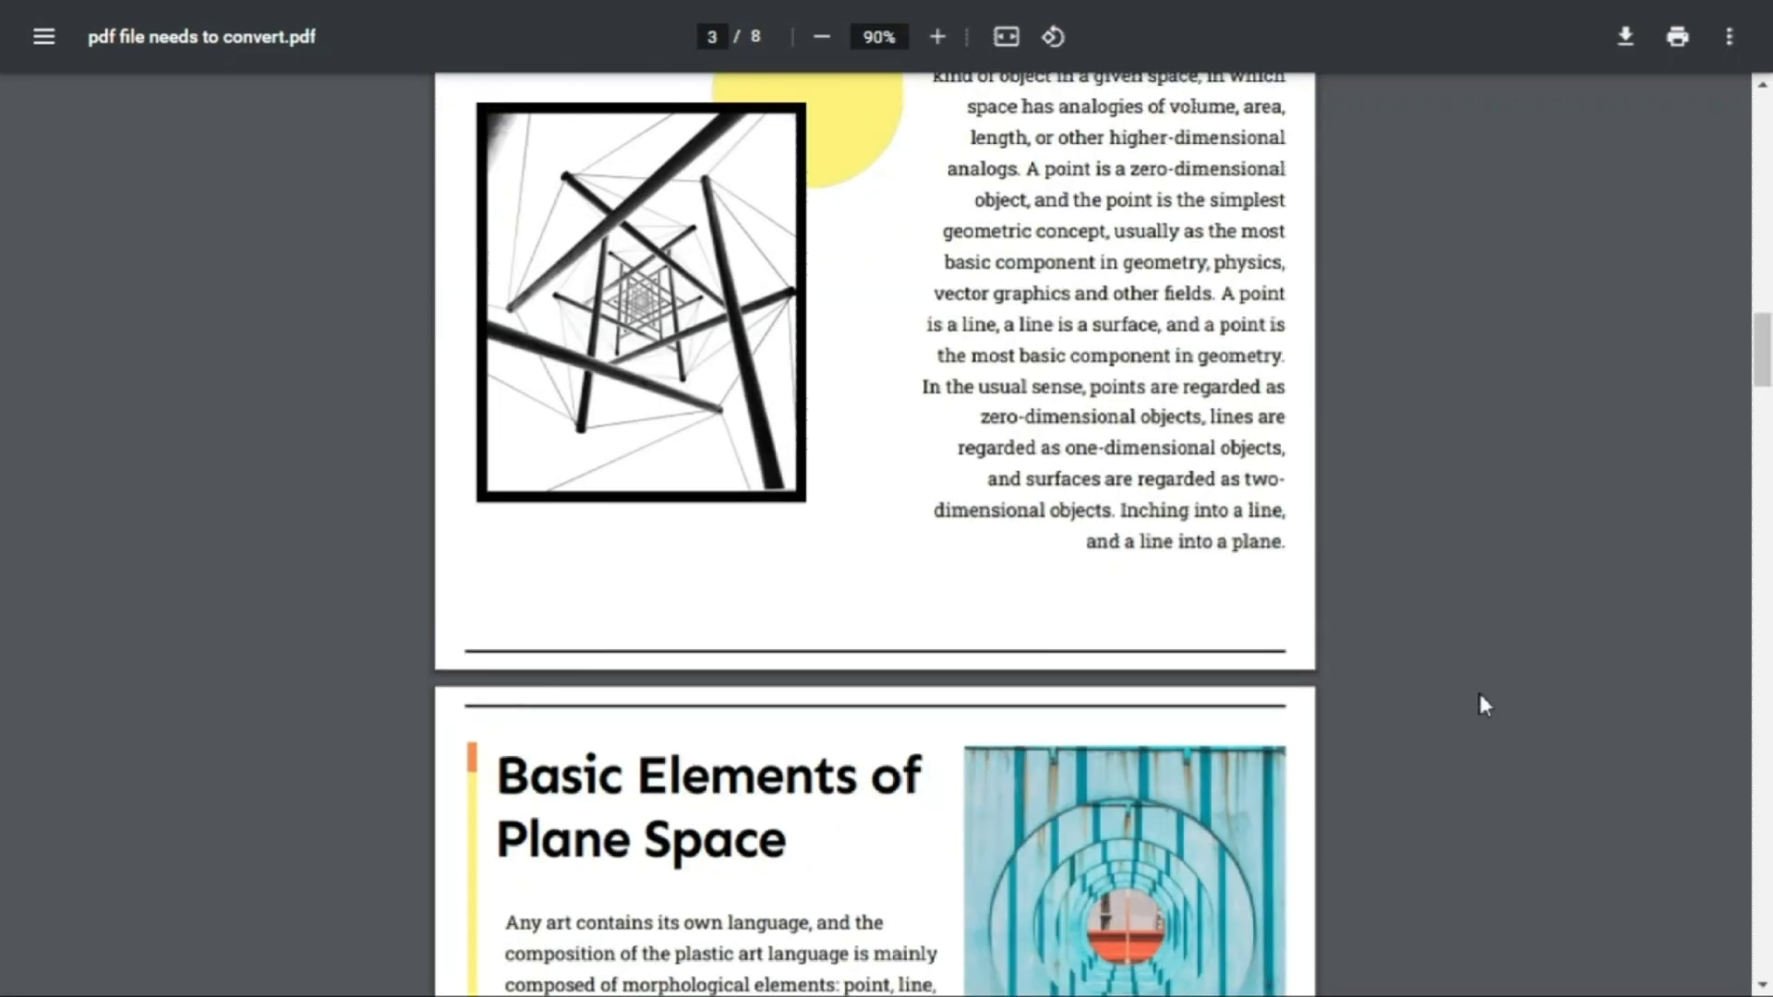
{"action": "scroll", "coordinate": [1478, 695], "scroll_direction": "up", "scroll_amount": 5}
{"action": "scroll", "coordinate": [1478, 695], "scroll_direction": "up", "scroll_amount": 5}
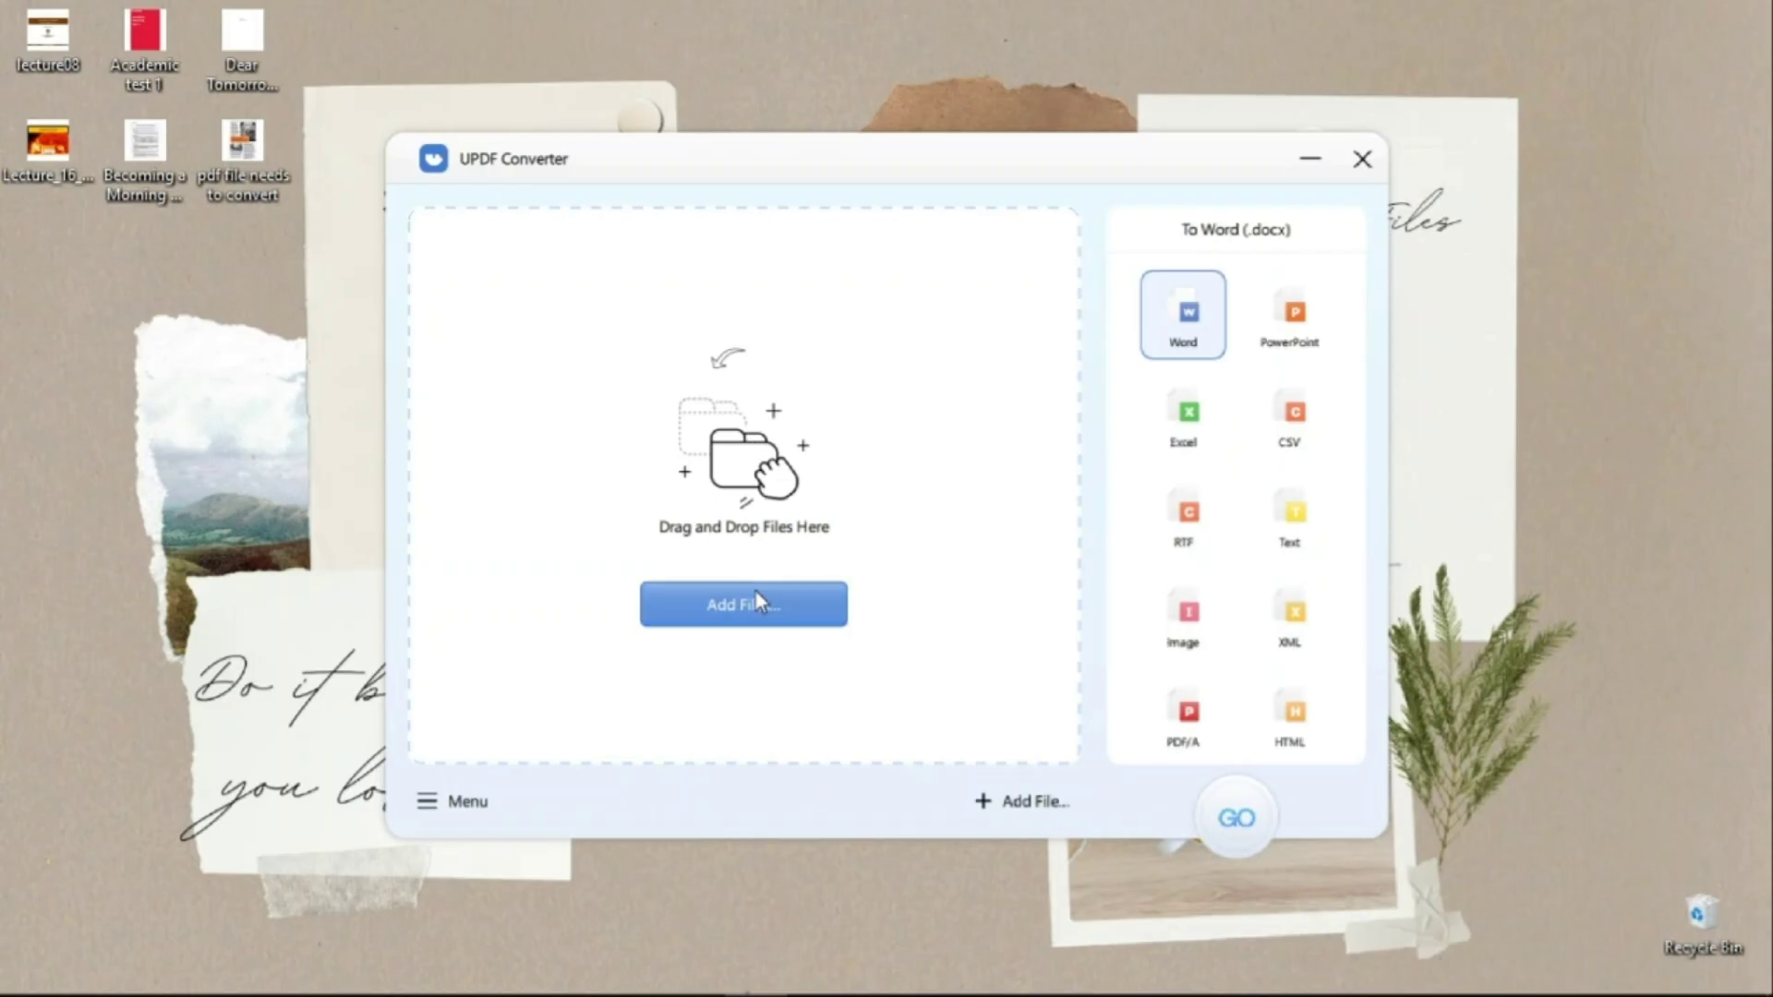
Add 'pdf file needs to convert' from Youtube Befaidah > UPDF to the conversion list
{"action": "left_click", "coordinate": [756, 600]}
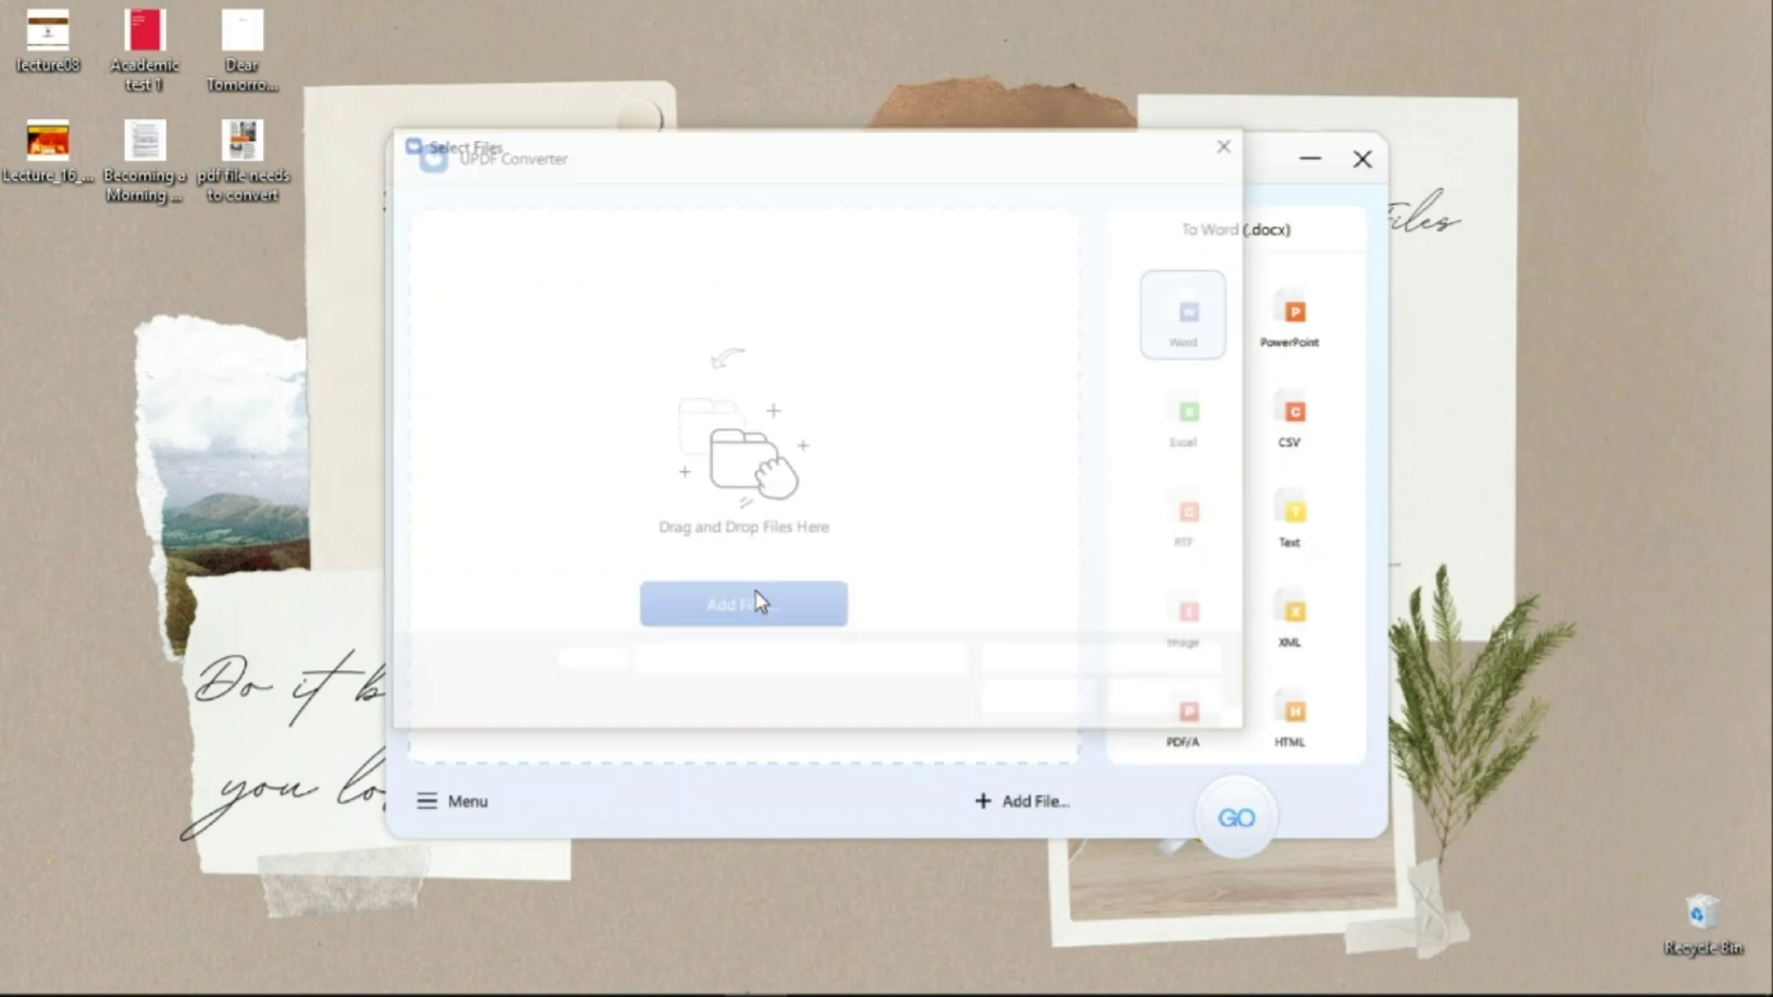
{"action": "double_click", "coordinate": [974, 314]}
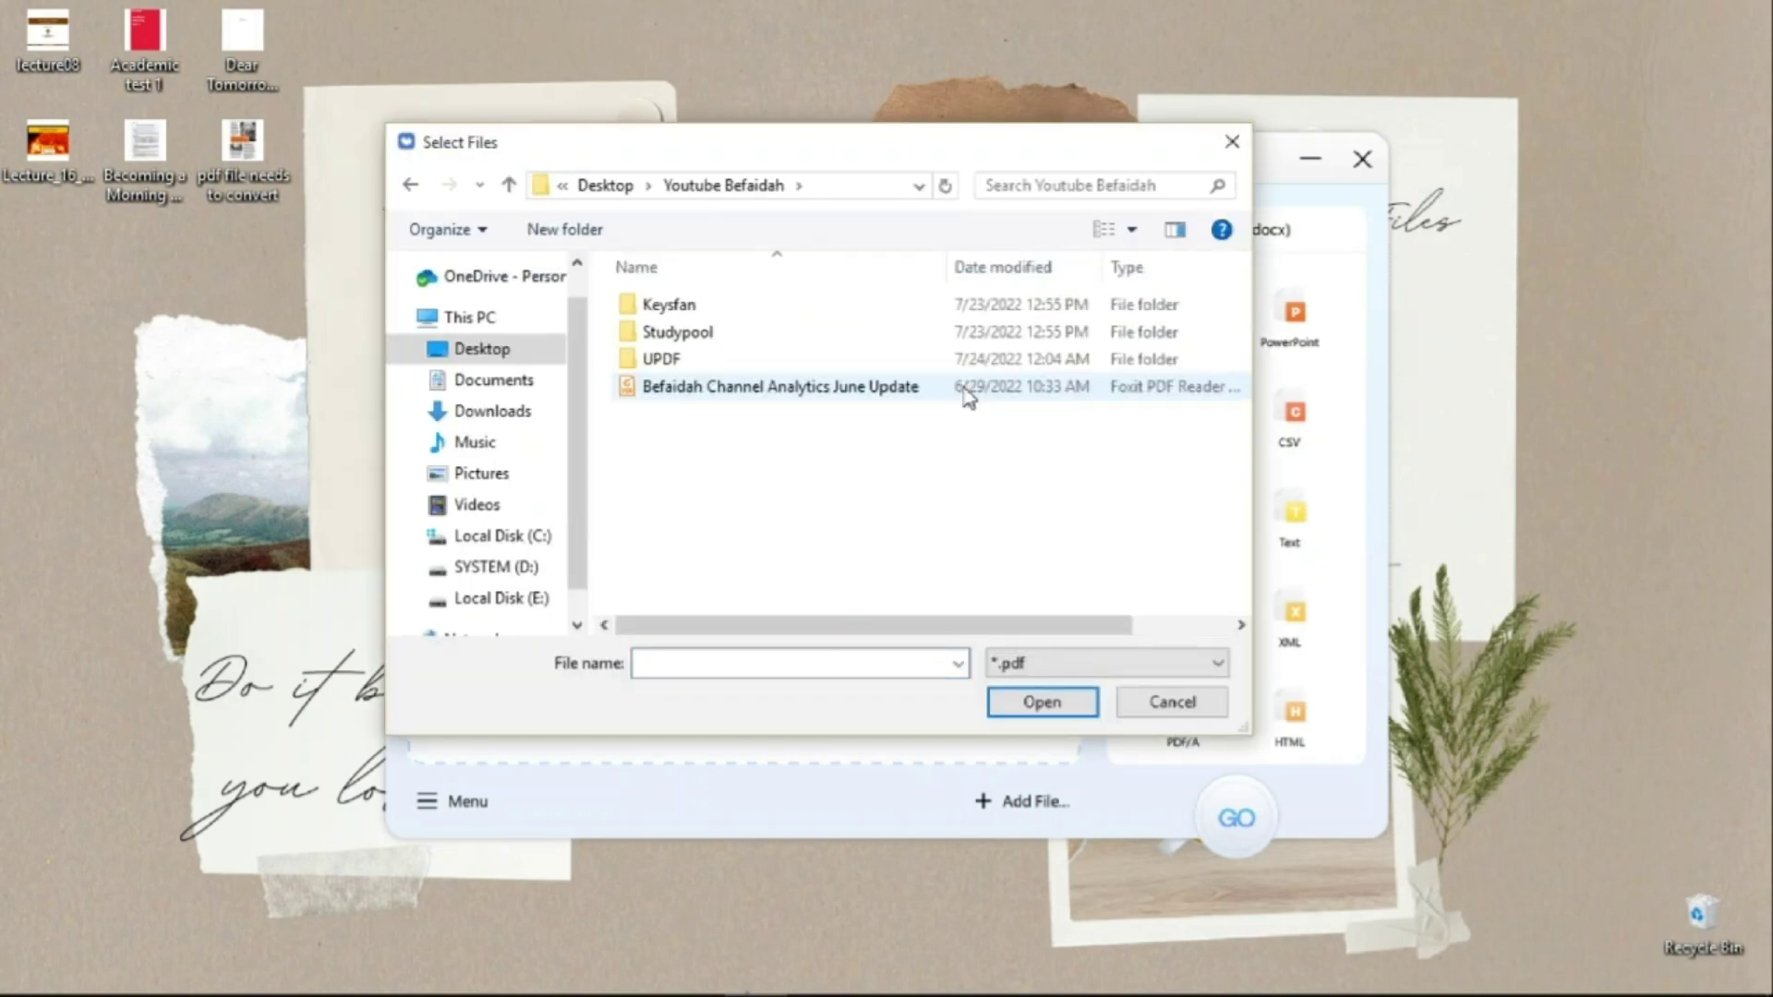
{"action": "double_click", "coordinate": [755, 363]}
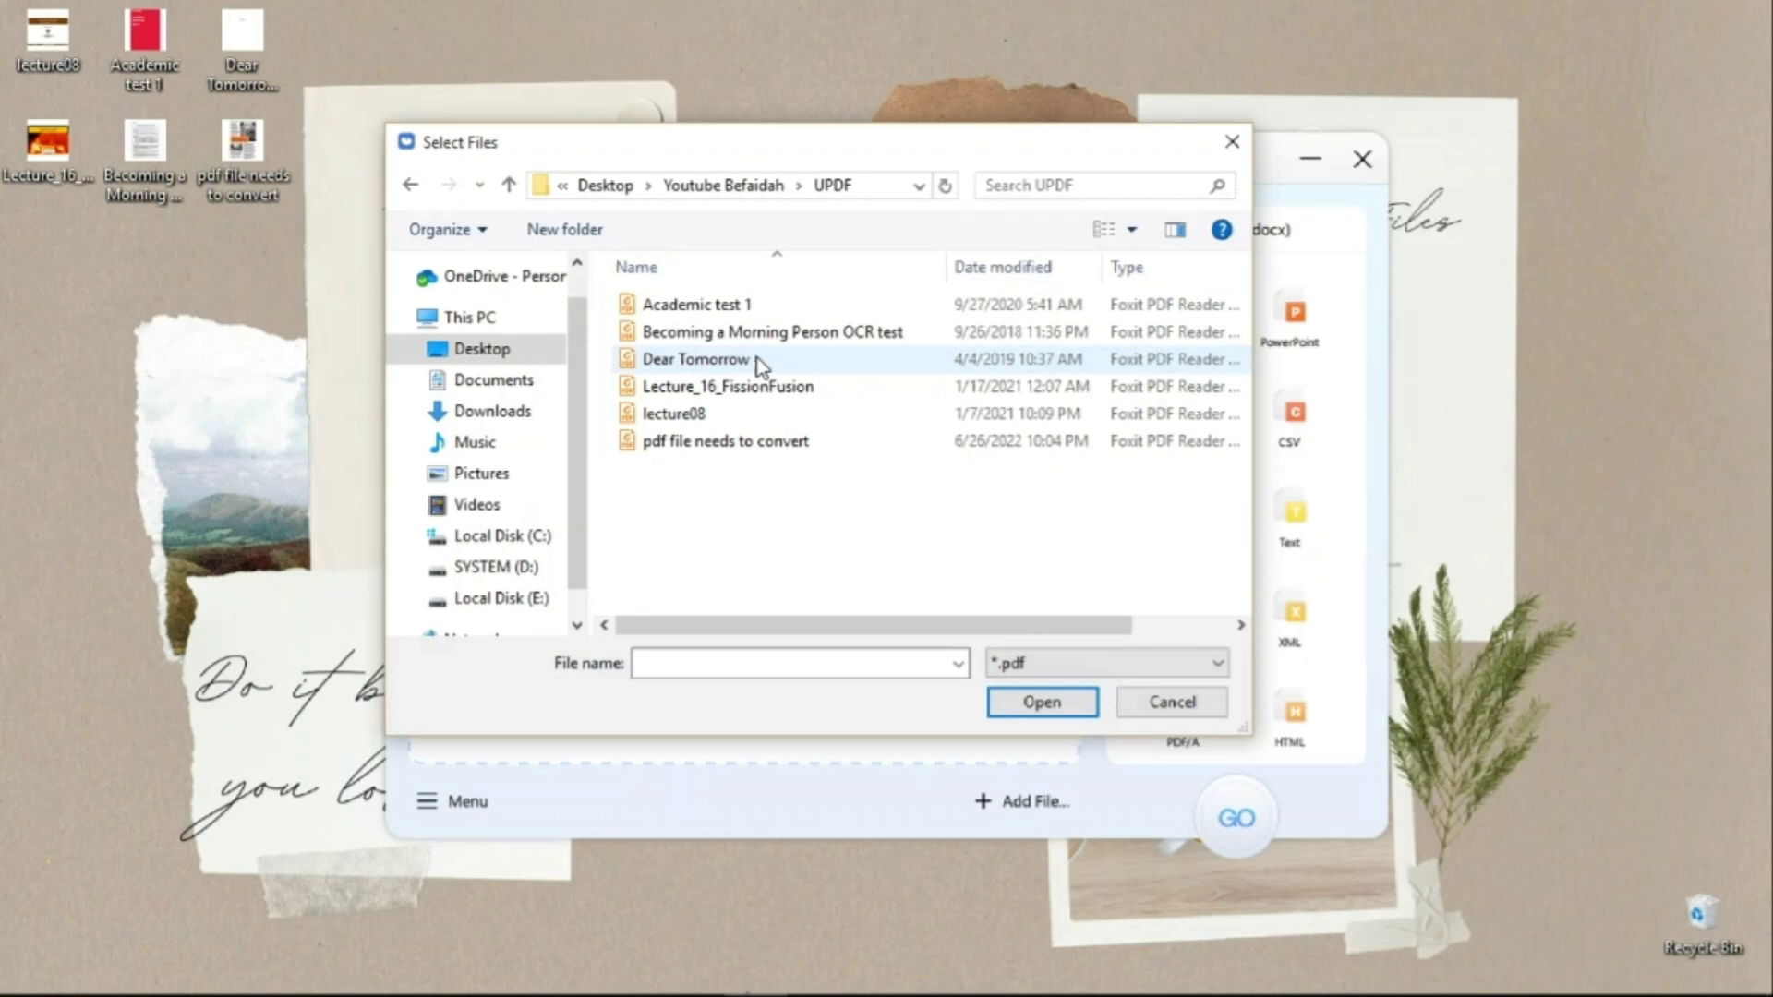
{"action": "left_click", "coordinate": [759, 444]}
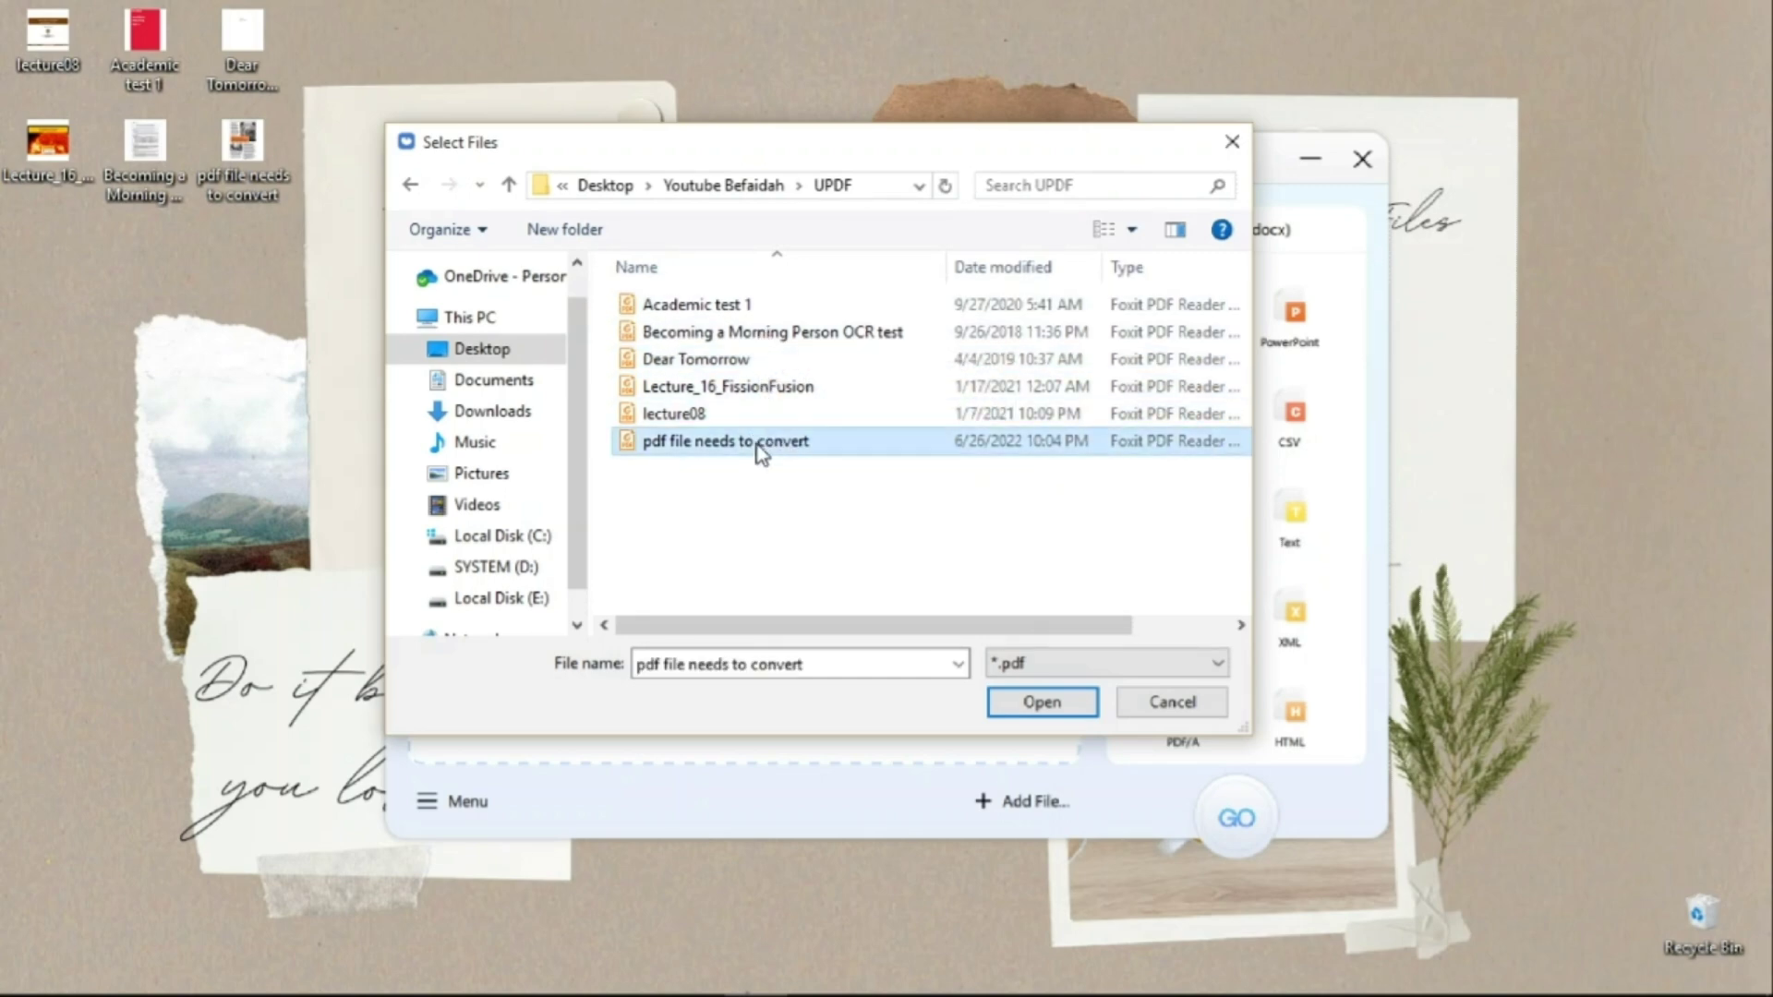
{"action": "left_click", "coordinate": [1041, 703]}
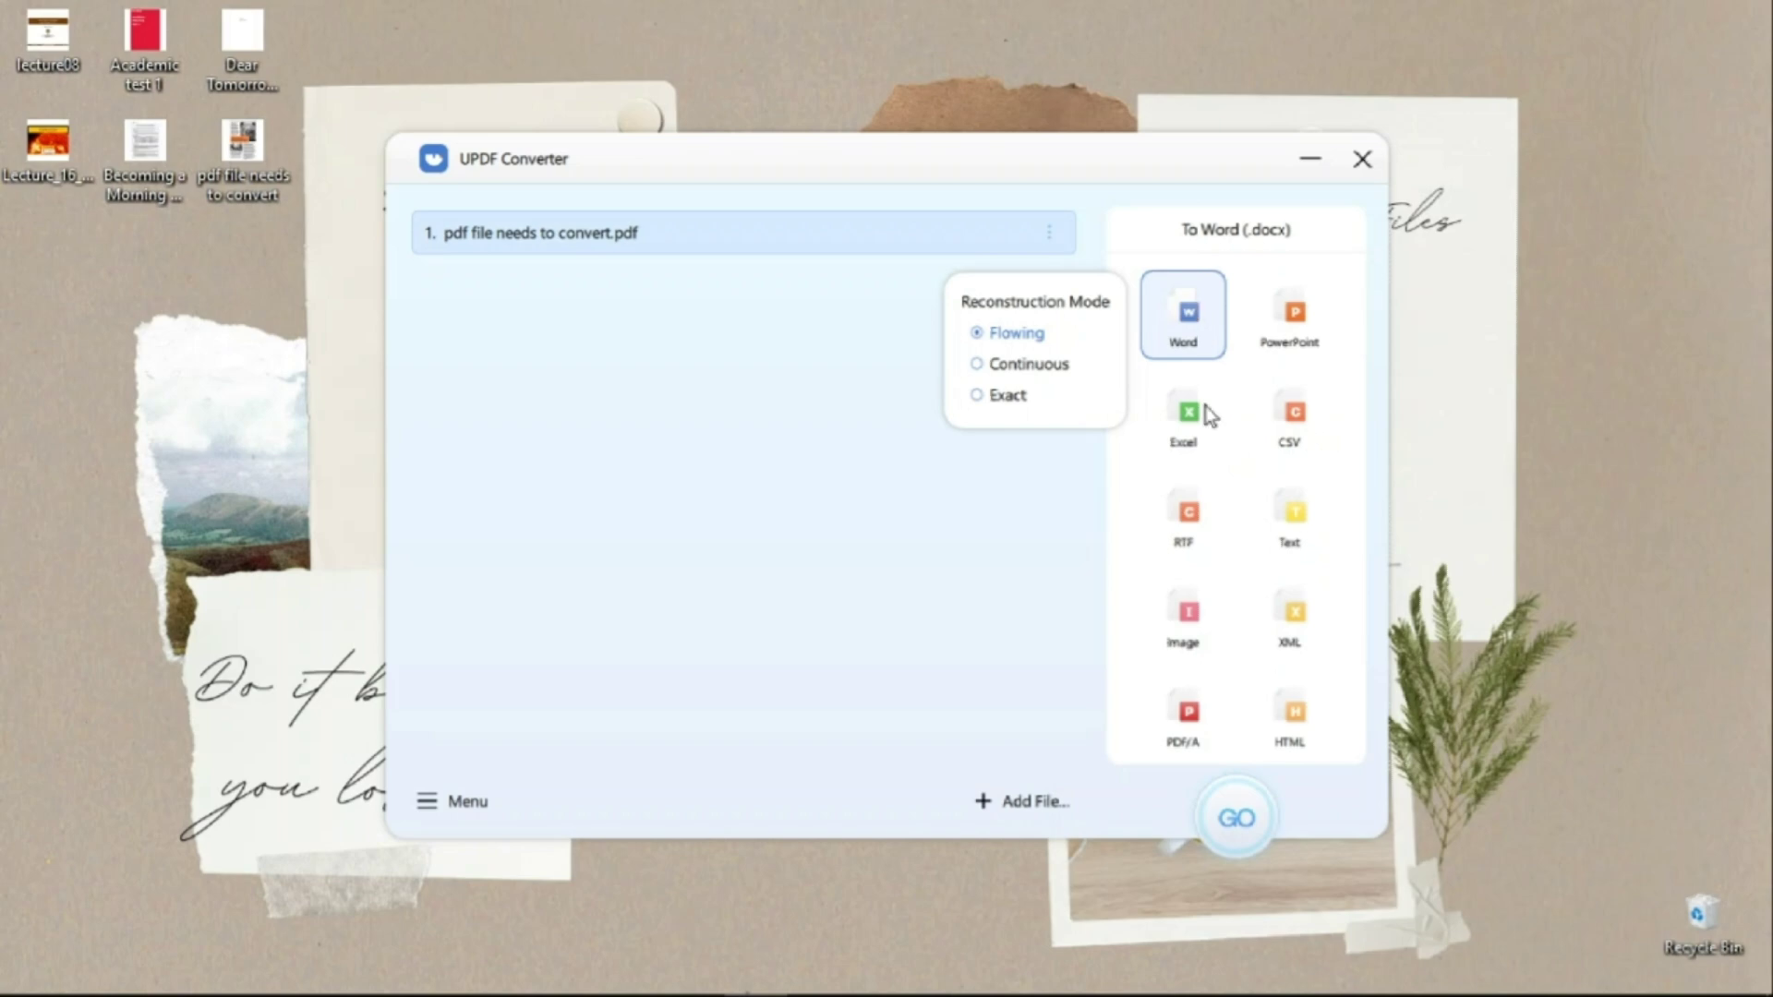
Convert the listed PDF to Word, saving it in Documents\UPDF Converter
{"action": "left_click", "coordinate": [1237, 816]}
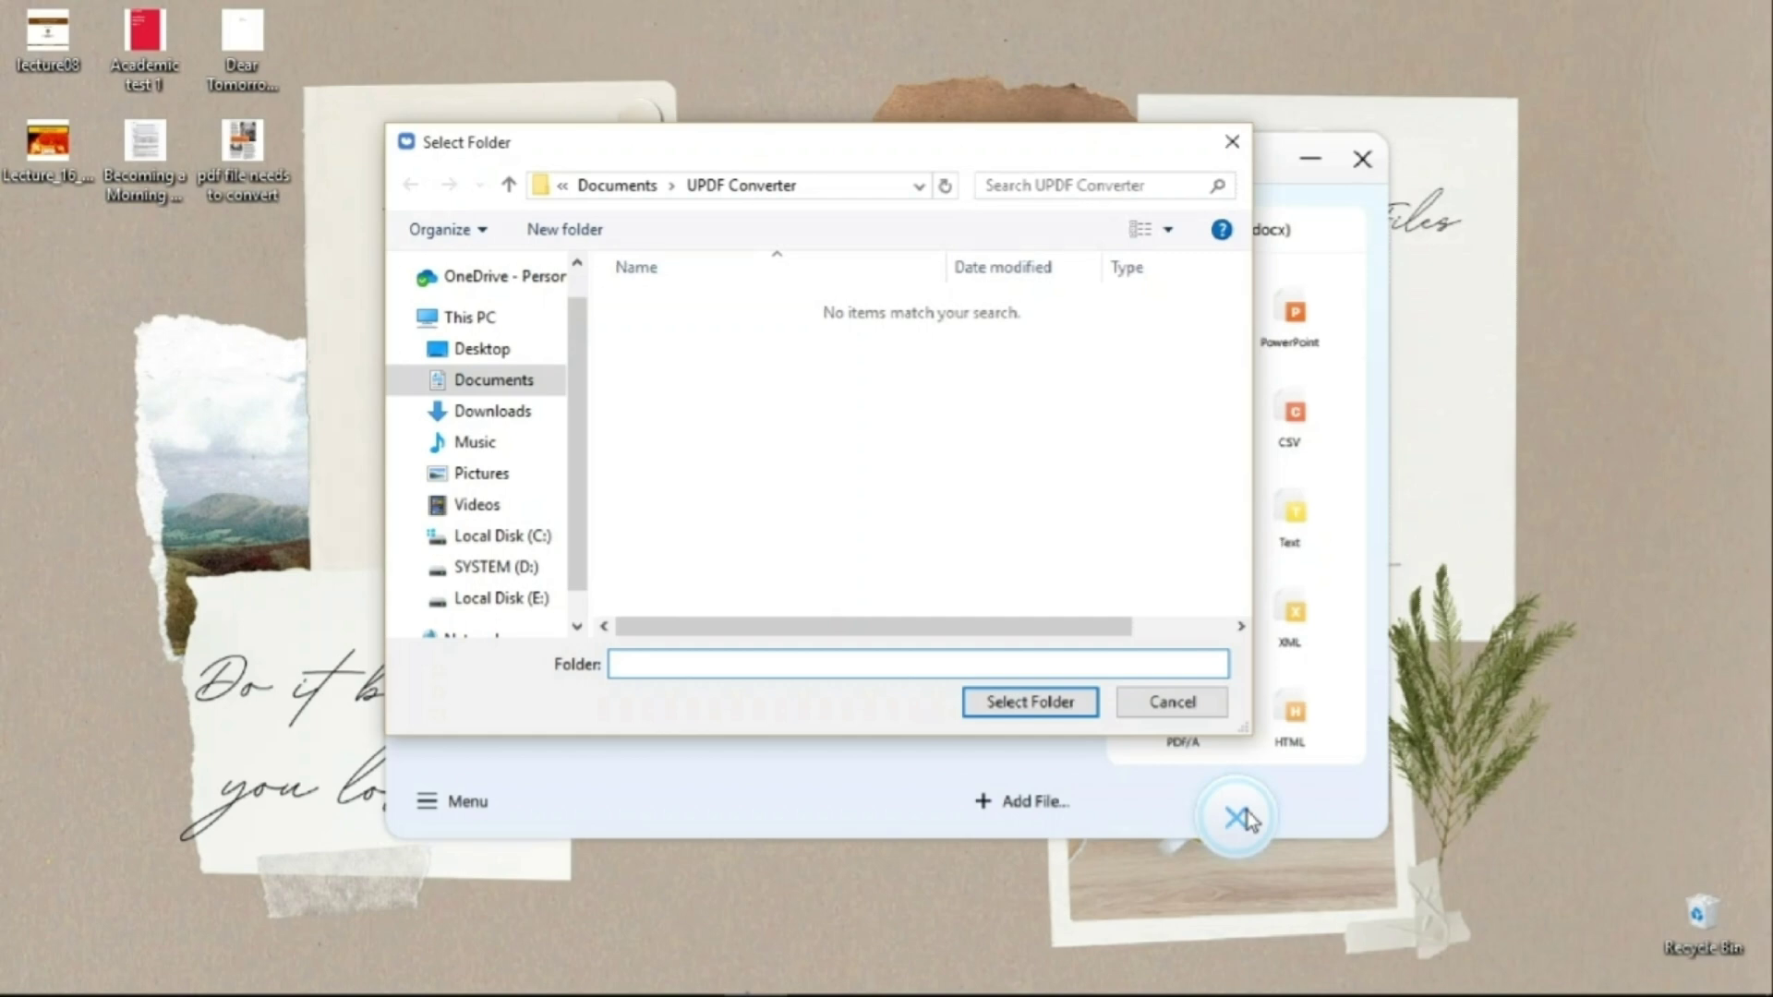
{"action": "left_click", "coordinate": [1041, 704]}
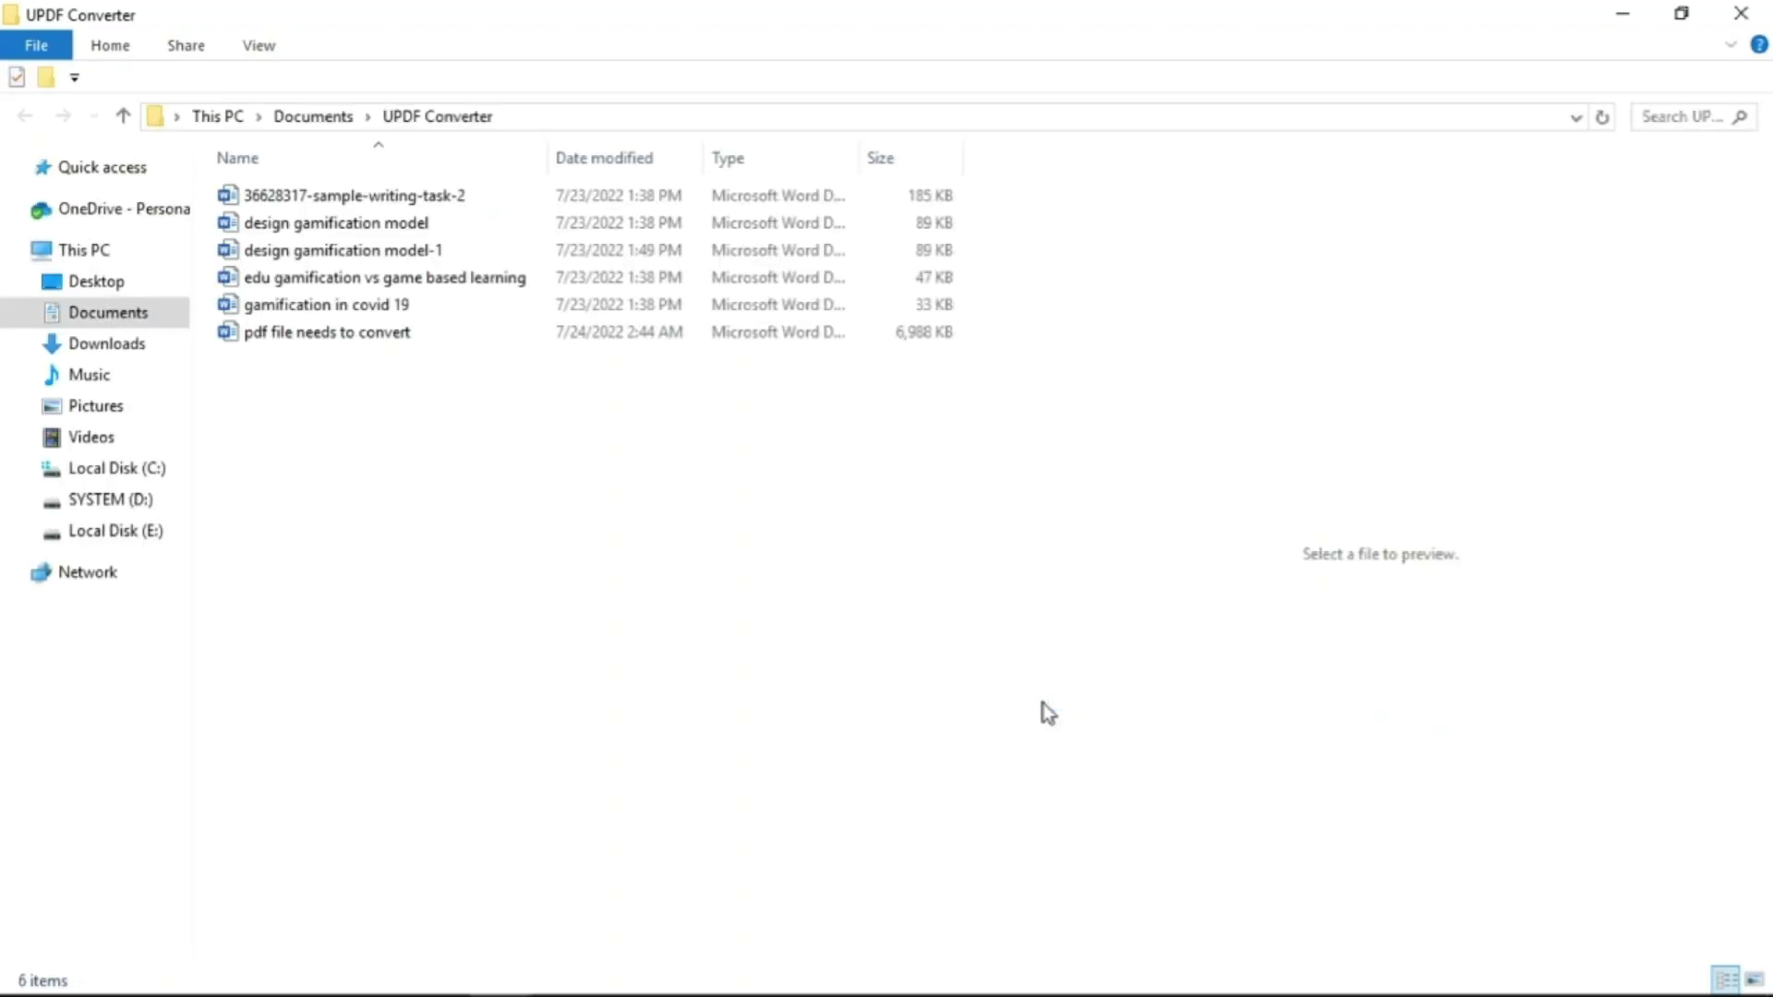
Open the converted 'pdf file needs to convert' document from the UPDF Converter folder
{"action": "left_click", "coordinate": [522, 347]}
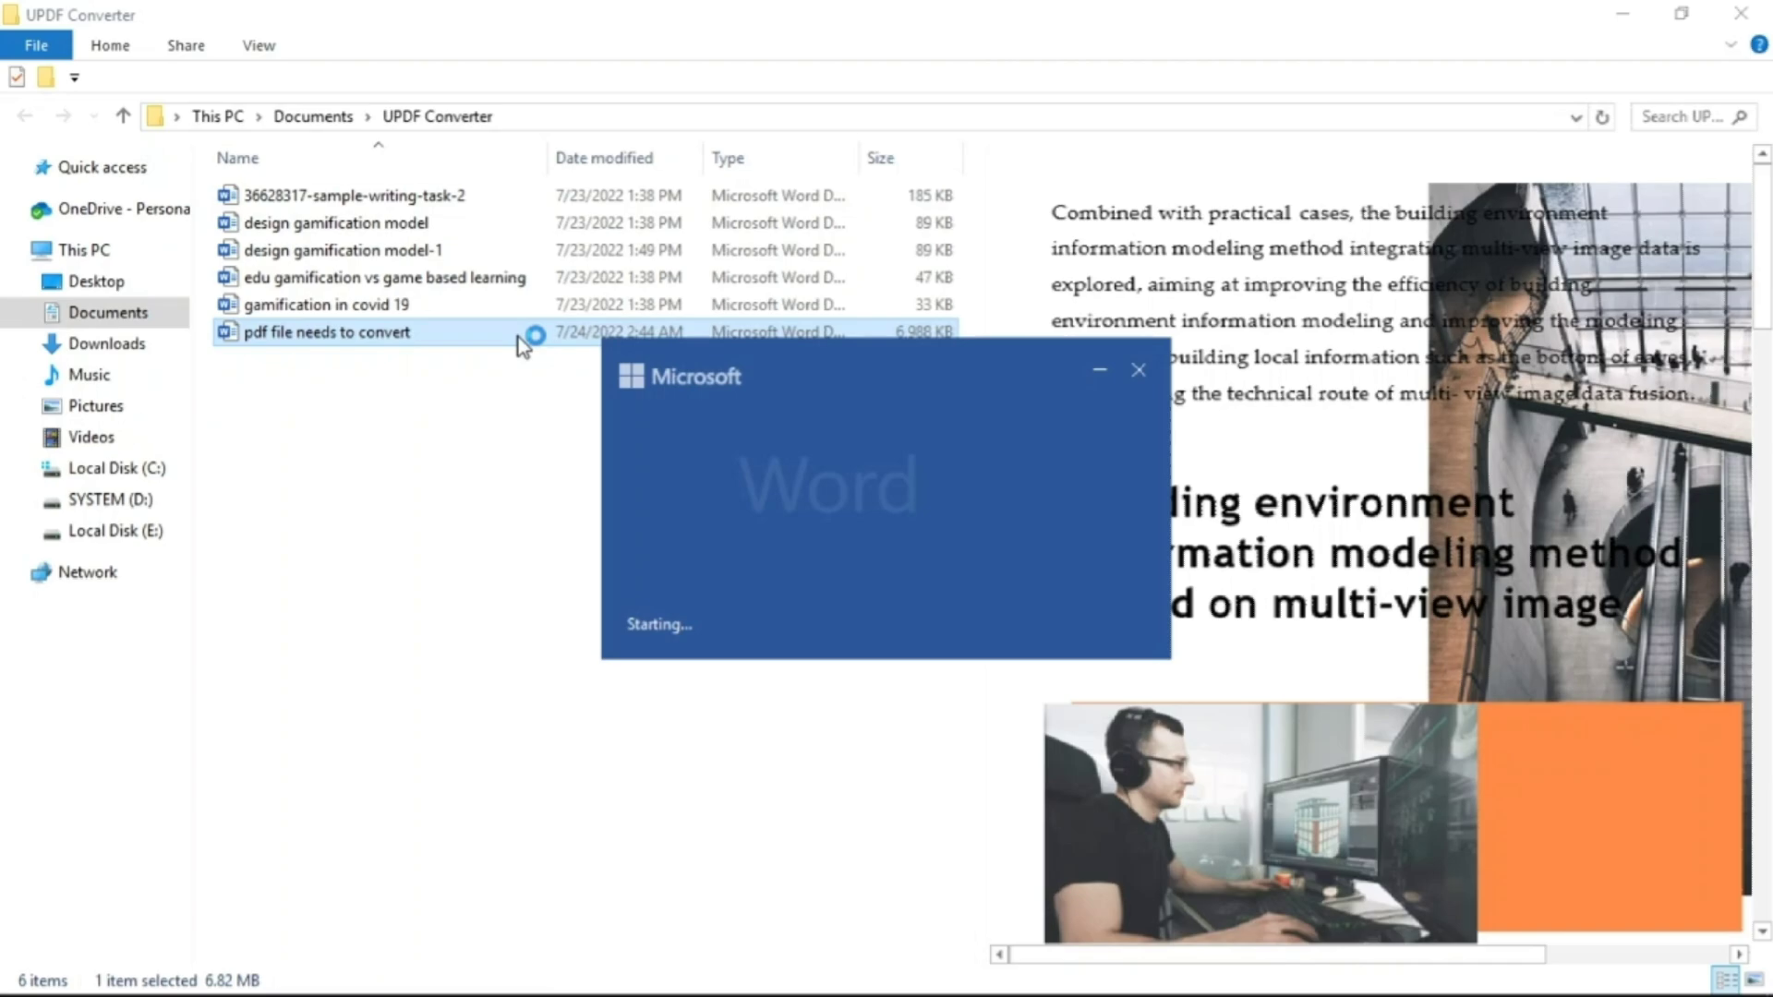
Select the 'technical route of multi-view image data fusion' phrase and shrink the atrium photo
{"action": "scroll", "coordinate": [1218, 552], "scroll_direction": "down", "scroll_amount": 1}
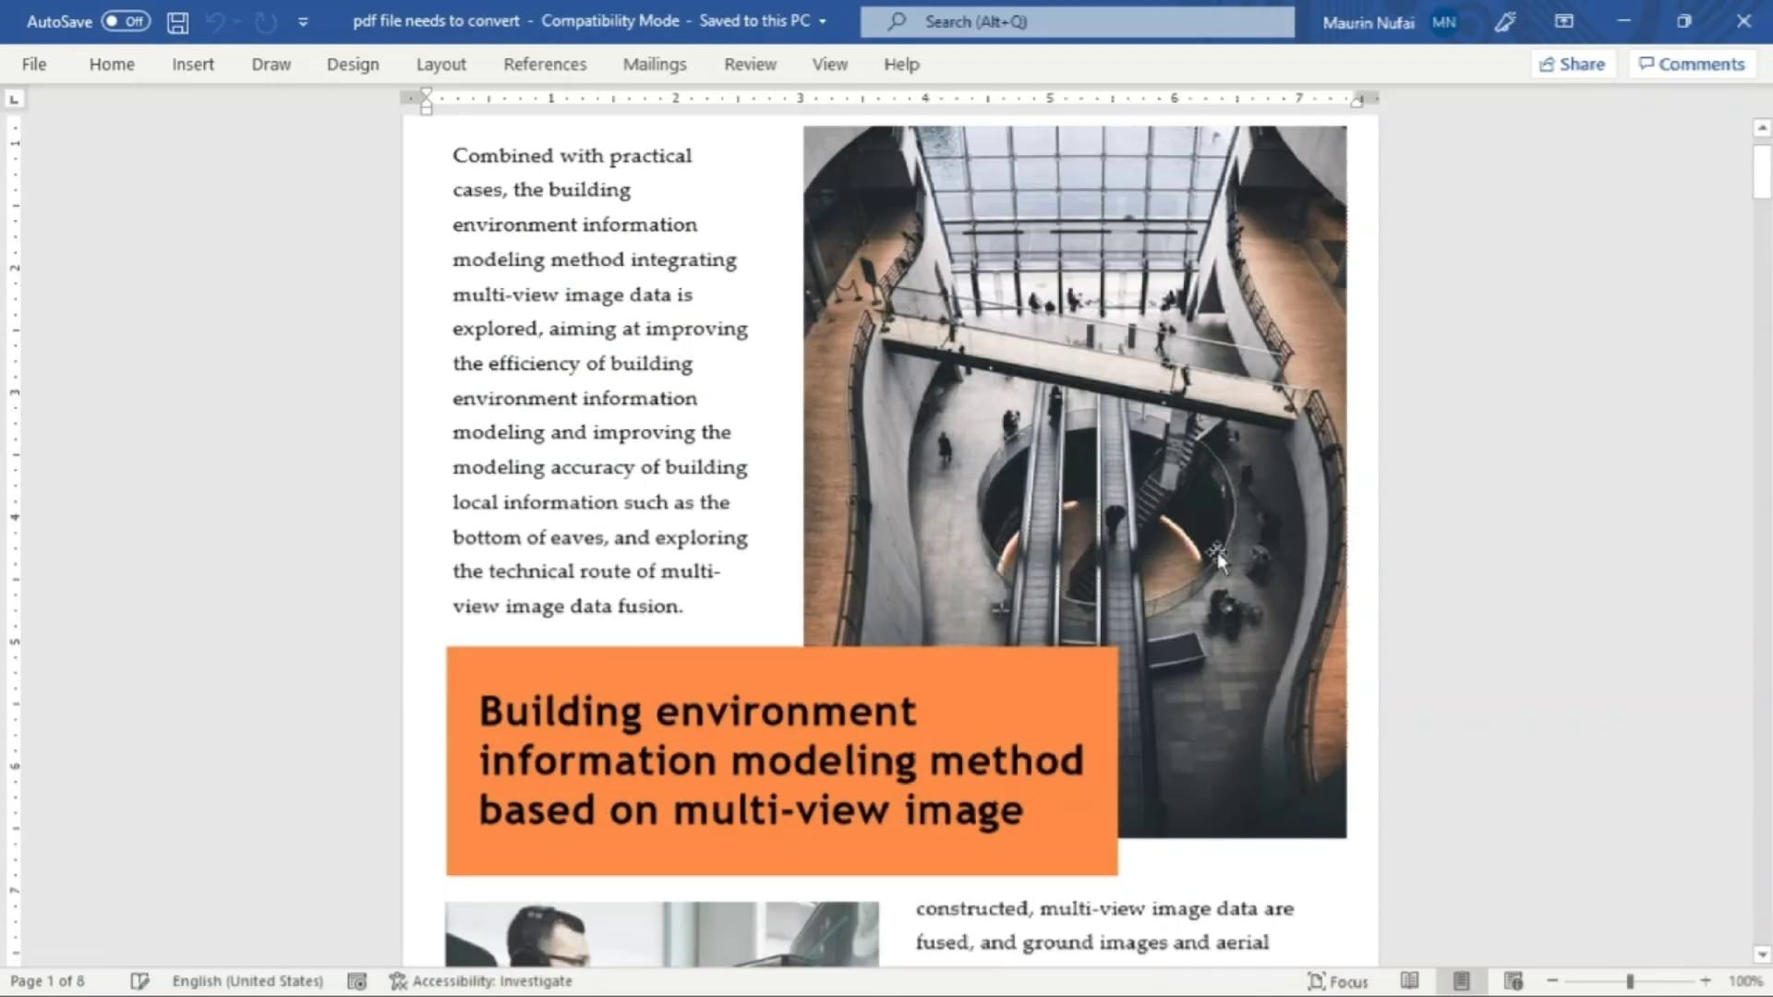
{"action": "scroll", "coordinate": [1218, 552], "scroll_direction": "down", "scroll_amount": 10}
{"action": "scroll", "coordinate": [1217, 554], "scroll_direction": "down", "scroll_amount": 10}
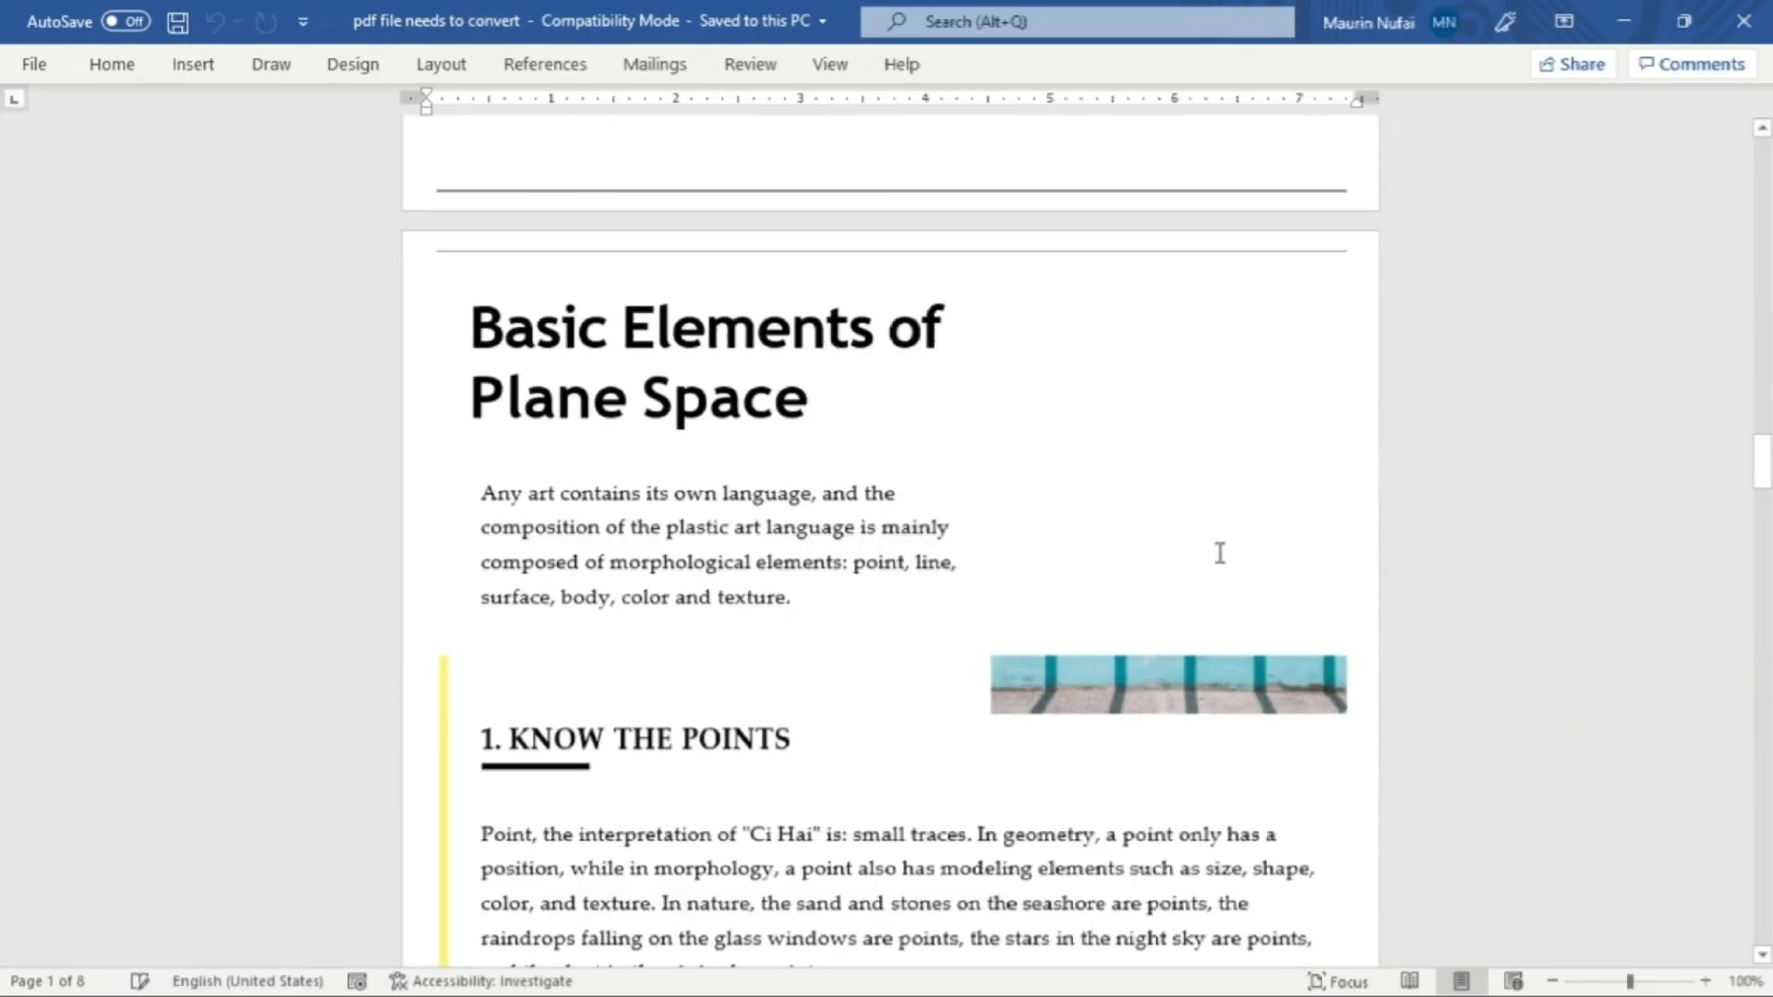
{"action": "scroll", "coordinate": [1219, 553], "scroll_direction": "down", "scroll_amount": 8}
{"action": "scroll", "coordinate": [1219, 552], "scroll_direction": "down", "scroll_amount": 10}
{"action": "scroll", "coordinate": [1217, 554], "scroll_direction": "down", "scroll_amount": 10}
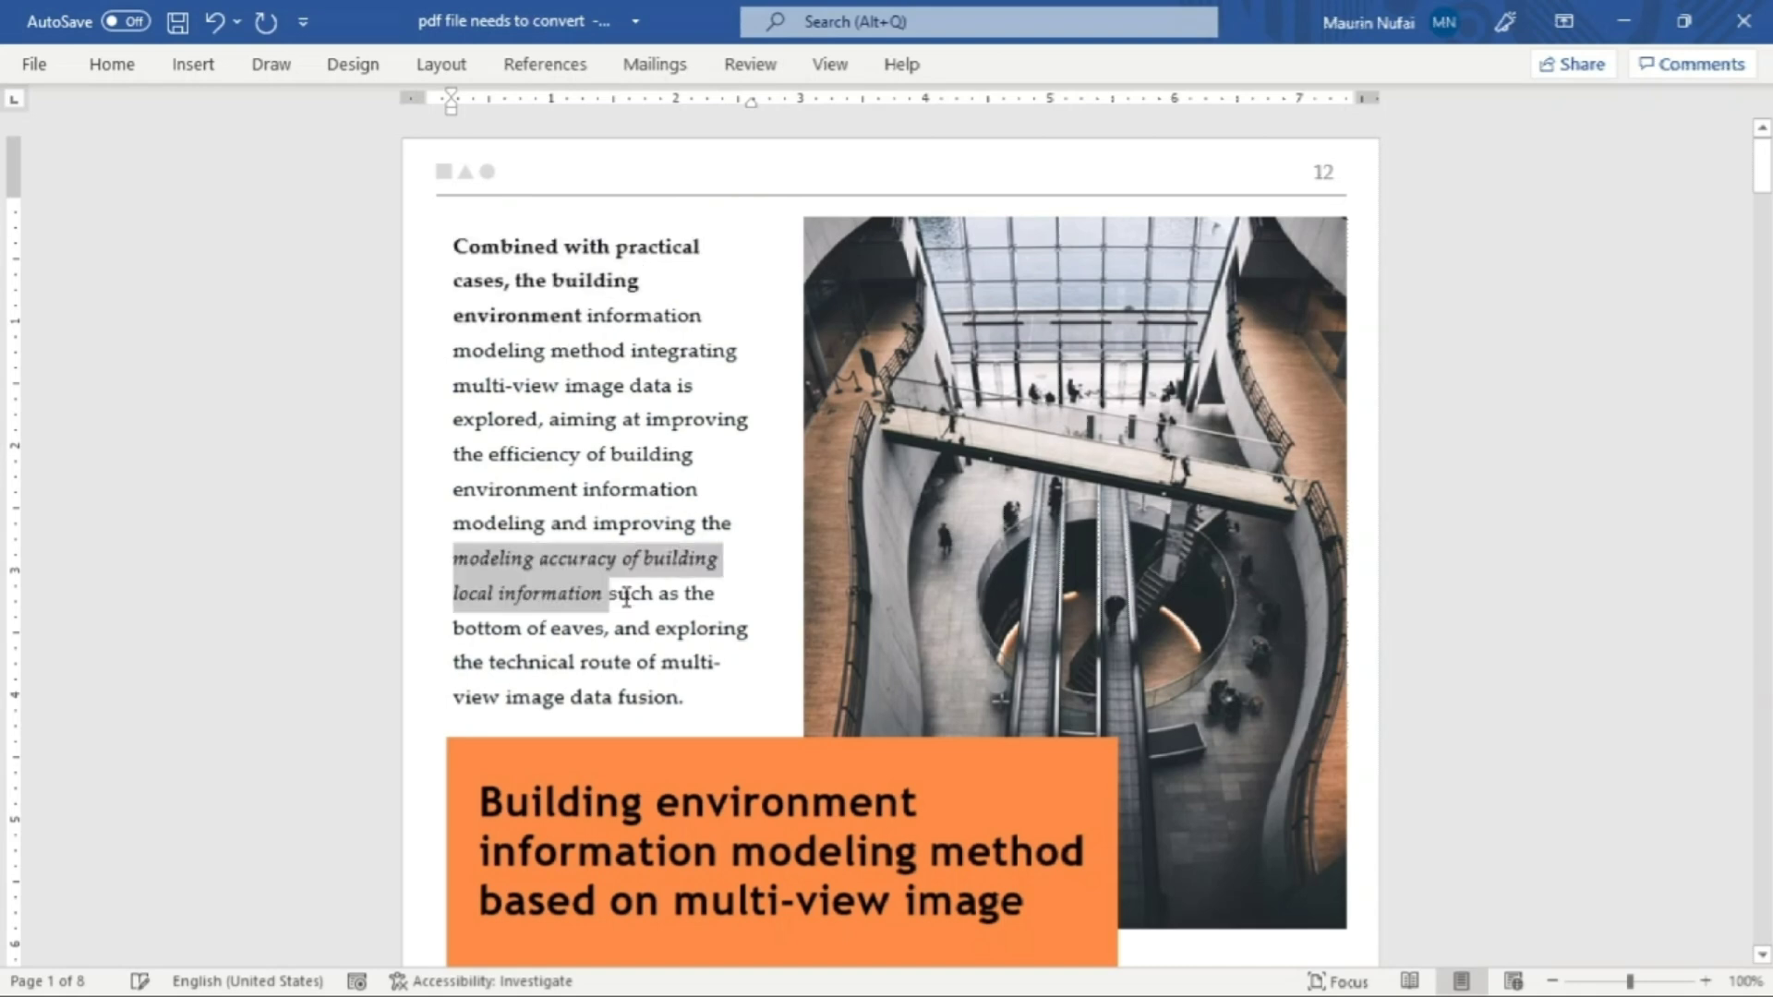
{"action": "left_click_drag", "start_coordinate": [489, 662], "coordinate": [677, 700]}
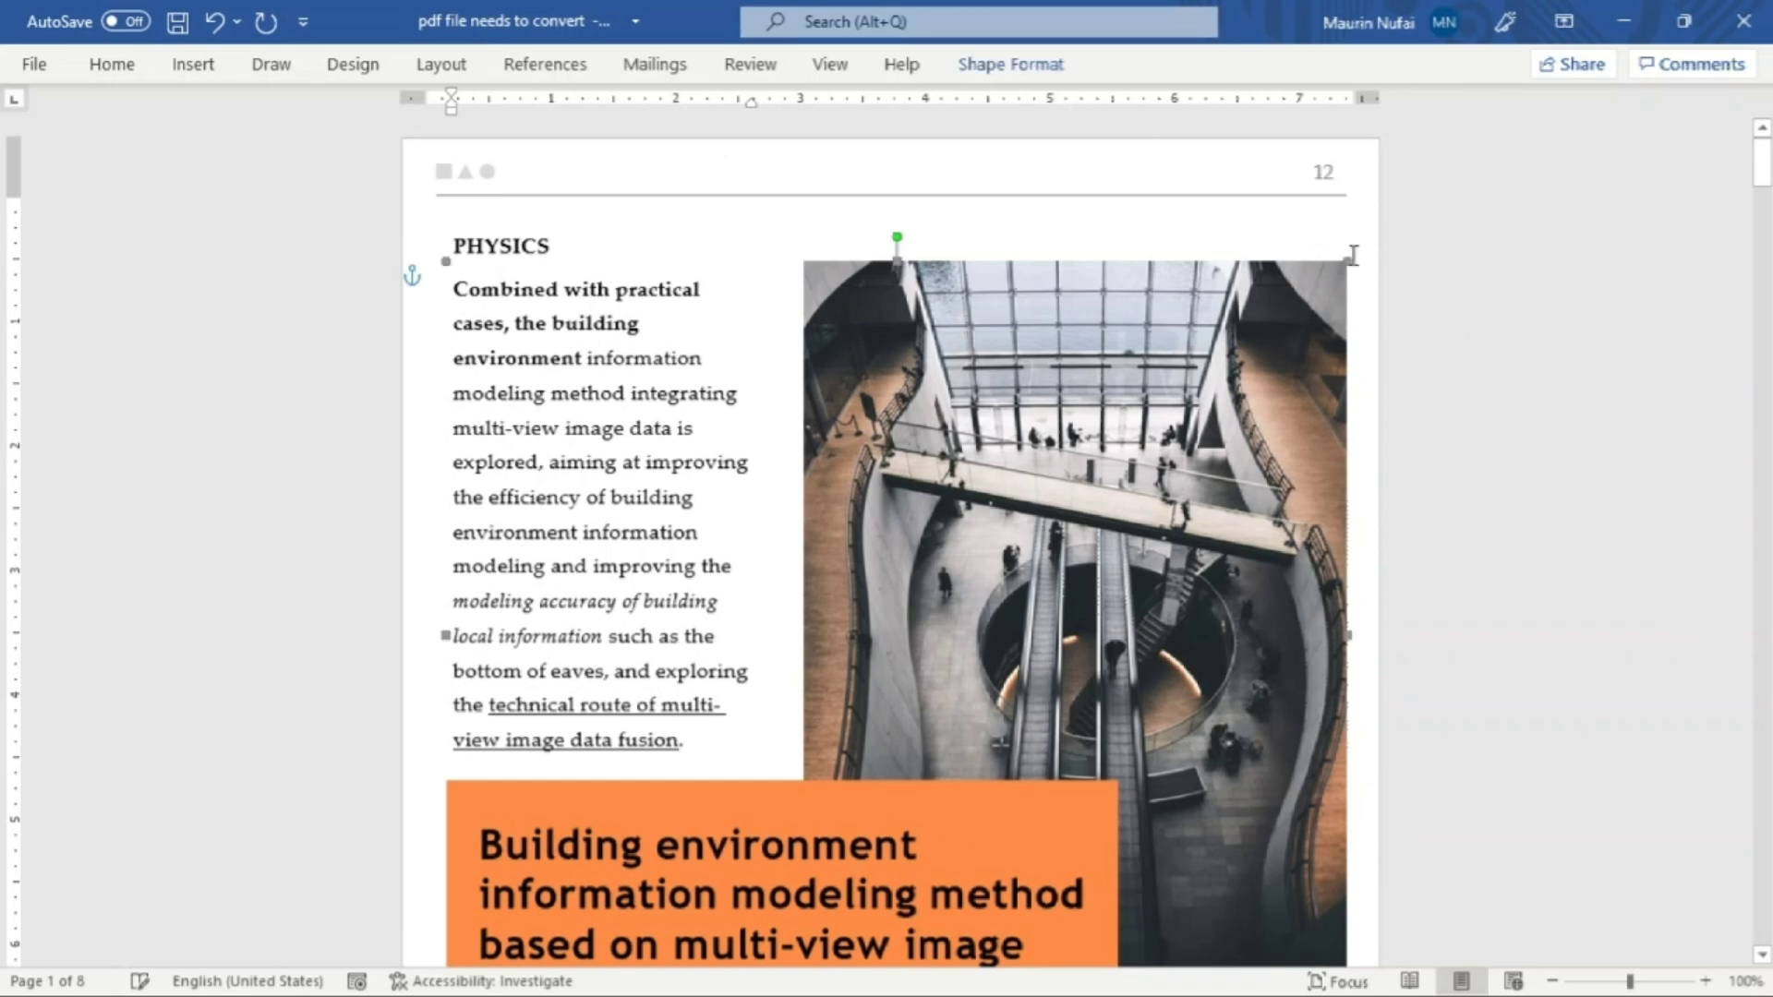
{"action": "left_click_drag", "start_coordinate": [1352, 255], "coordinate": [1344, 204]}
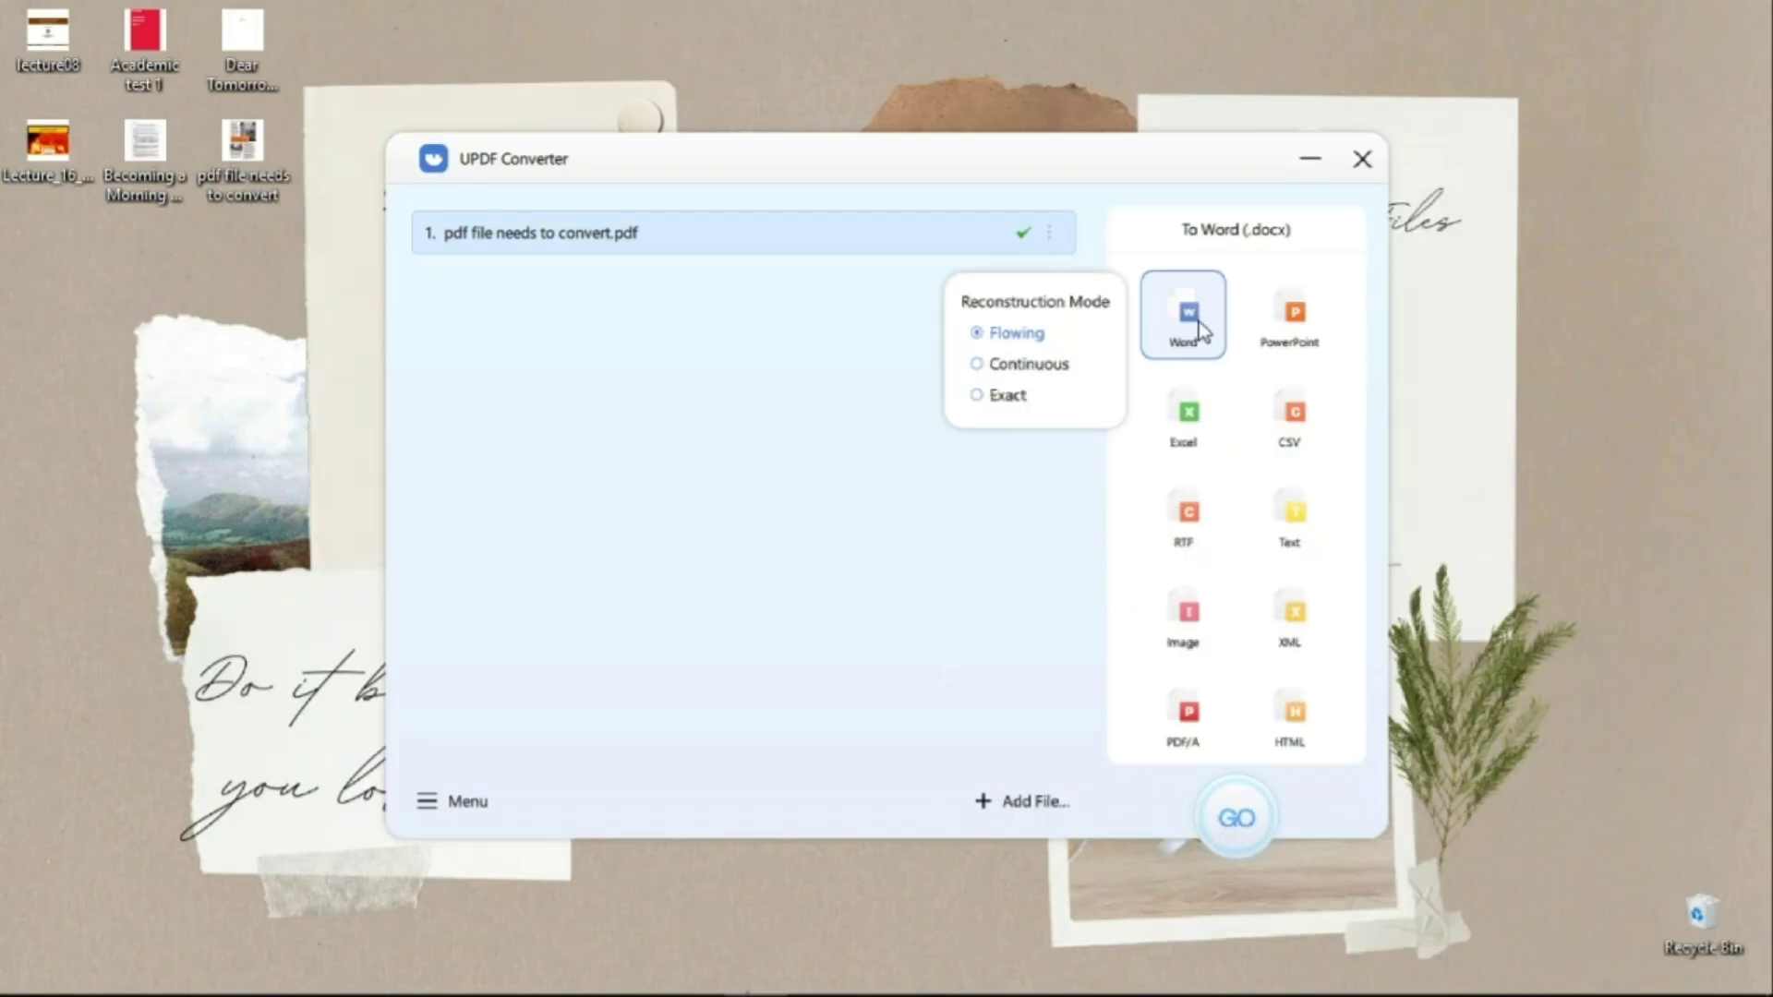
Convert the PDF to PNG images saved in Documents\UPDF Converter
{"action": "left_click", "coordinate": [1189, 614]}
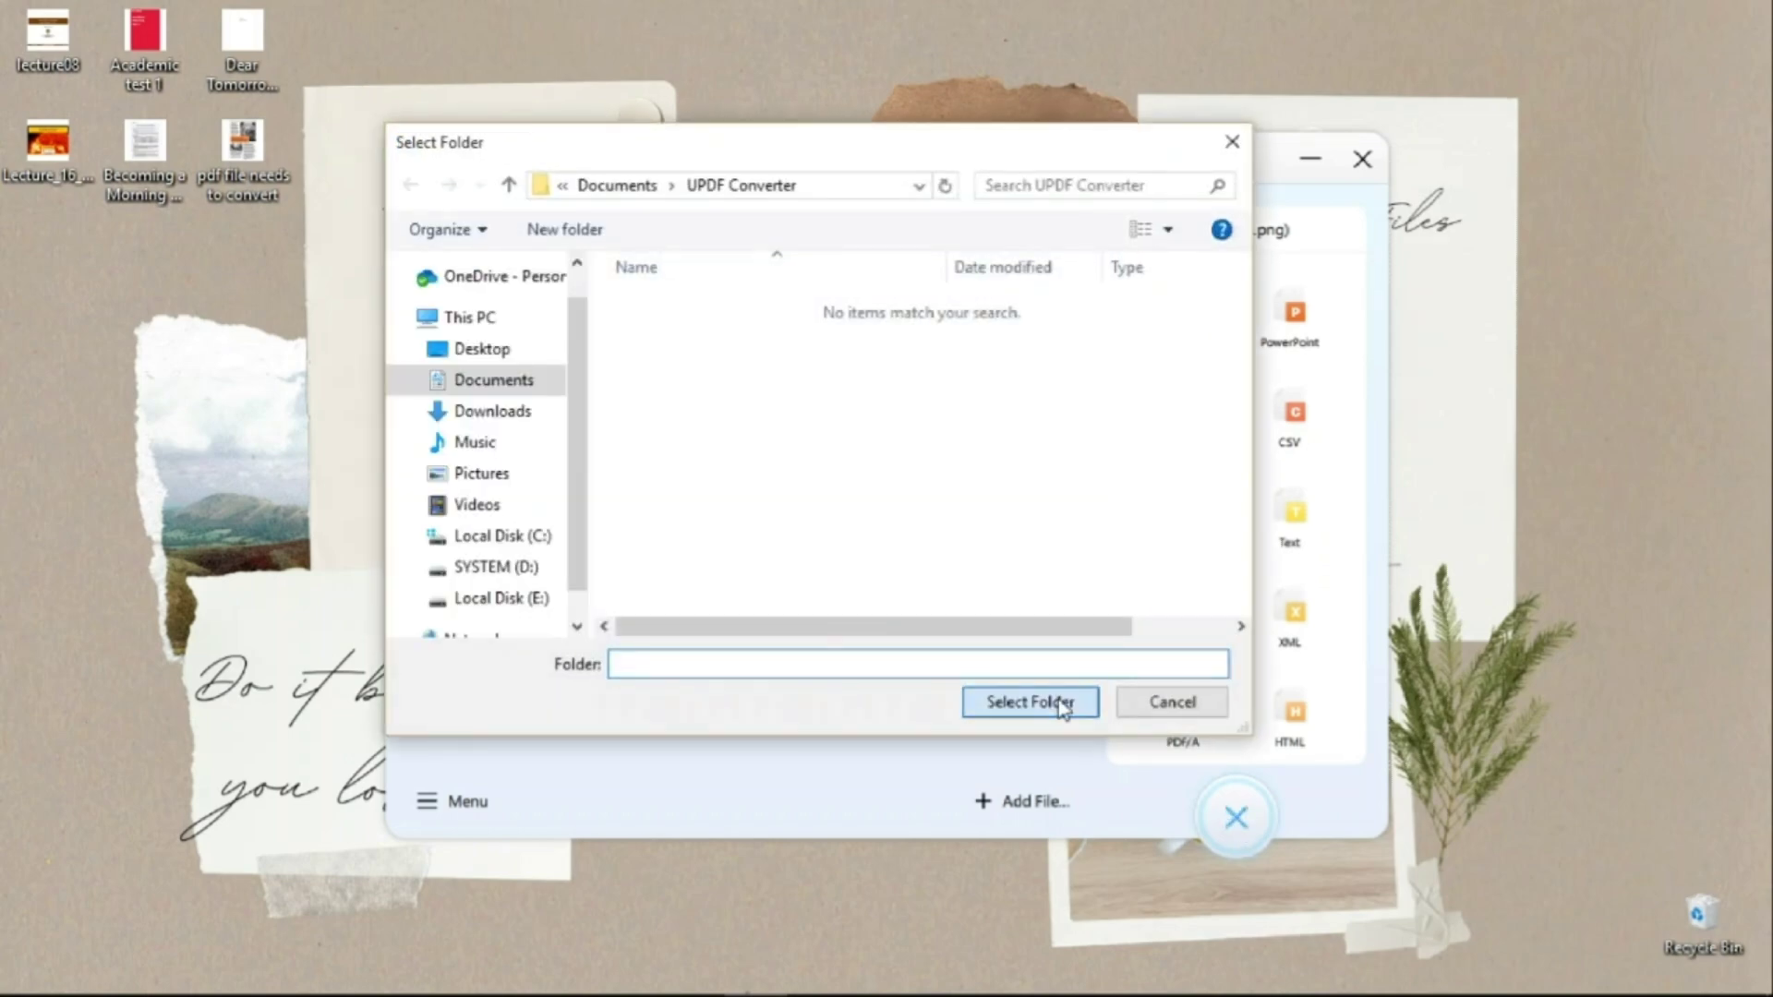
{"action": "left_click", "coordinate": [1030, 702]}
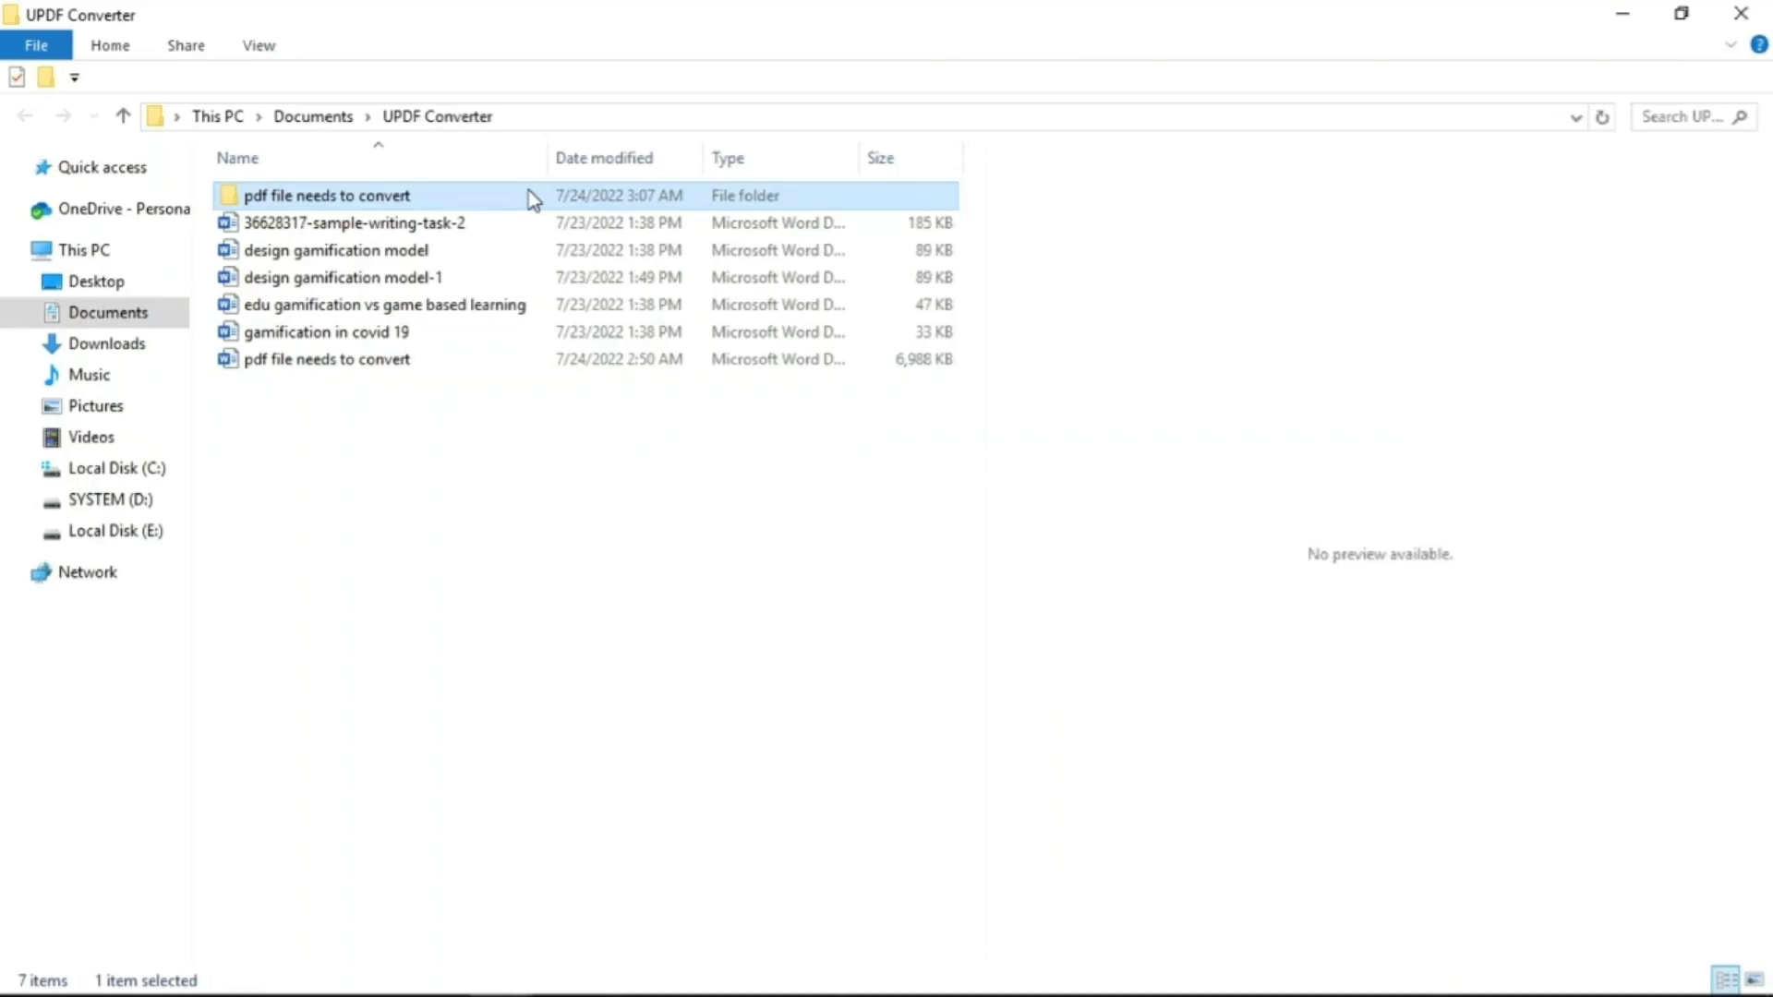
Open the converted image folder and preview all eight page images
{"action": "double_click", "coordinate": [530, 192]}
{"action": "left_click", "coordinate": [310, 258]}
{"action": "left_click", "coordinate": [424, 248]}
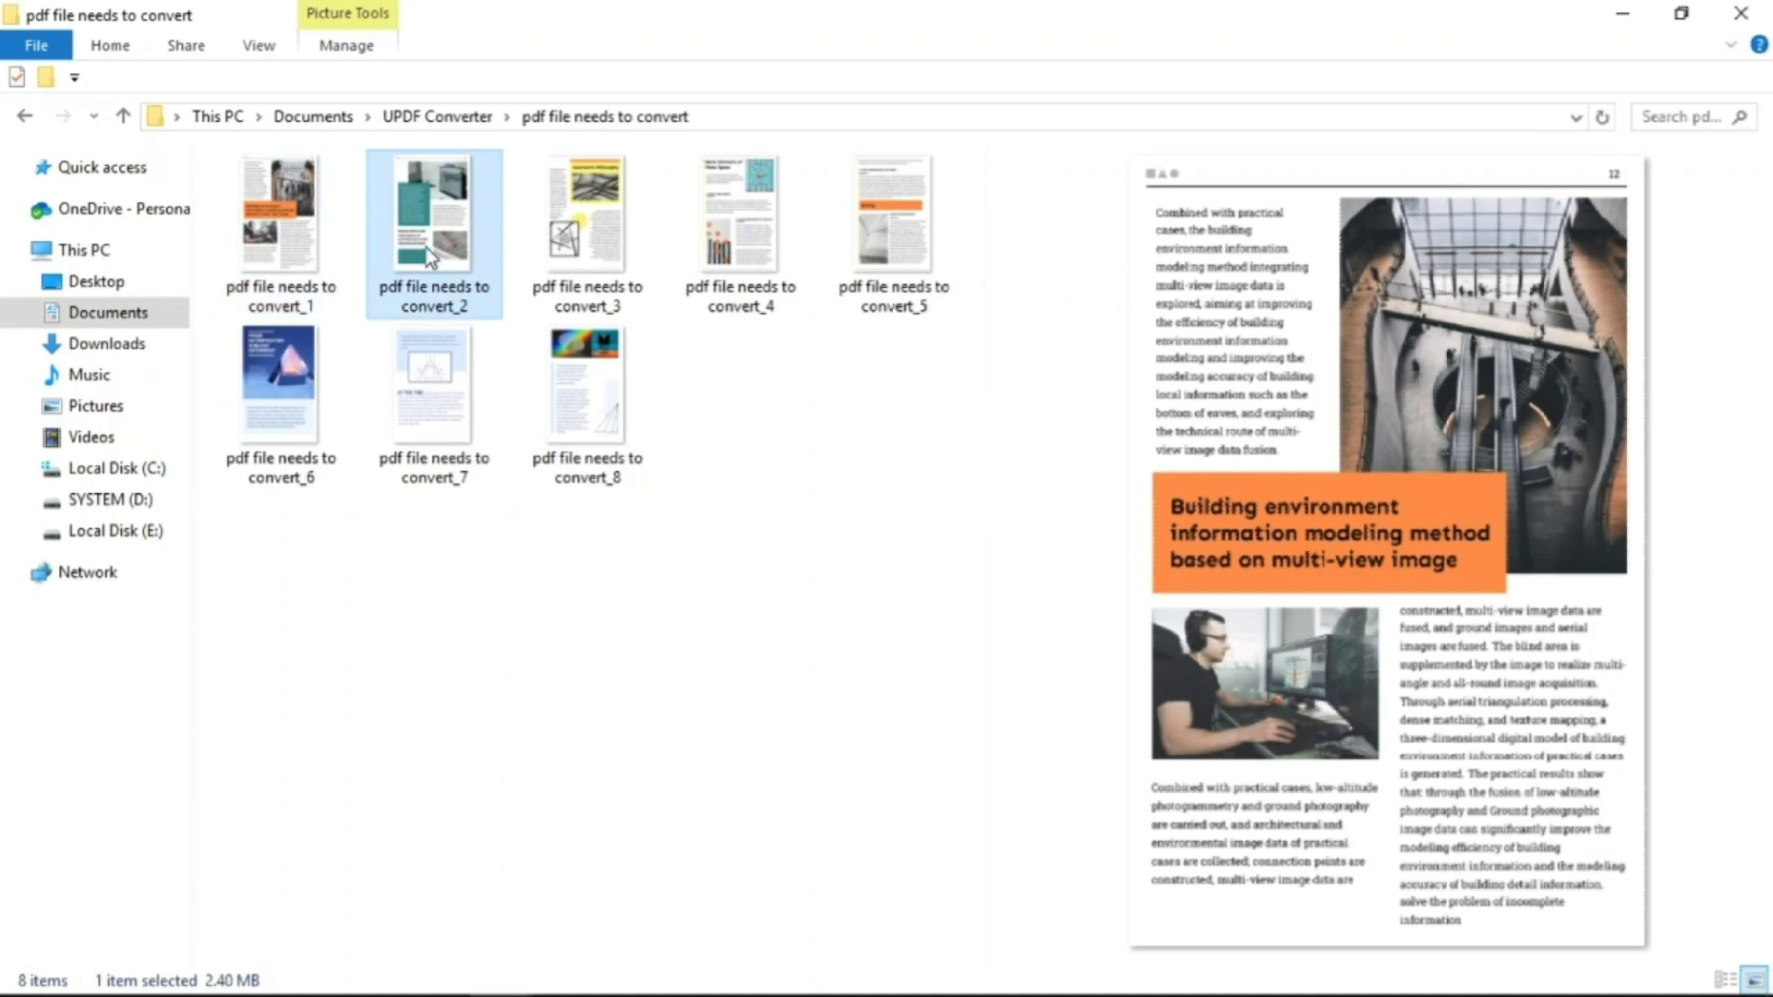
{"action": "left_click", "coordinate": [577, 238]}
{"action": "left_click", "coordinate": [722, 242]}
{"action": "left_click", "coordinate": [889, 225]}
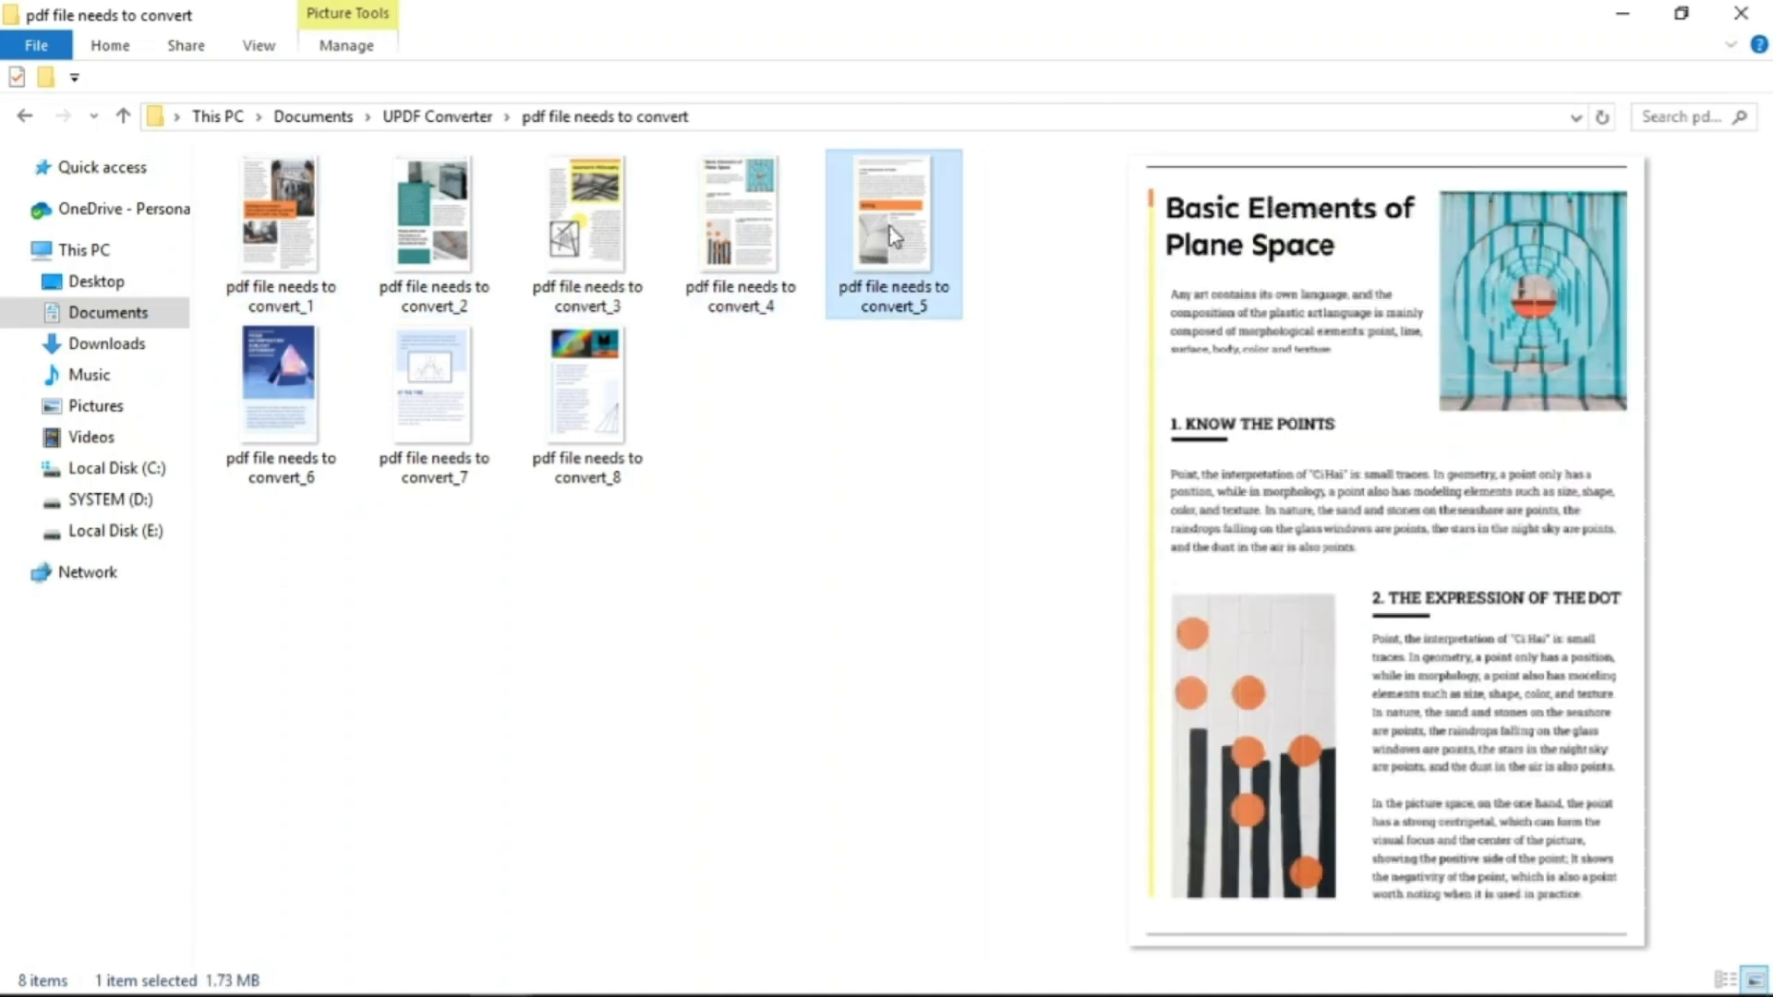
{"action": "left_click", "coordinate": [320, 385]}
{"action": "left_click", "coordinate": [453, 395]}
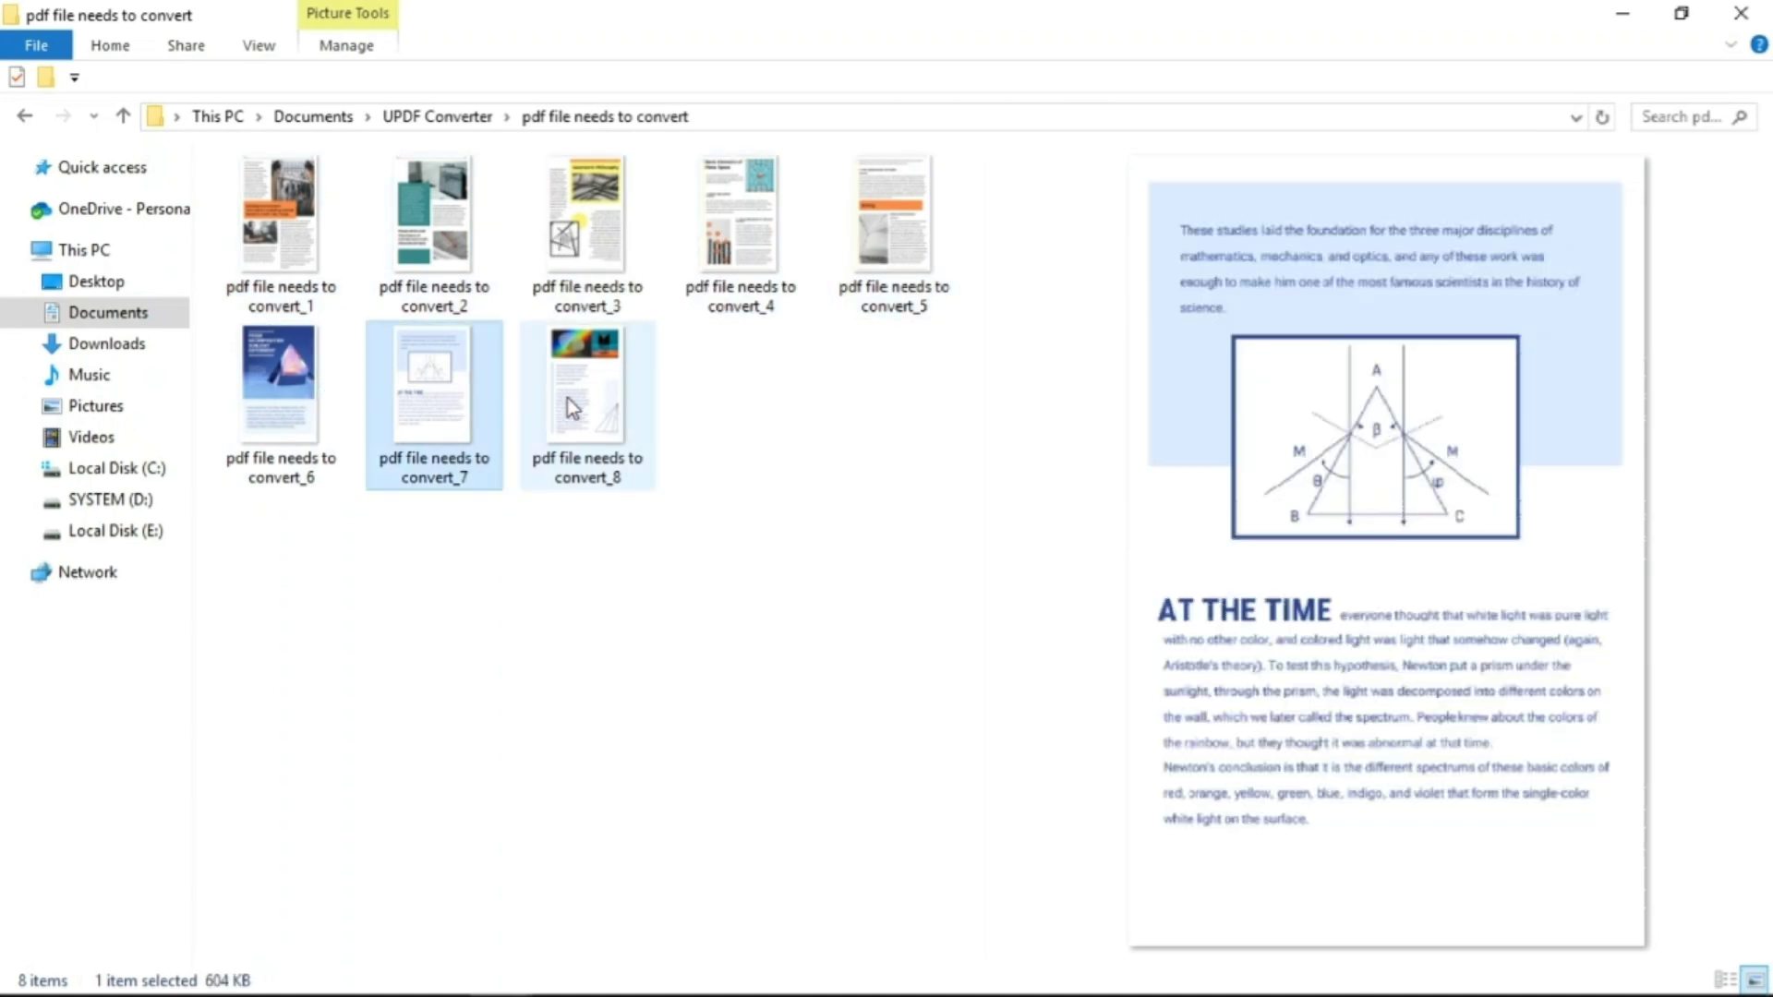
{"action": "left_click", "coordinate": [568, 397]}
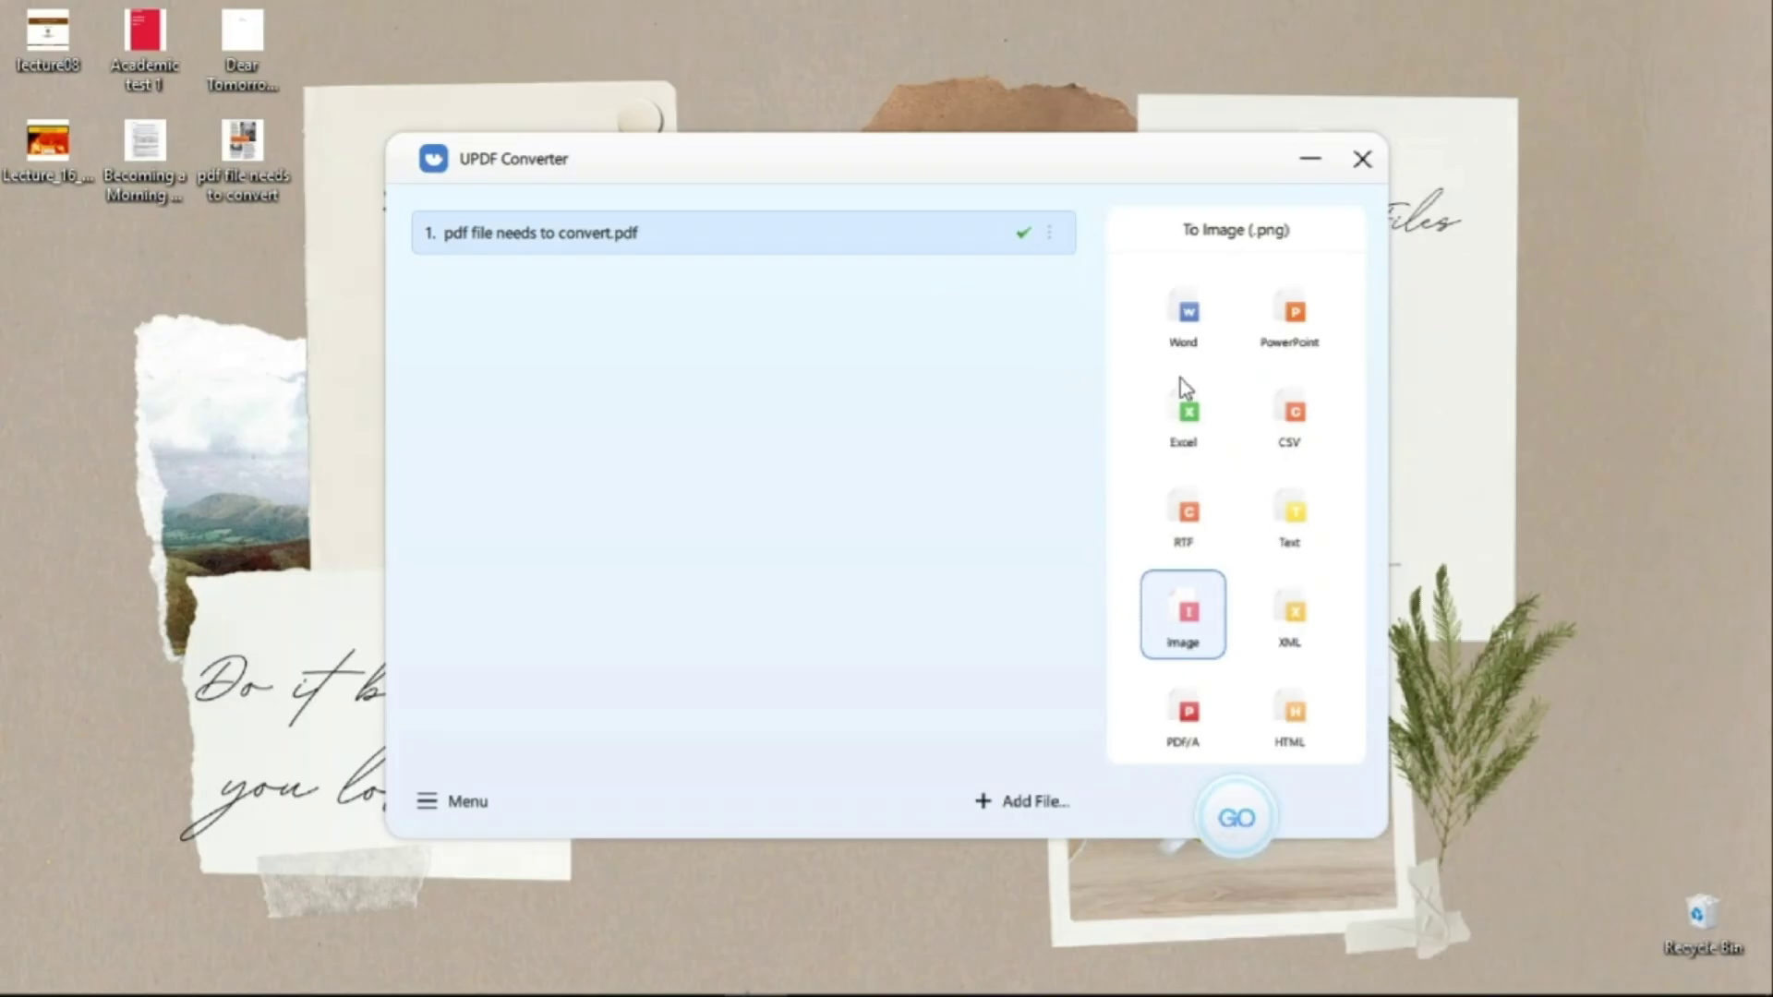
Cycle through Excel, Text and HTML formats, then convert to HTML into the UPDF Converter folder
{"action": "left_click", "coordinate": [1206, 422]}
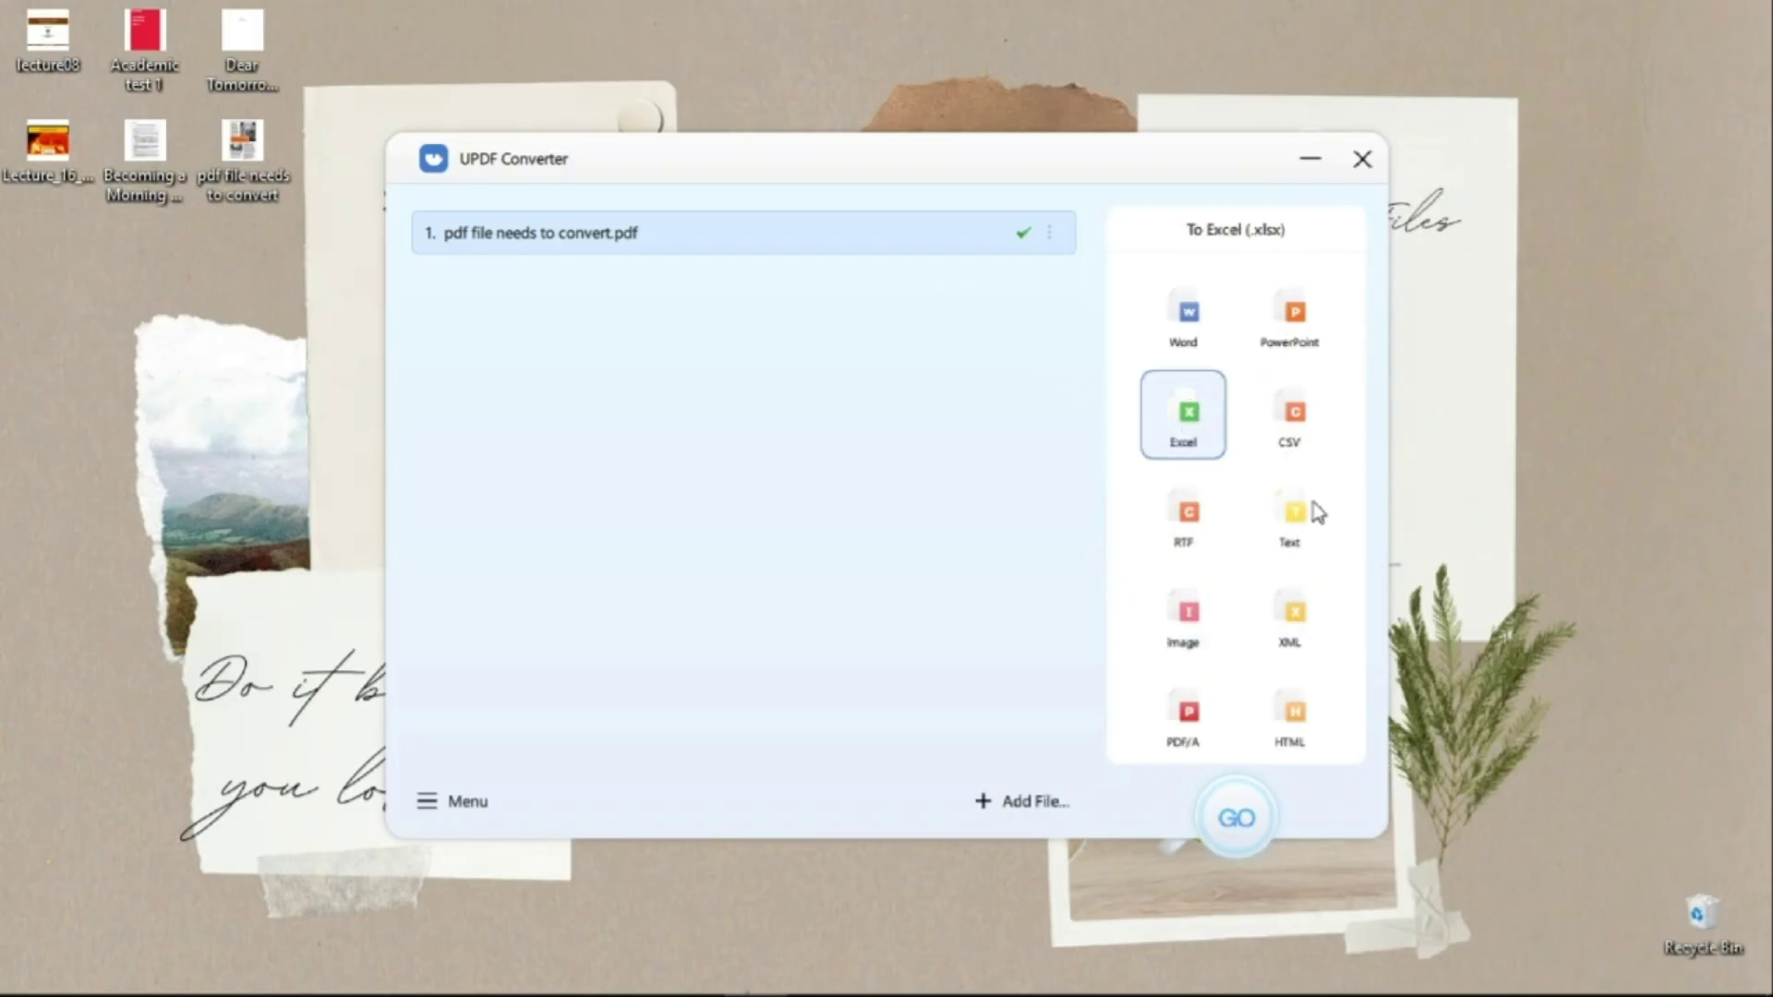
{"action": "left_click", "coordinate": [1312, 507]}
{"action": "left_click", "coordinate": [1306, 733]}
{"action": "left_click", "coordinate": [1231, 836]}
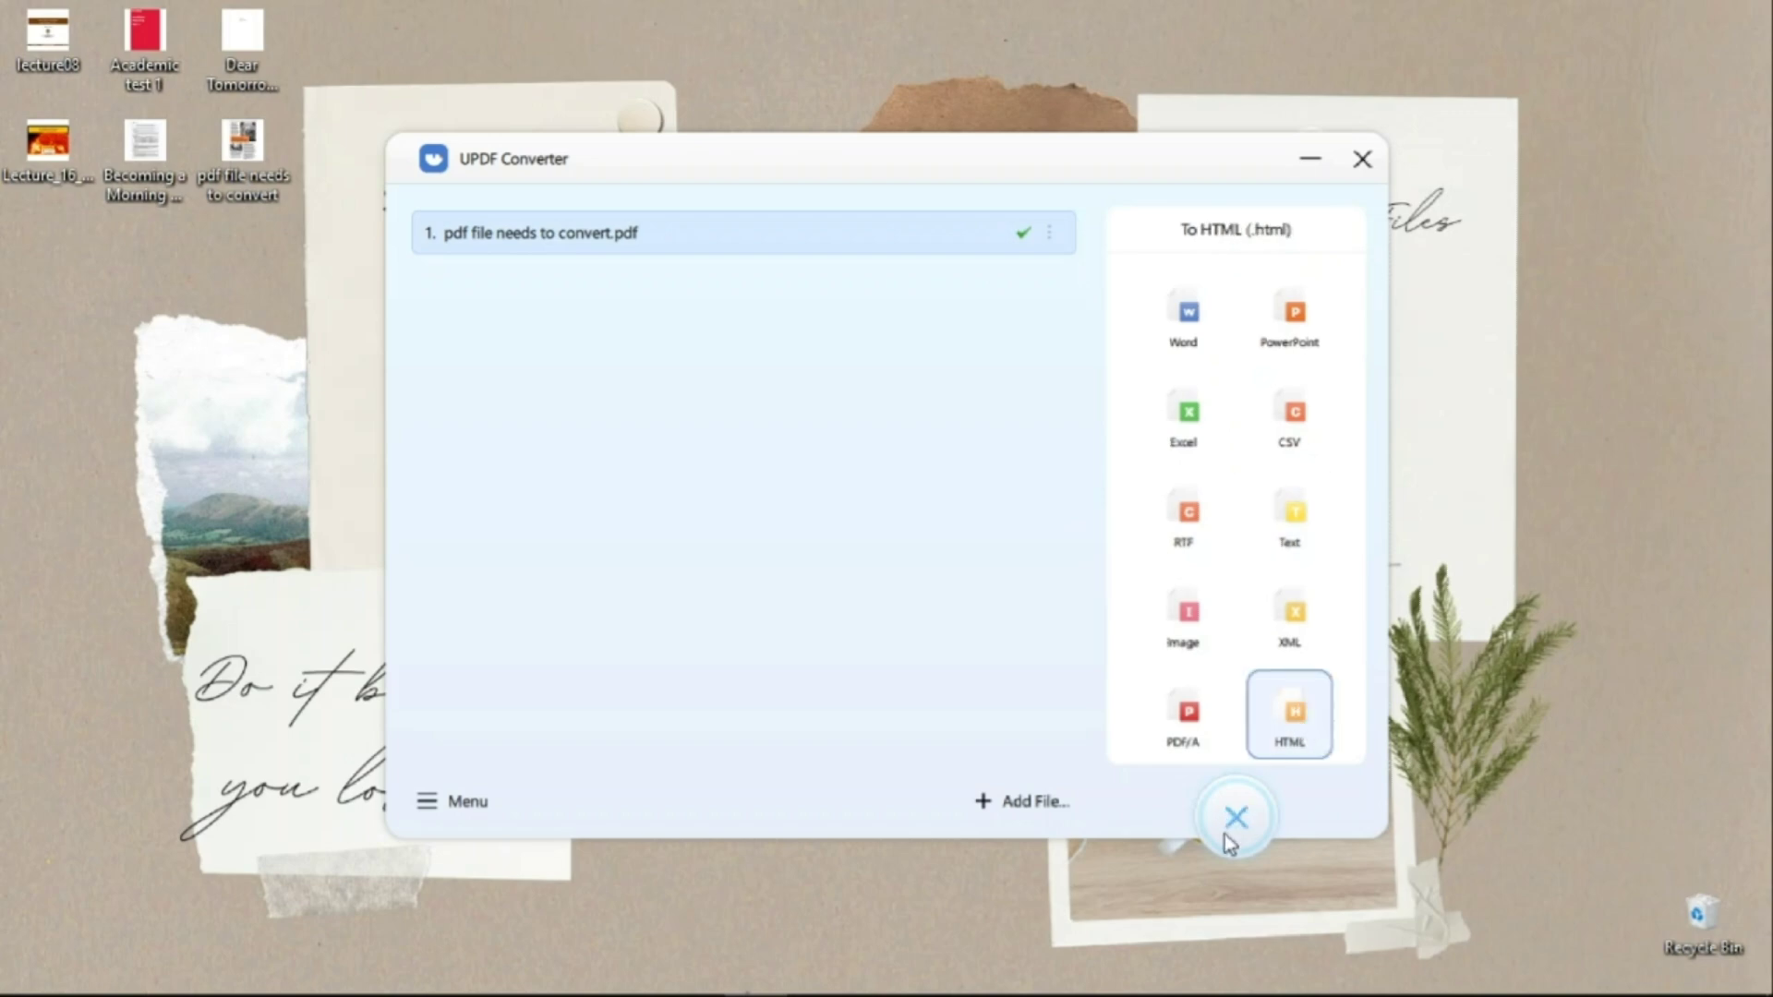
{"action": "left_click", "coordinate": [1042, 718]}
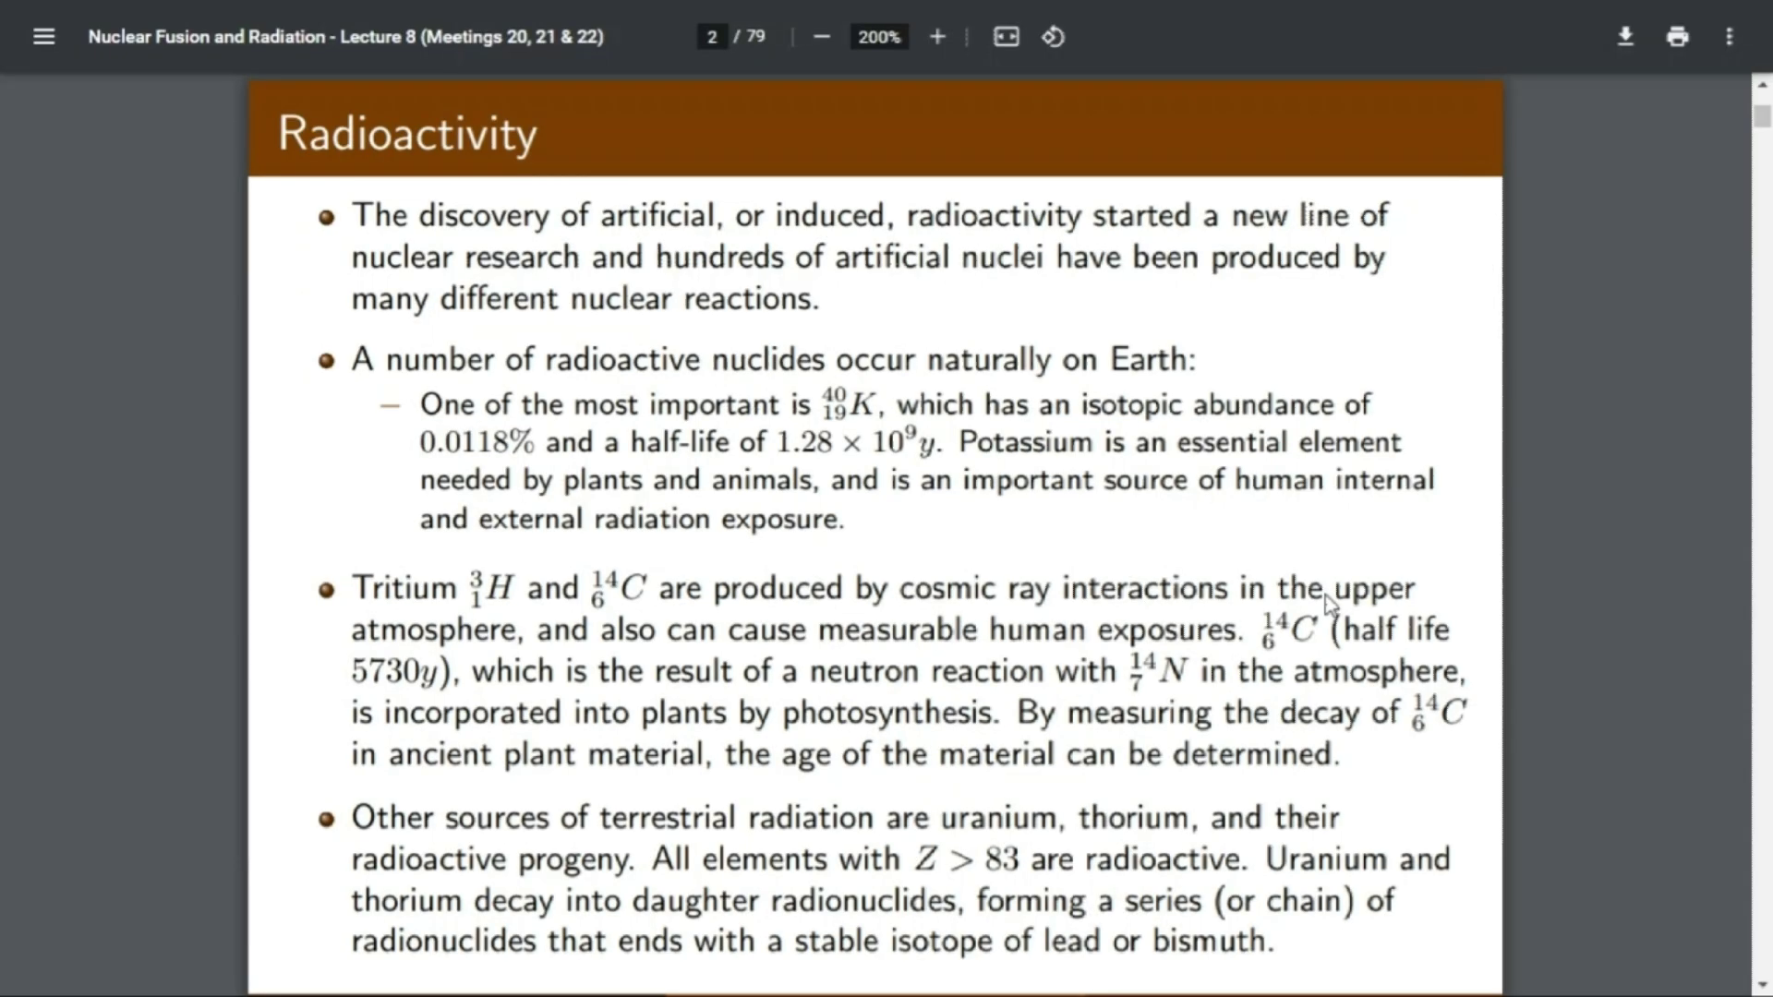
Page forward through the Nuclear Fusion and Radiation lecture PDF in Chrome
{"action": "key", "text": "Right"}
{"action": "key", "text": "Right"}
{"action": "key", "text": "Right"}
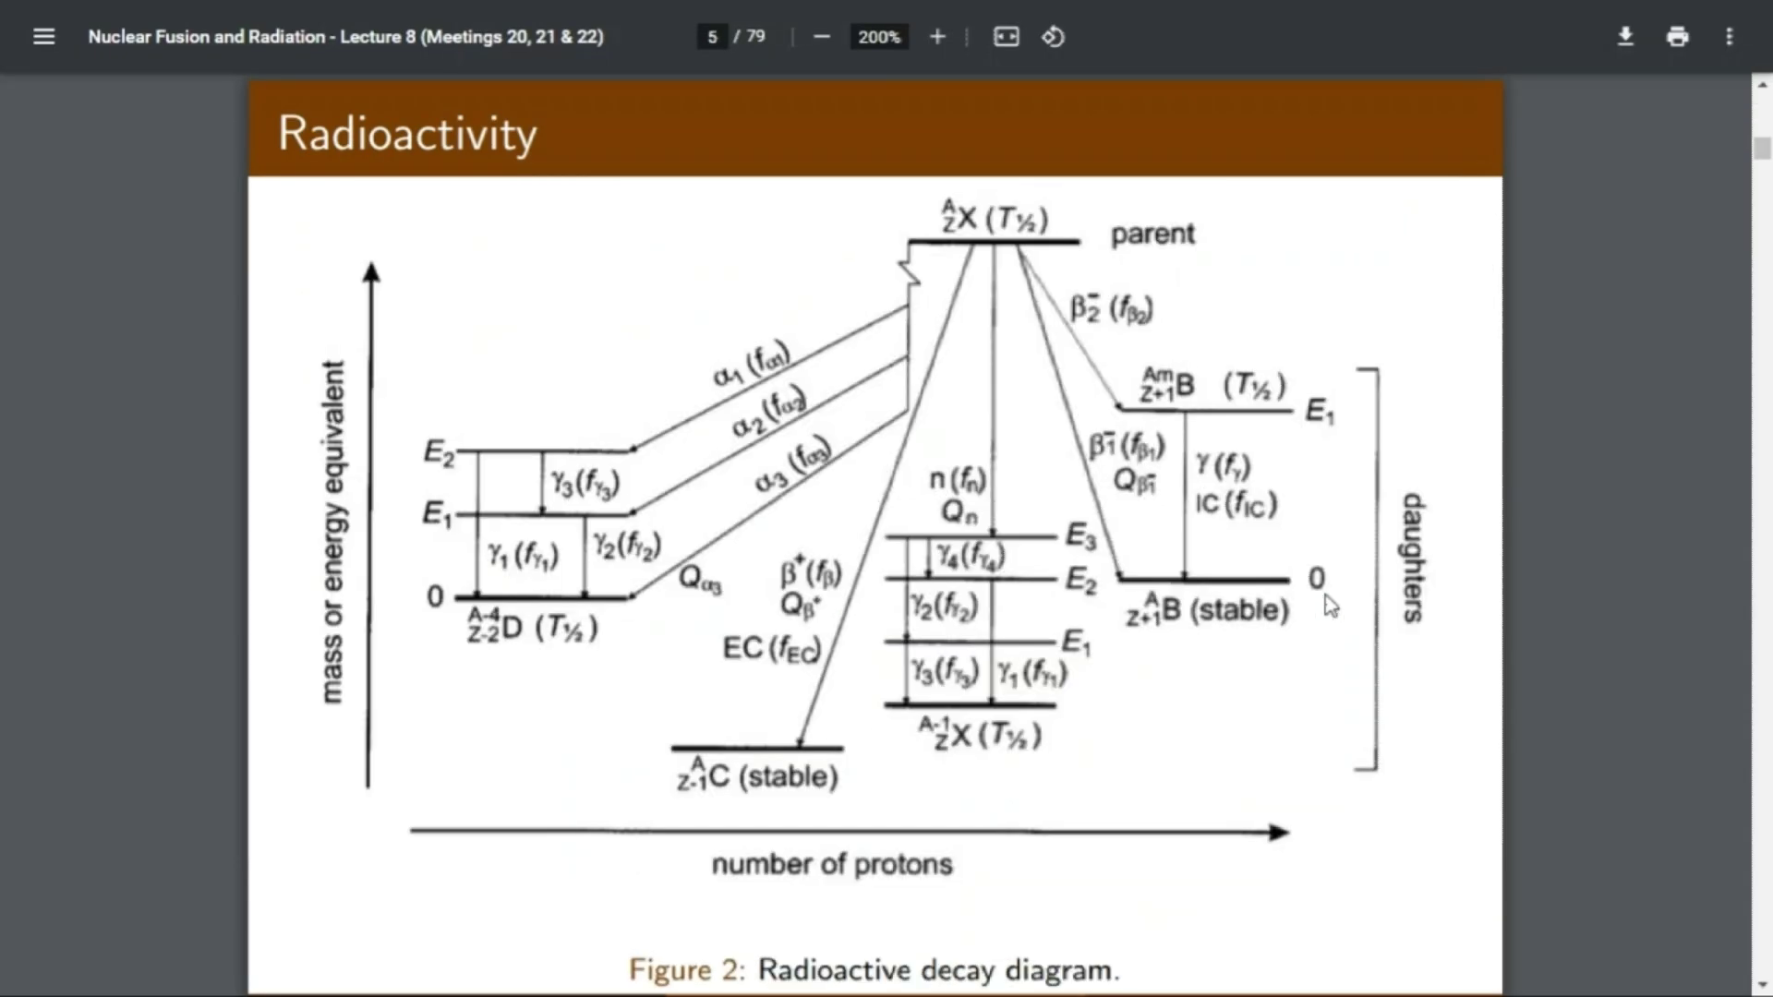
Page through the lecture PDF and return to its title page
{"action": "key", "text": "Right"}
{"action": "key", "text": "Right"}
{"action": "key", "text": "Right"}
{"action": "key", "text": "Right"}
{"action": "key", "text": "Right"}
{"action": "key", "text": "Right"}
{"action": "key", "text": "Right"}
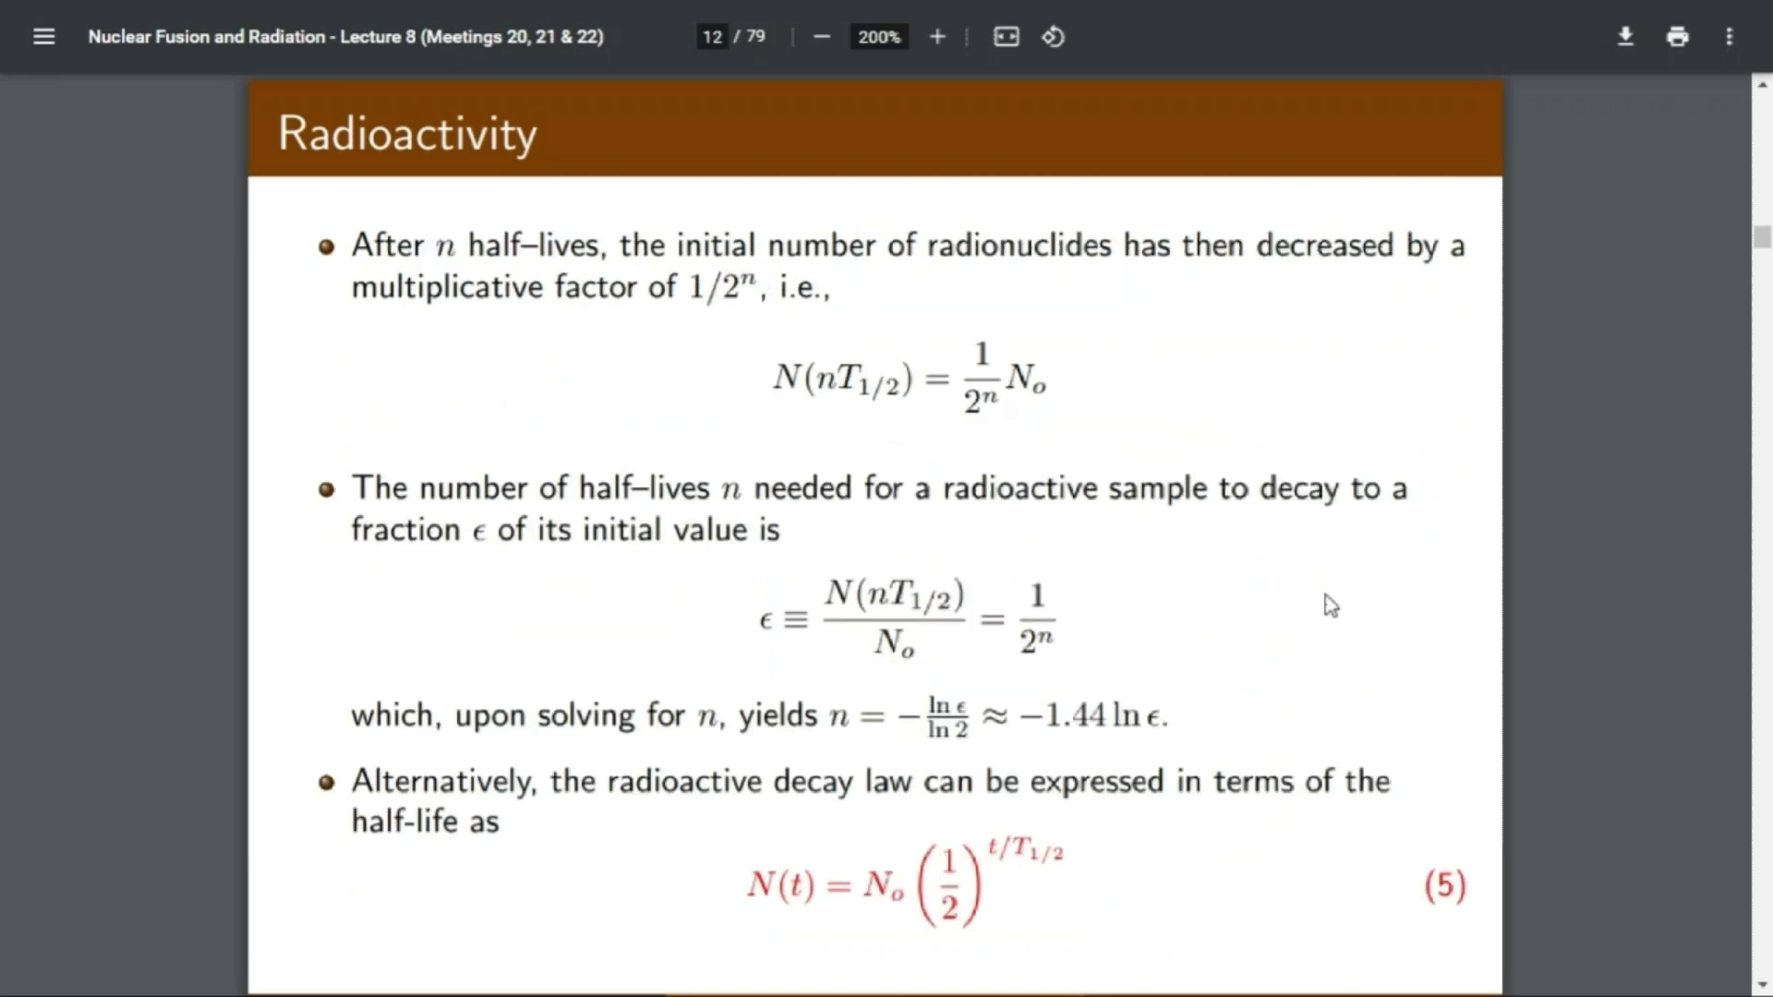
{"action": "key", "text": "Right"}
{"action": "key", "text": "Right"}
{"action": "key", "text": "Left"}
{"action": "key", "text": "Left"}
{"action": "key", "text": "Home"}
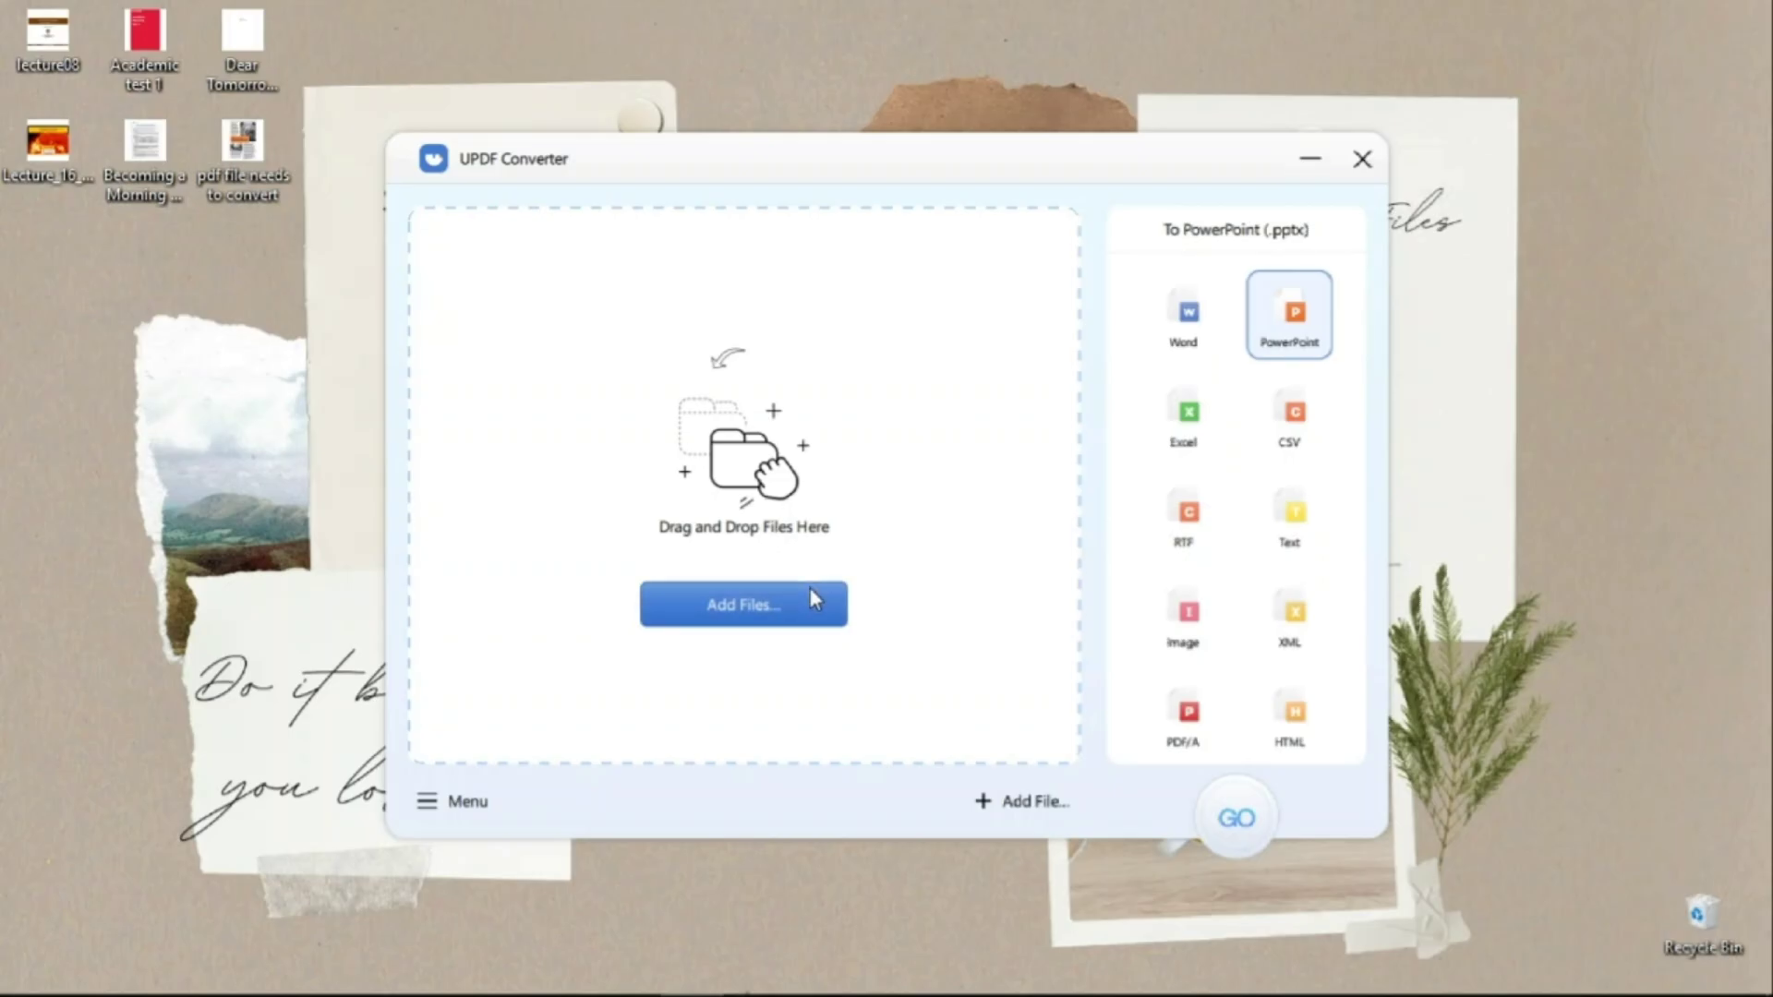
Add lecture08.pdf and convert it to PowerPoint in the UPDF Converter folder
{"action": "left_click", "coordinate": [811, 590]}
{"action": "left_click", "coordinate": [780, 413]}
{"action": "left_click", "coordinate": [1025, 703]}
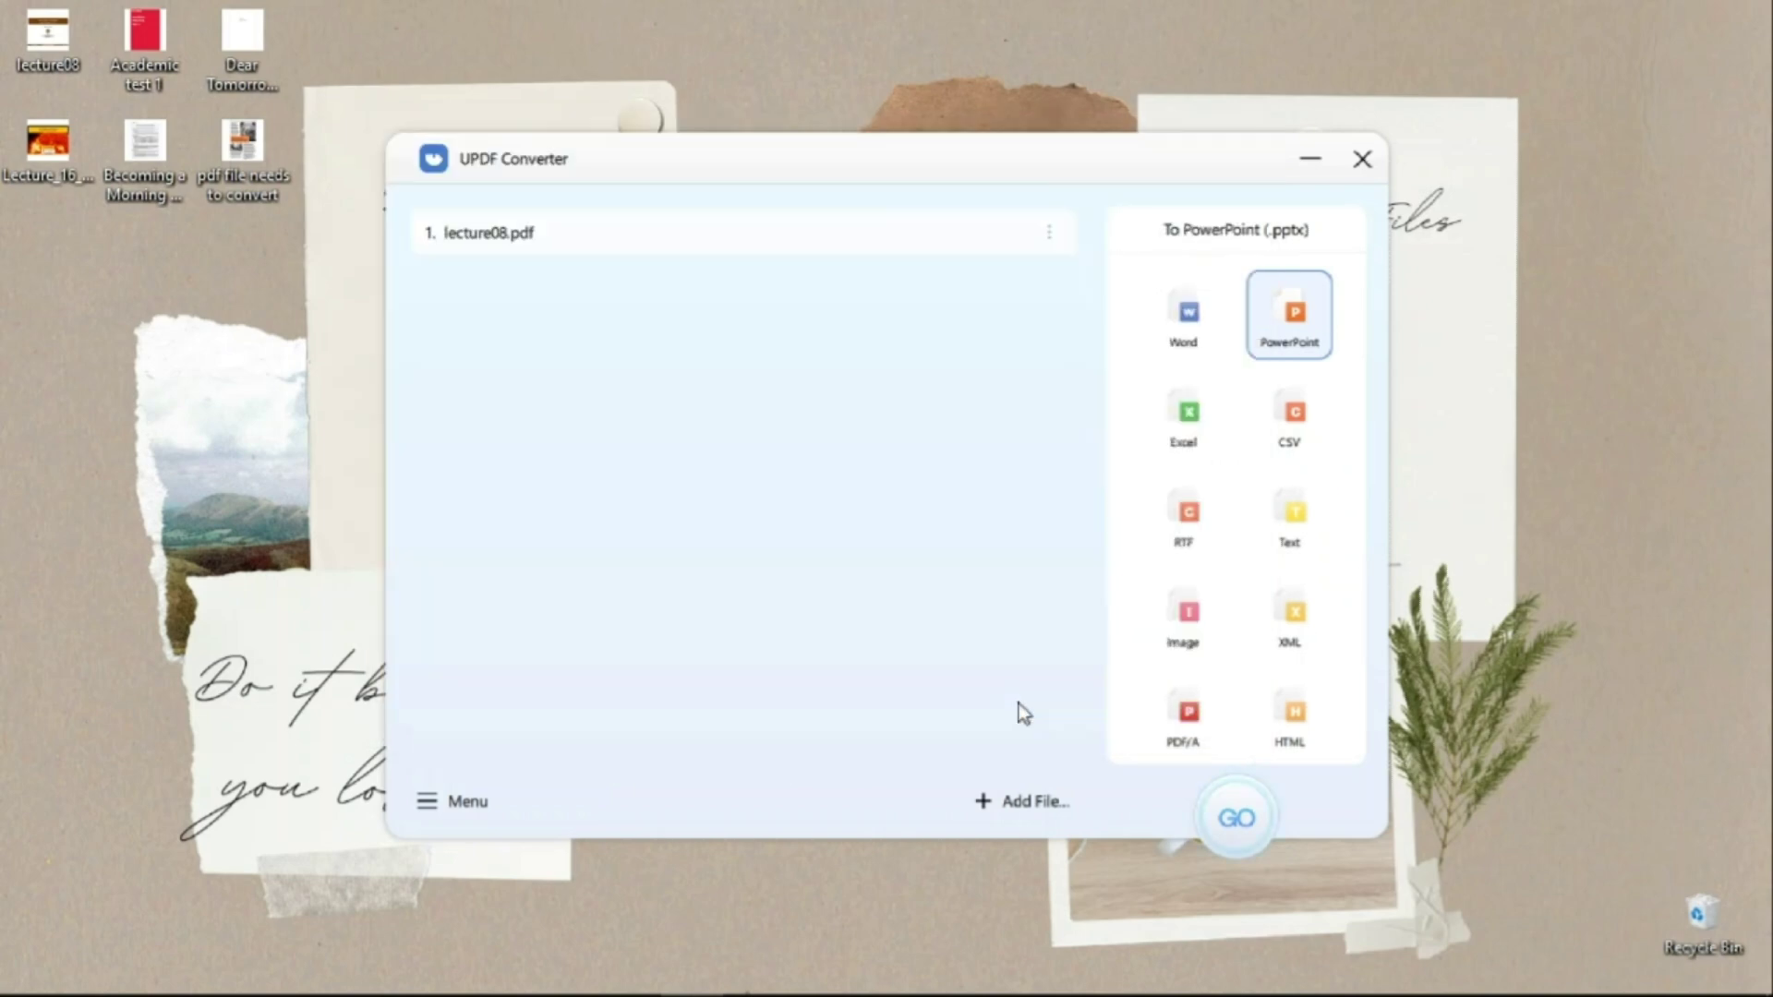
{"action": "left_click", "coordinate": [1239, 818]}
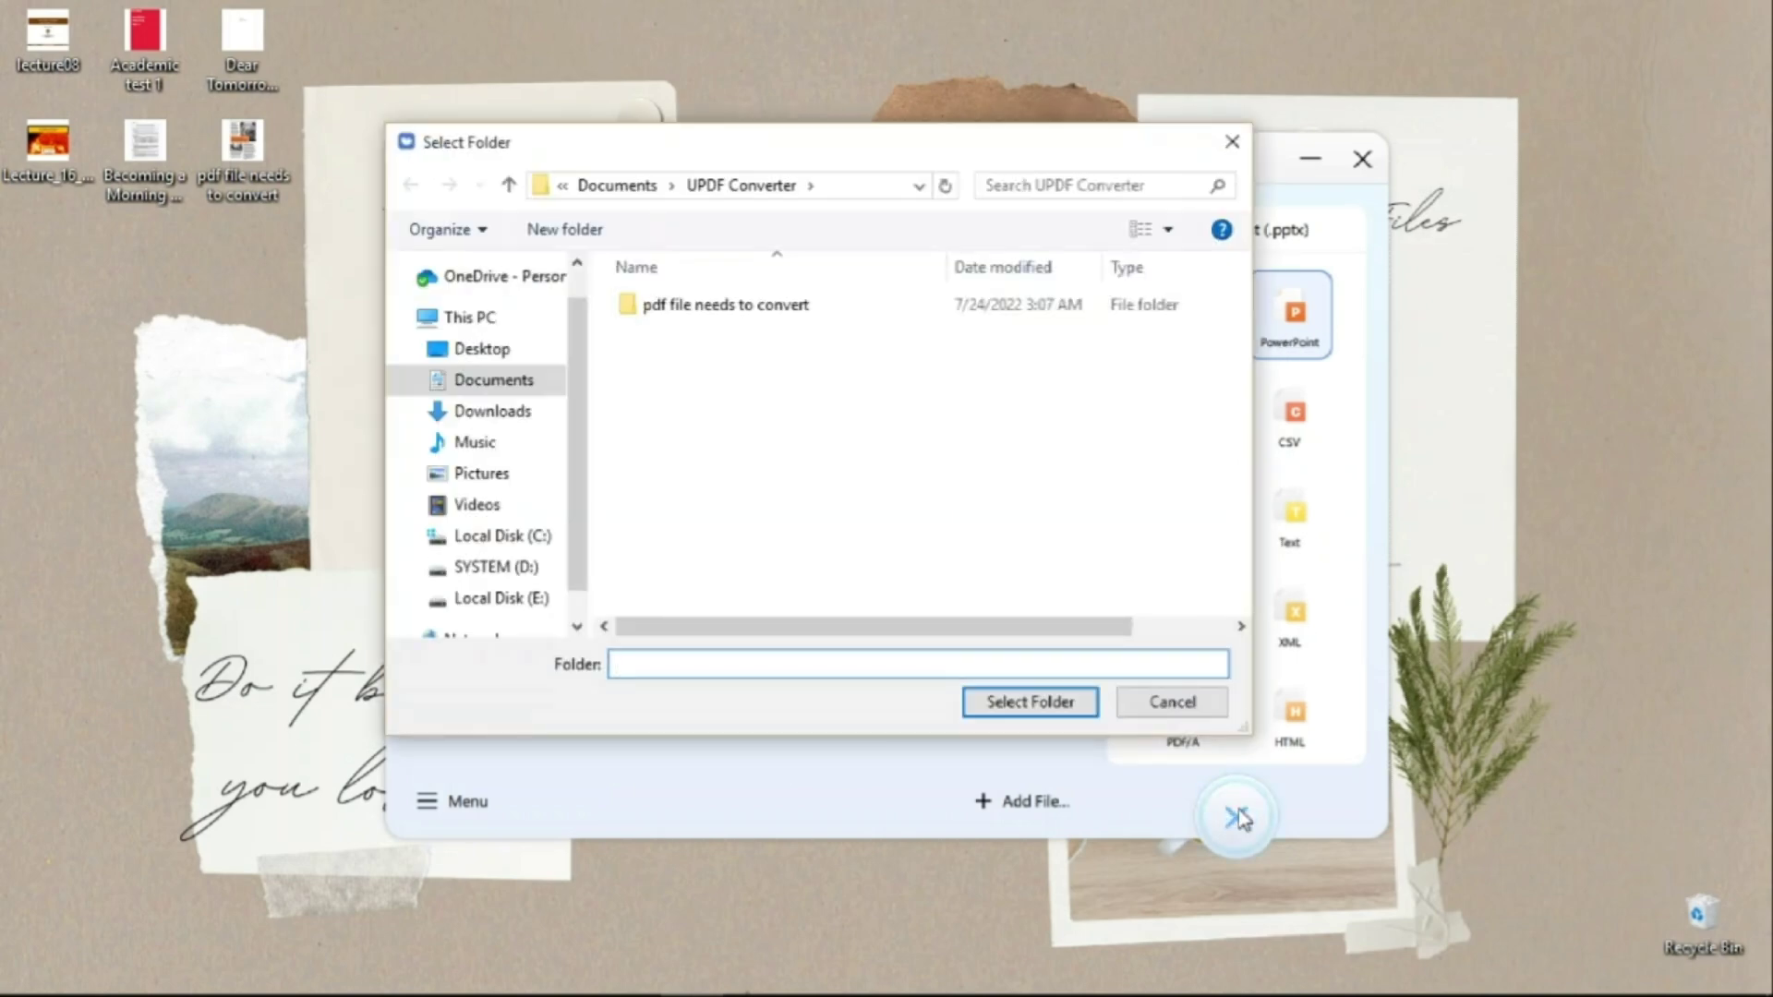
{"action": "left_click", "coordinate": [1026, 701]}
Bold the author name on the title slide, then browse to slide 3 and the decay diagram
{"action": "left_click", "coordinate": [1098, 444]}
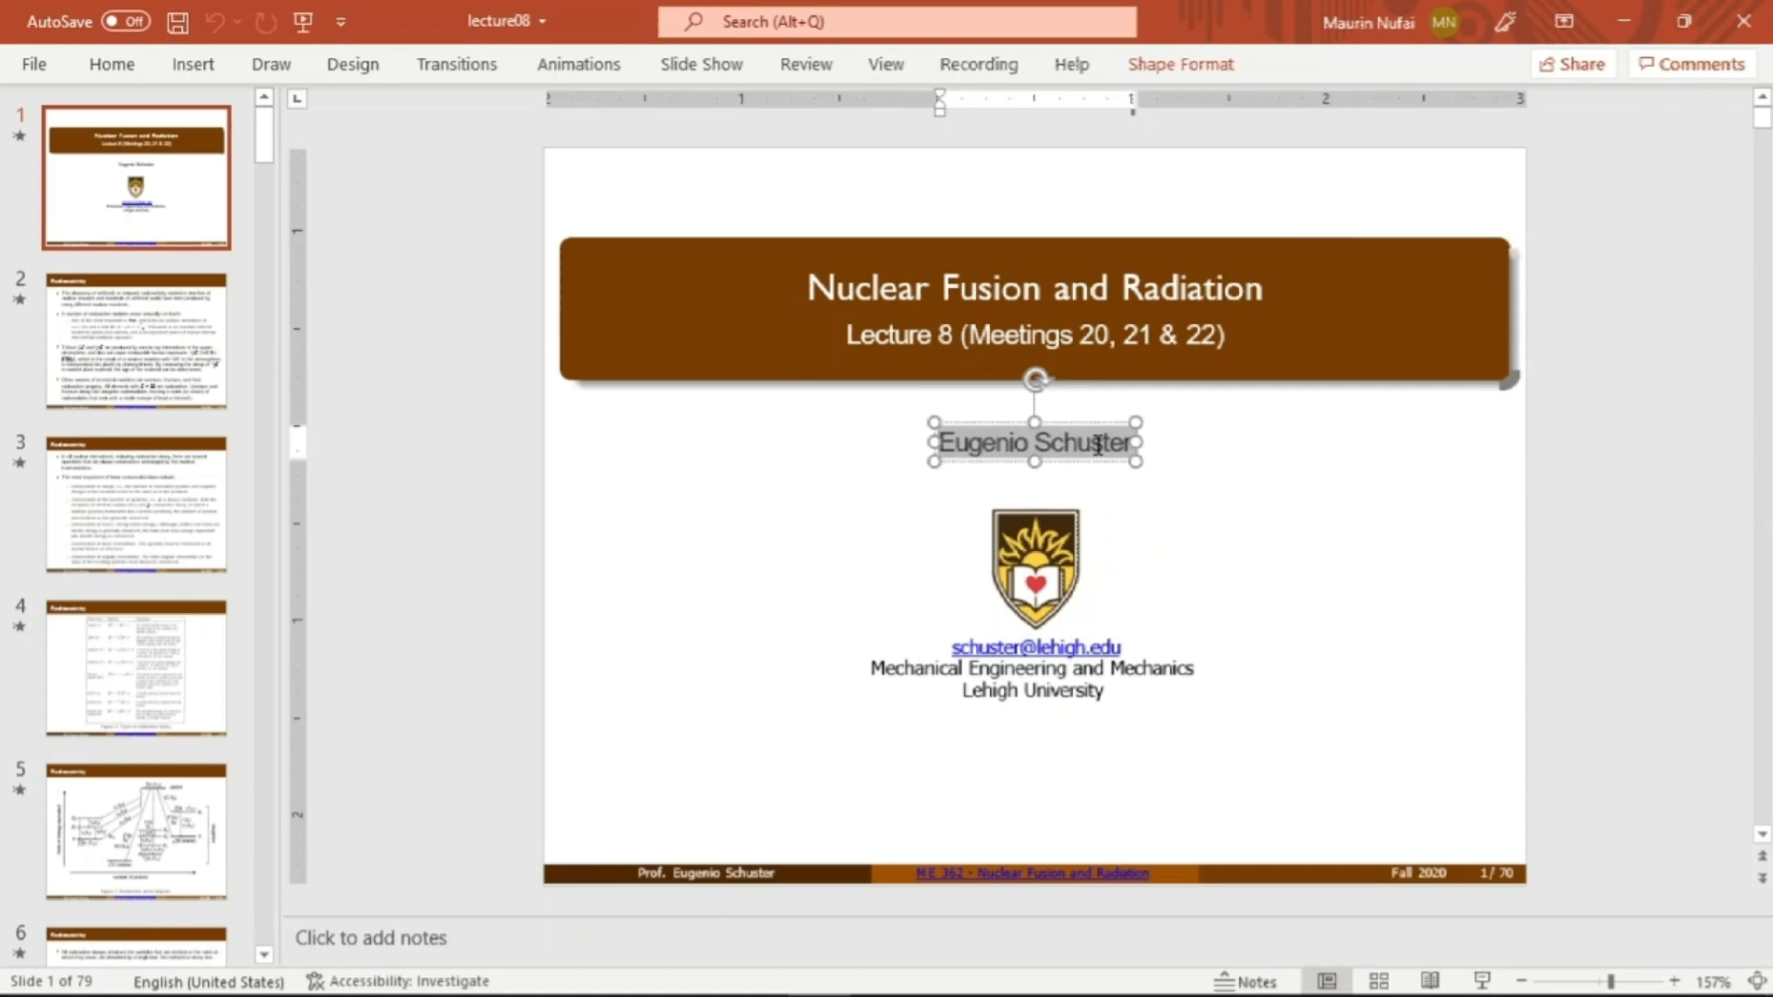
{"action": "key", "text": "ctrl+b"}
{"action": "left_click", "coordinate": [1136, 697]}
{"action": "left_click", "coordinate": [152, 314]}
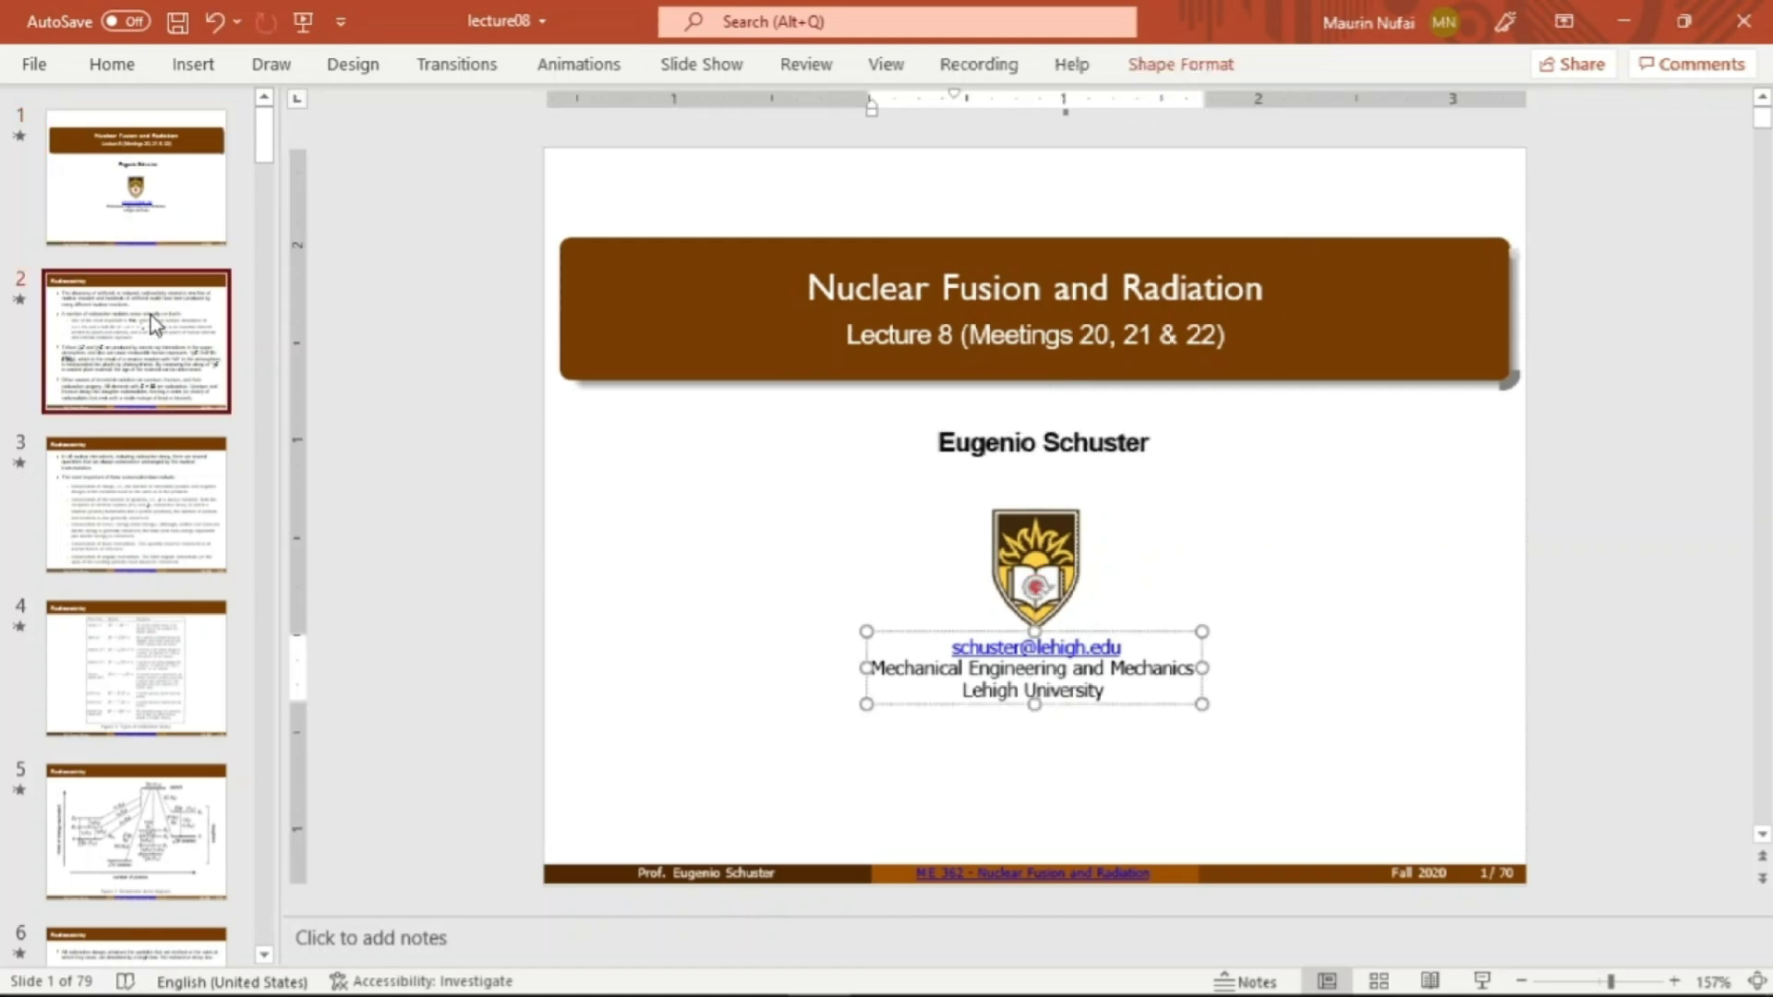
{"action": "left_click", "coordinate": [164, 568]}
{"action": "key", "text": "Down"}
{"action": "key", "text": "Down"}
{"action": "left_click", "coordinate": [776, 665]}
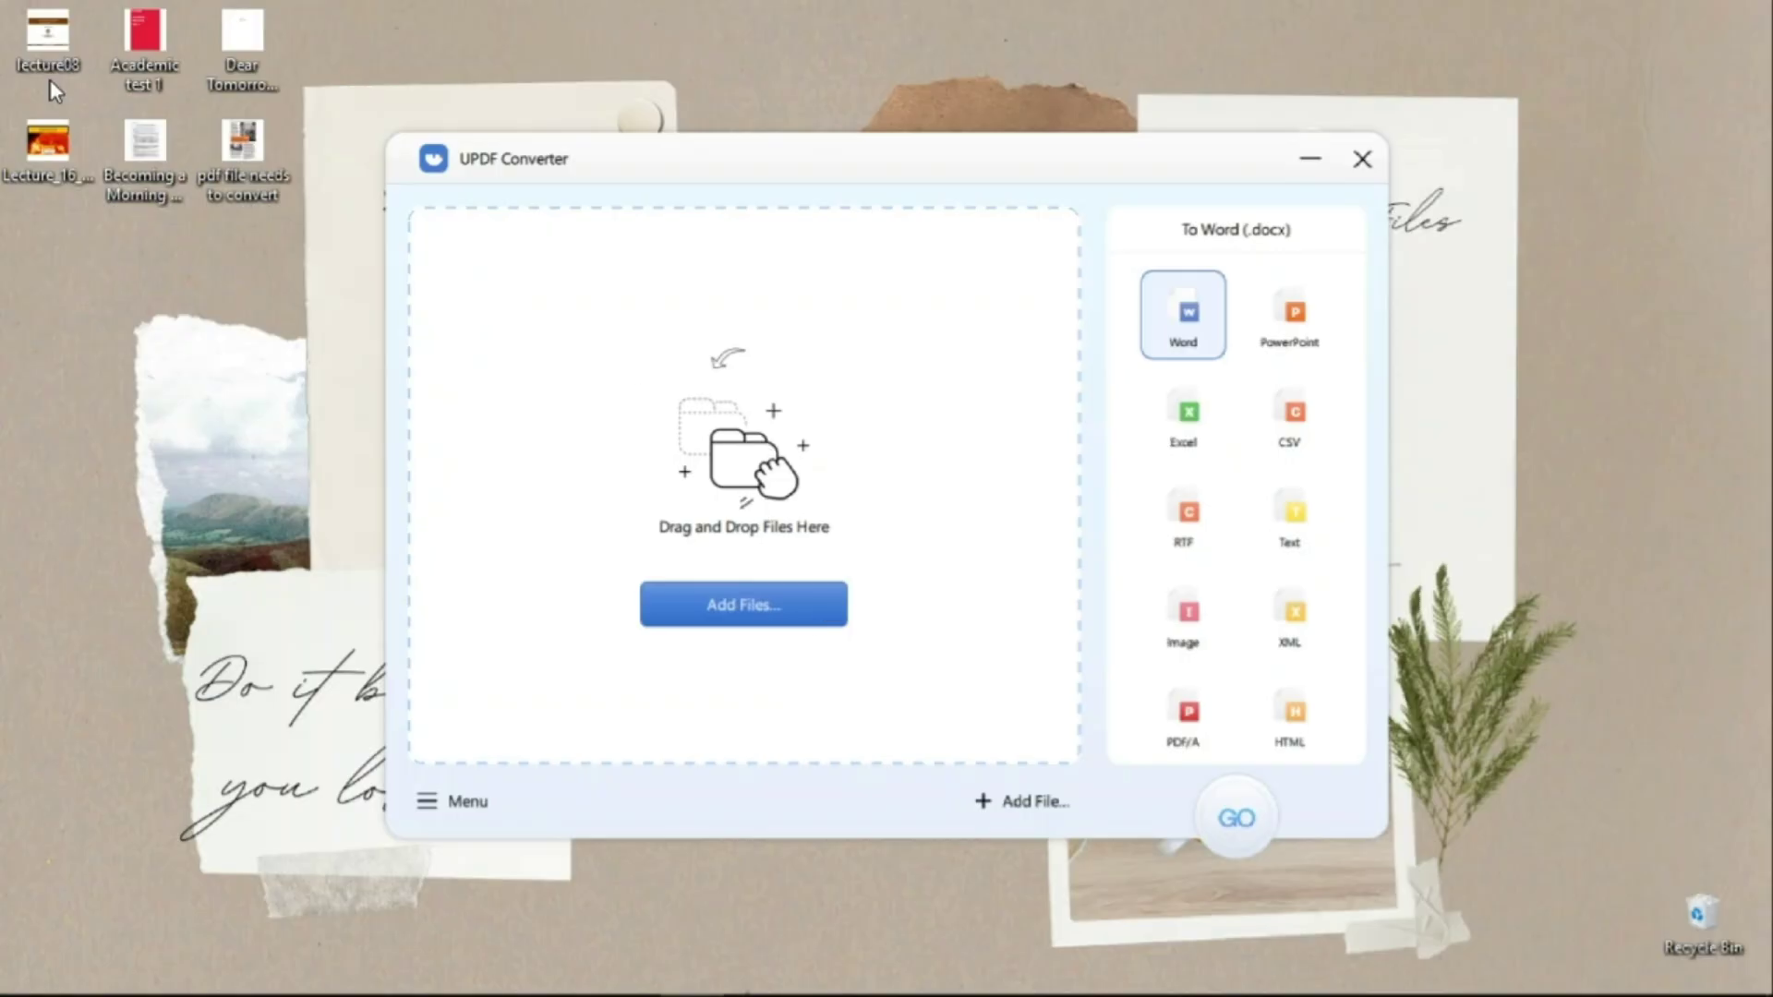
Drag-select the six desktop PDFs into UPDF Converter's list for Word output
{"action": "left_click_drag", "start_coordinate": [48, 229], "coordinate": [259, 61]}
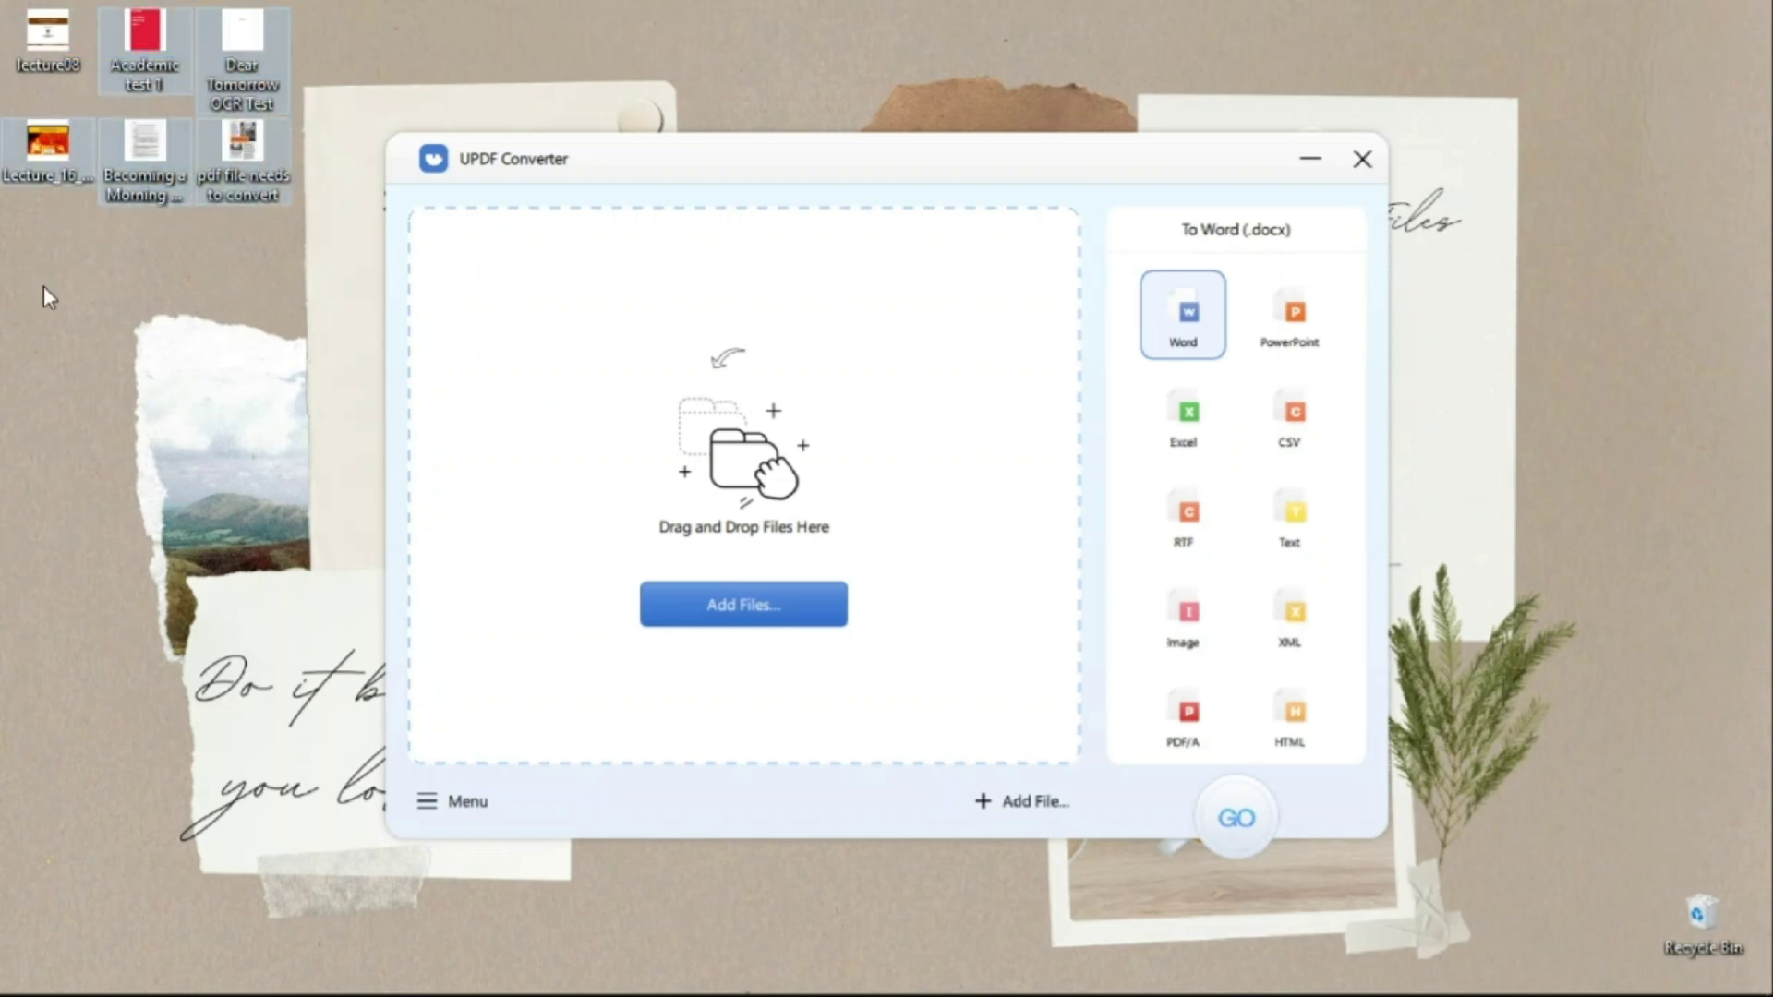
{"action": "mouse_move", "coordinate": [18, 290]}
{"action": "left_mouse_down"}
{"action": "mouse_move", "coordinate": [293, 52]}
{"action": "mouse_move", "coordinate": [855, 430]}
{"action": "left_mouse_up"}
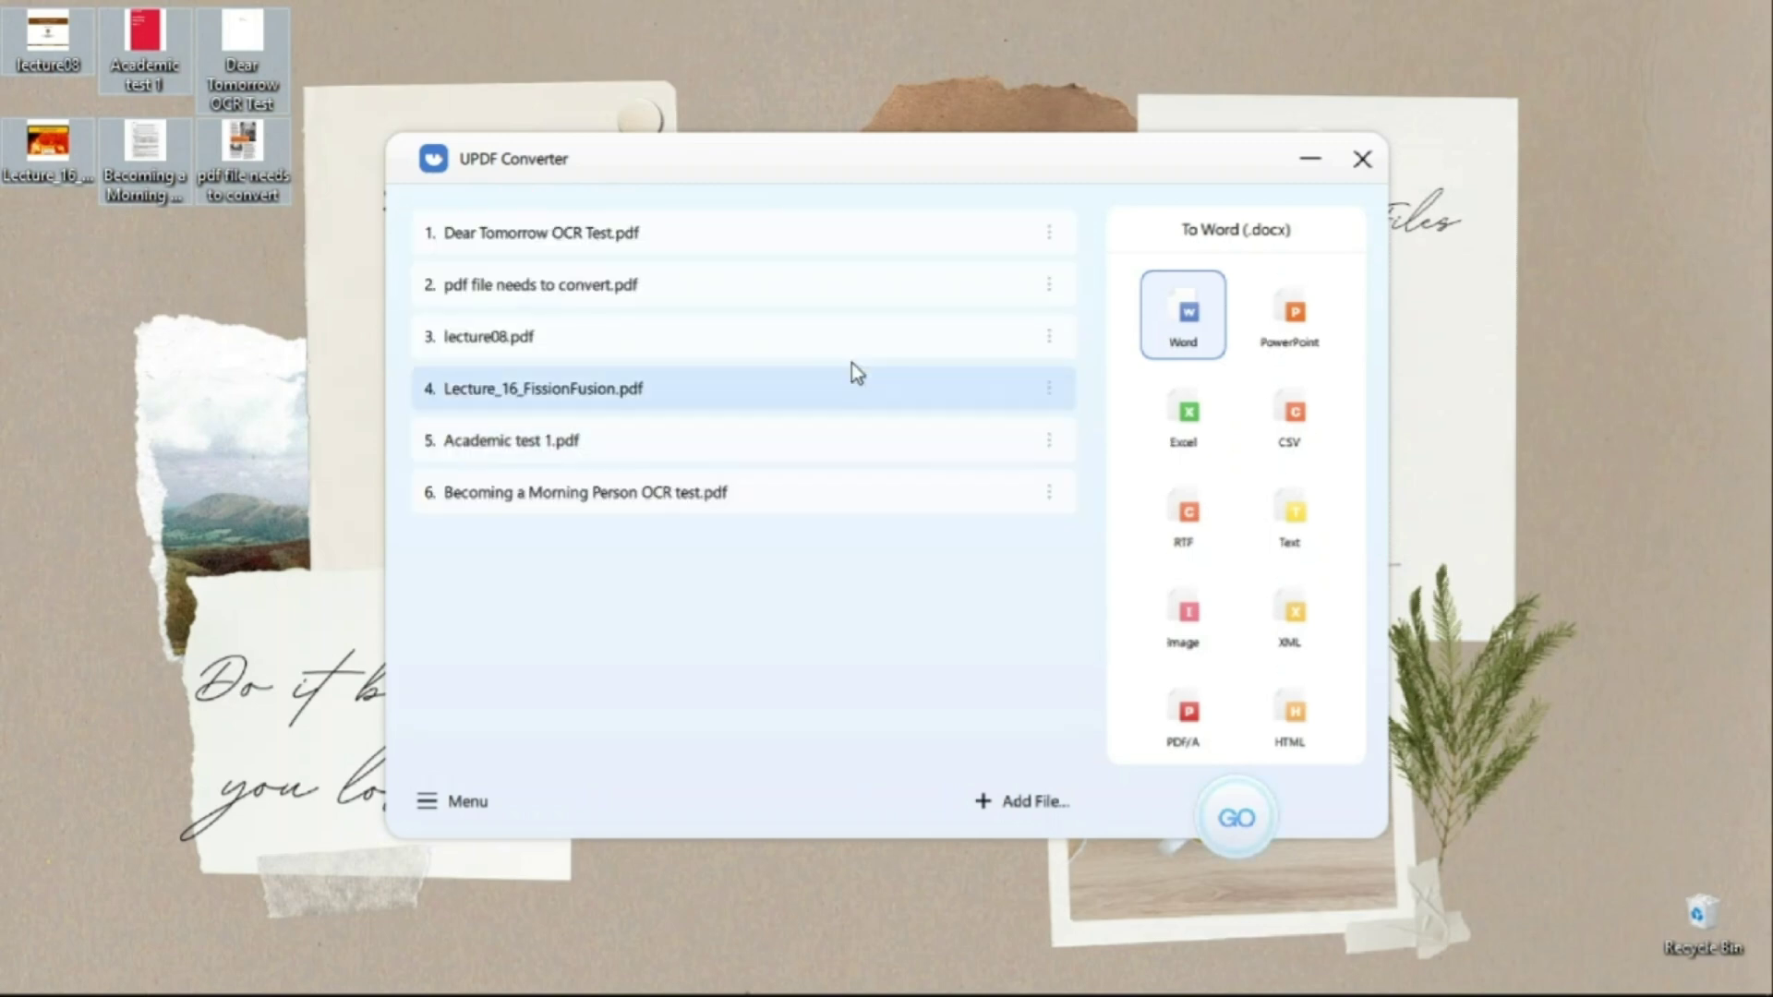
Turn on OCR for Dear Tomorrow OCR Test.pdf and set its page range to Custom
{"action": "left_click", "coordinate": [1177, 325]}
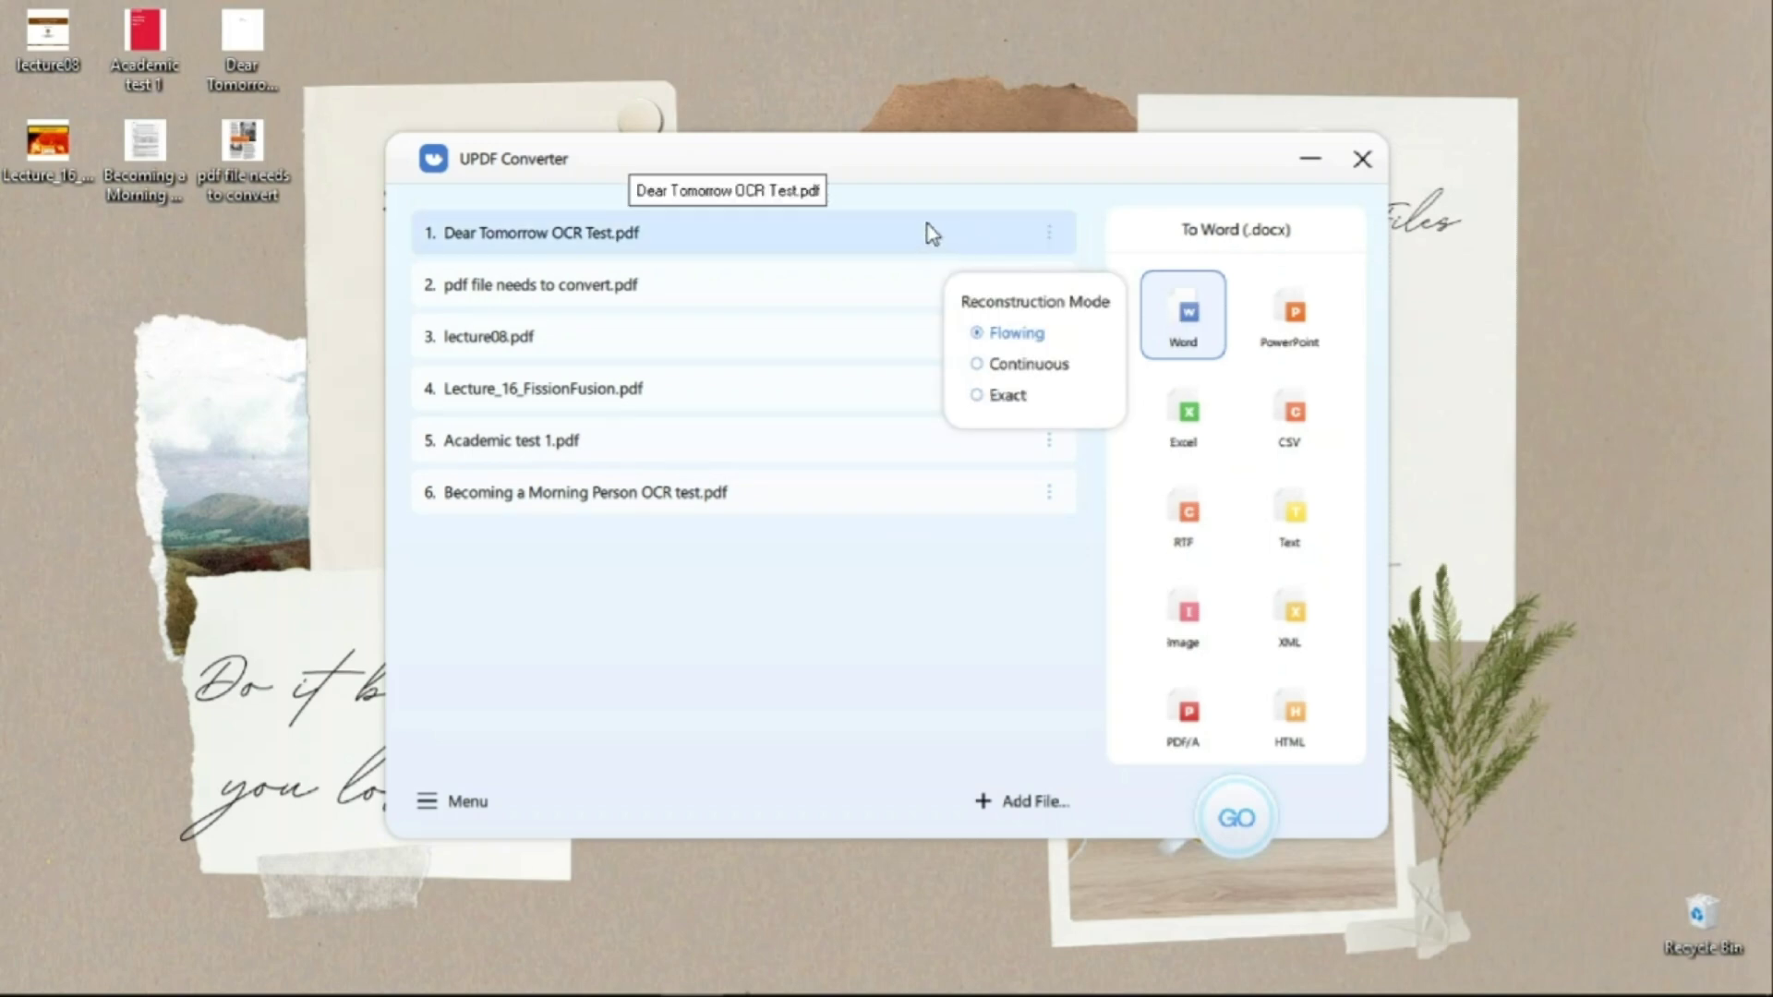
{"action": "left_click", "coordinate": [1049, 235]}
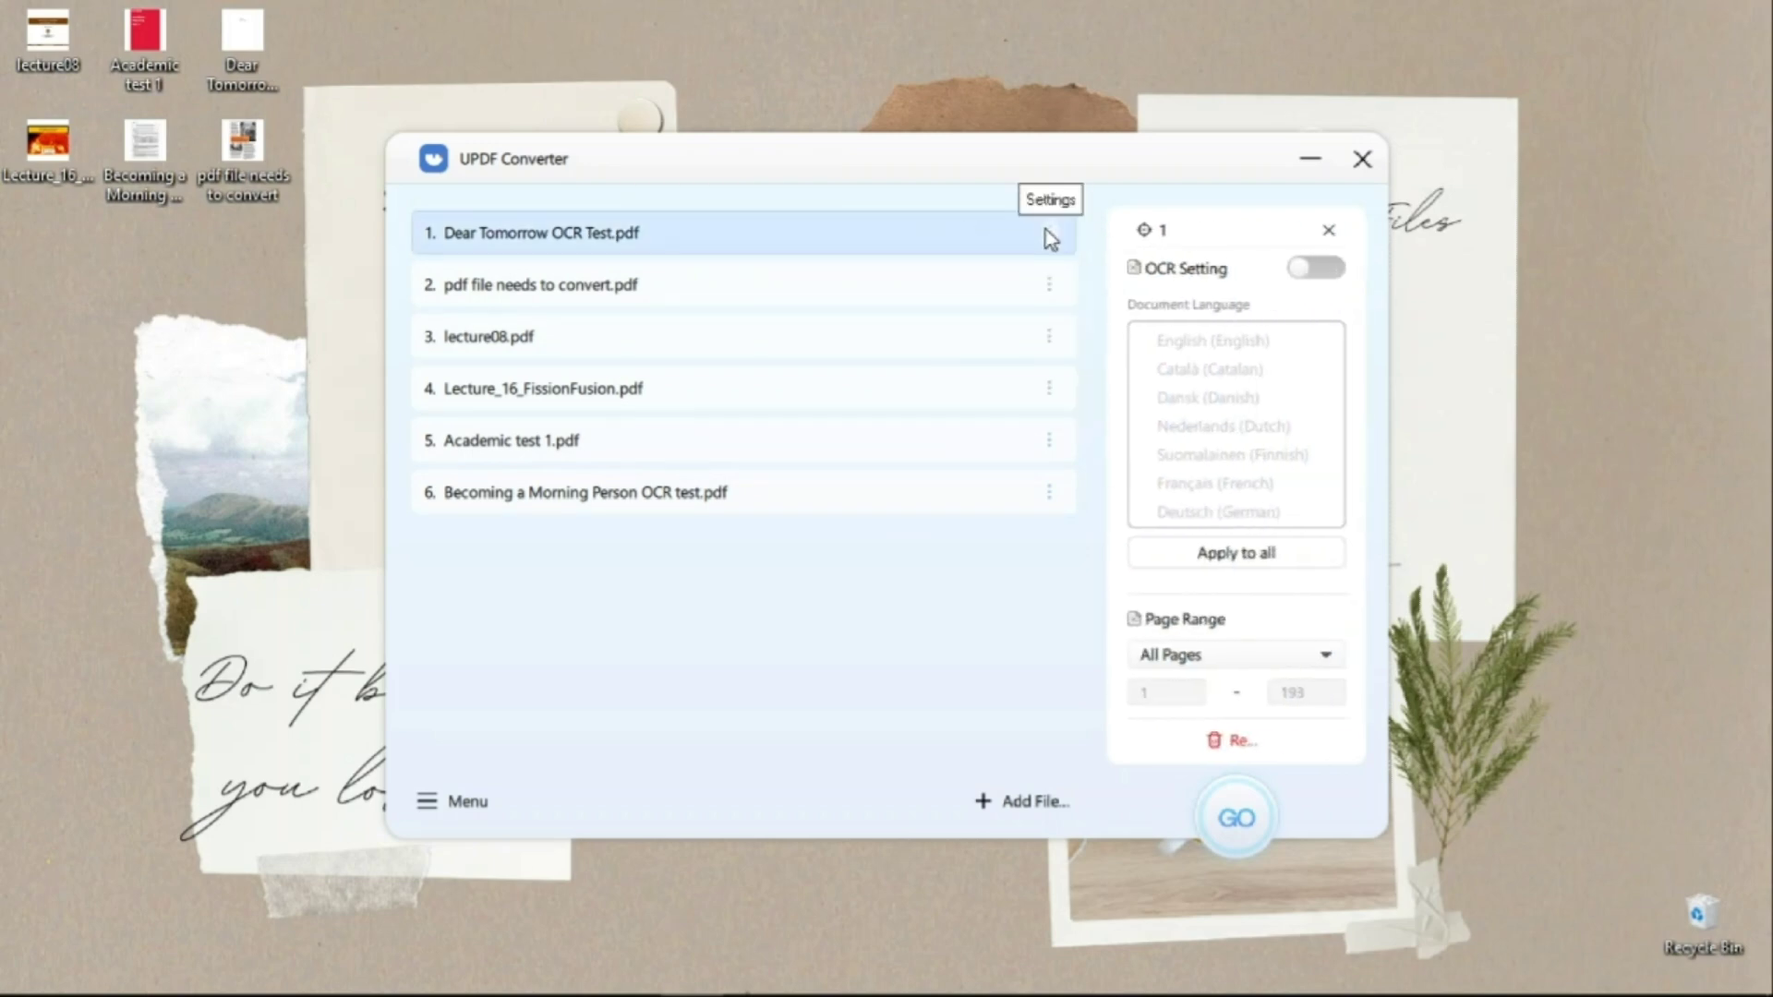
{"action": "left_click", "coordinate": [1317, 269]}
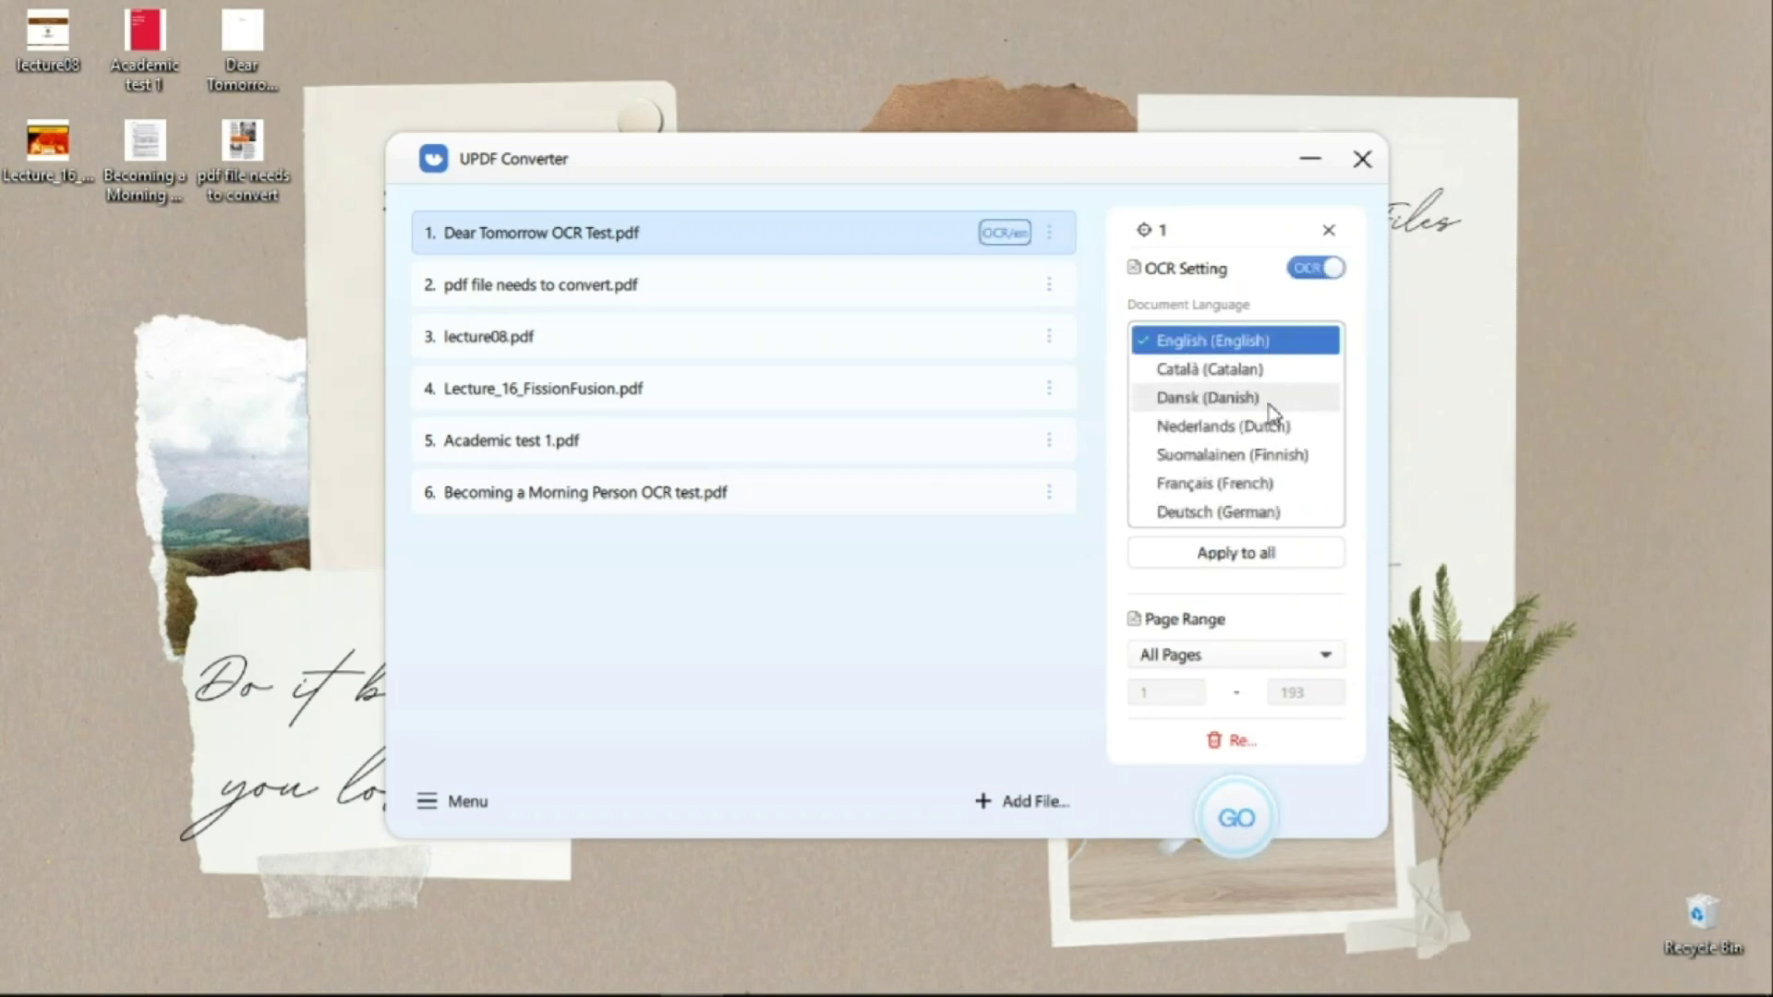
{"action": "scroll", "coordinate": [1272, 411], "scroll_direction": "down", "scroll_amount": 2}
{"action": "scroll", "coordinate": [1272, 411], "scroll_direction": "down", "scroll_amount": 2}
{"action": "scroll", "coordinate": [1272, 411], "scroll_direction": "down", "scroll_amount": 2}
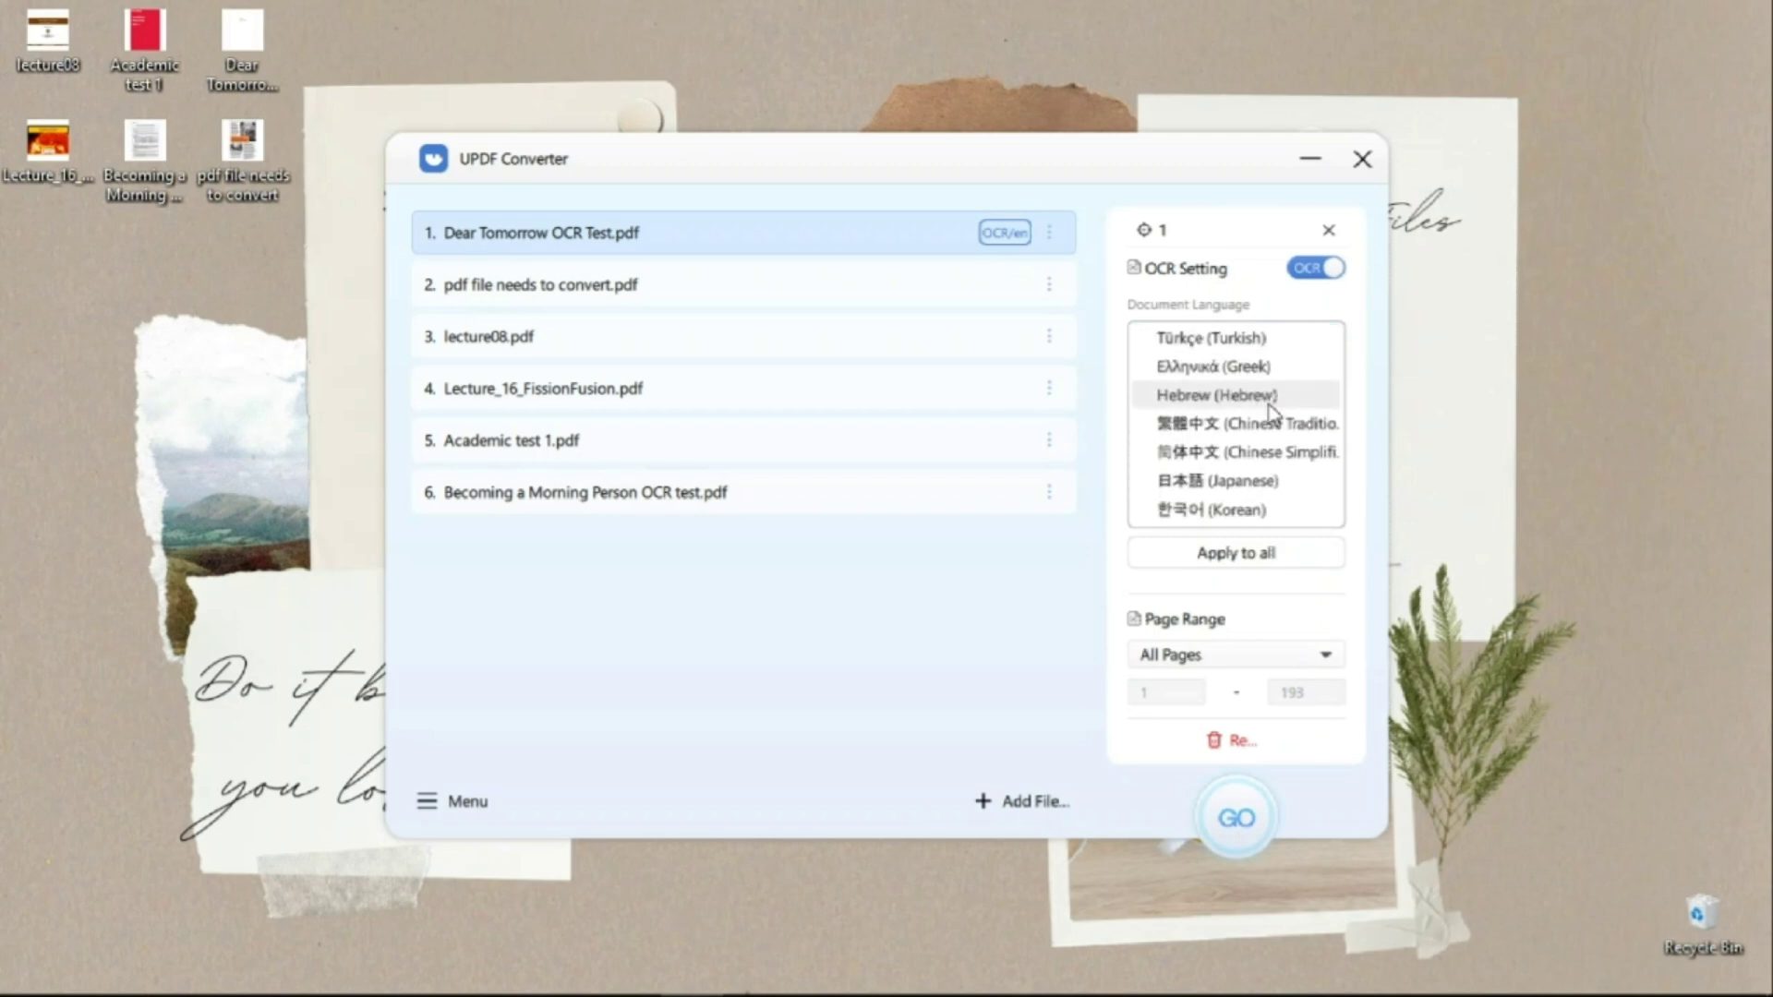
{"action": "scroll", "coordinate": [1272, 411], "scroll_direction": "up", "scroll_amount": 3}
{"action": "scroll", "coordinate": [1271, 411], "scroll_direction": "up", "scroll_amount": 3}
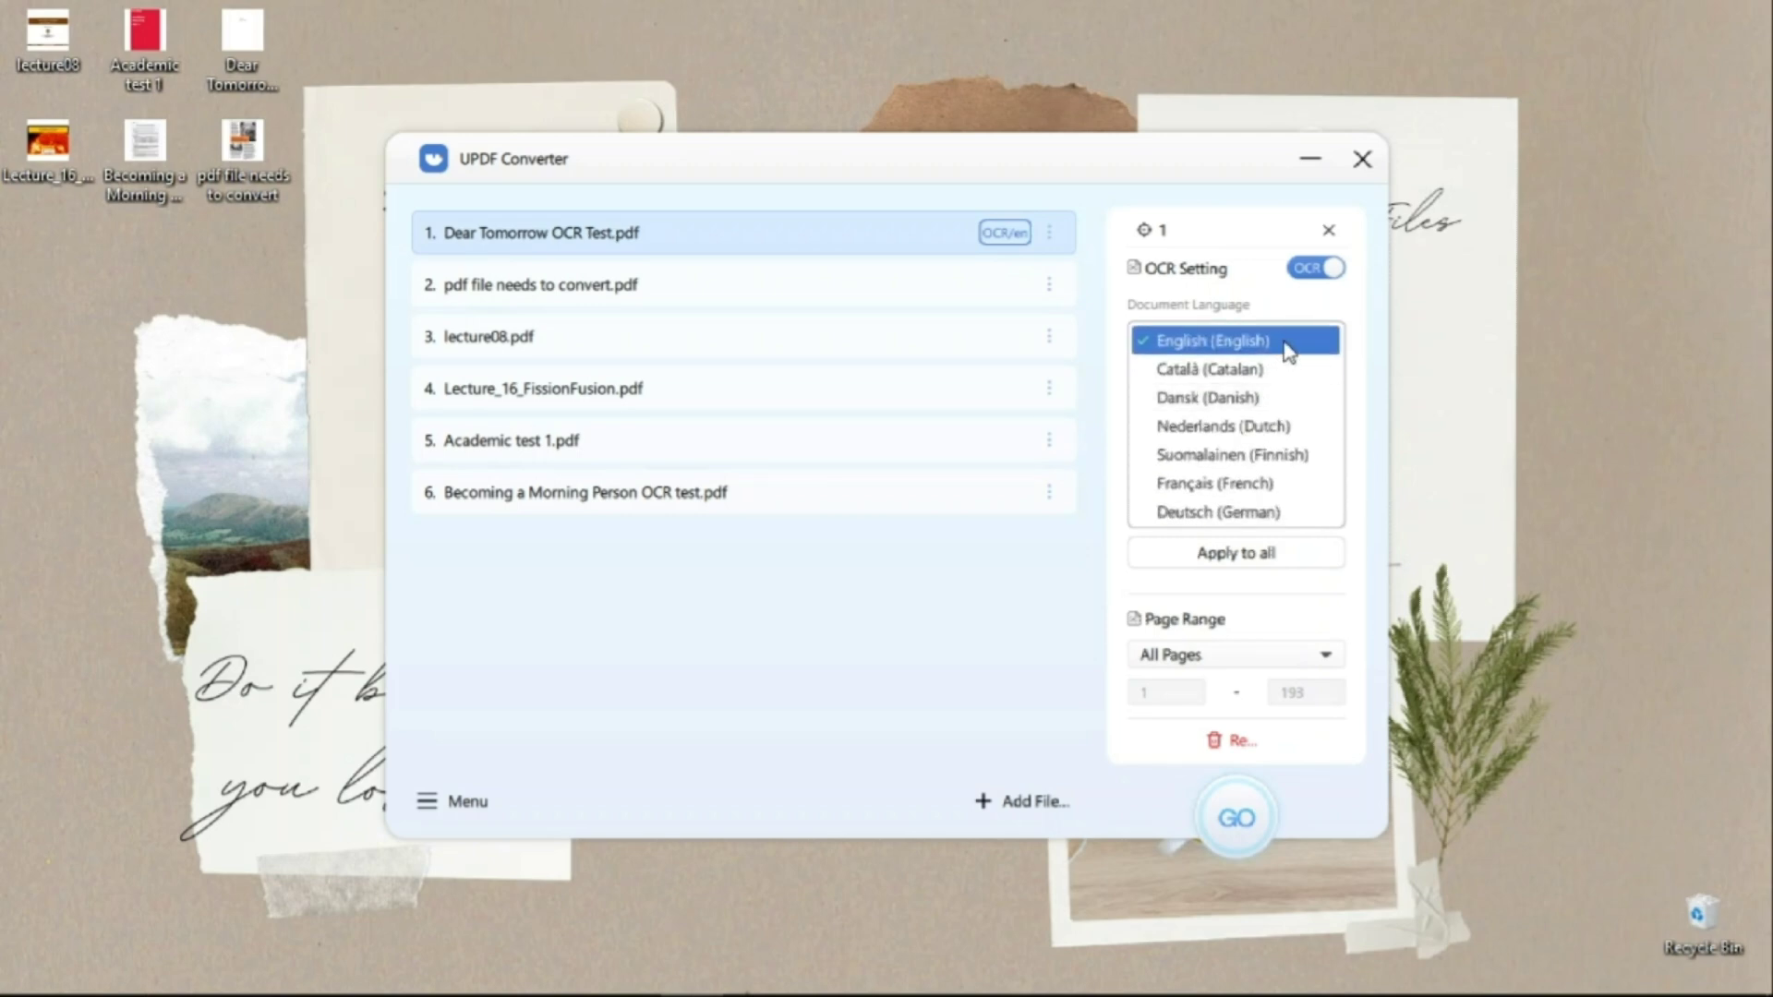
{"action": "left_click", "coordinate": [1225, 661]}
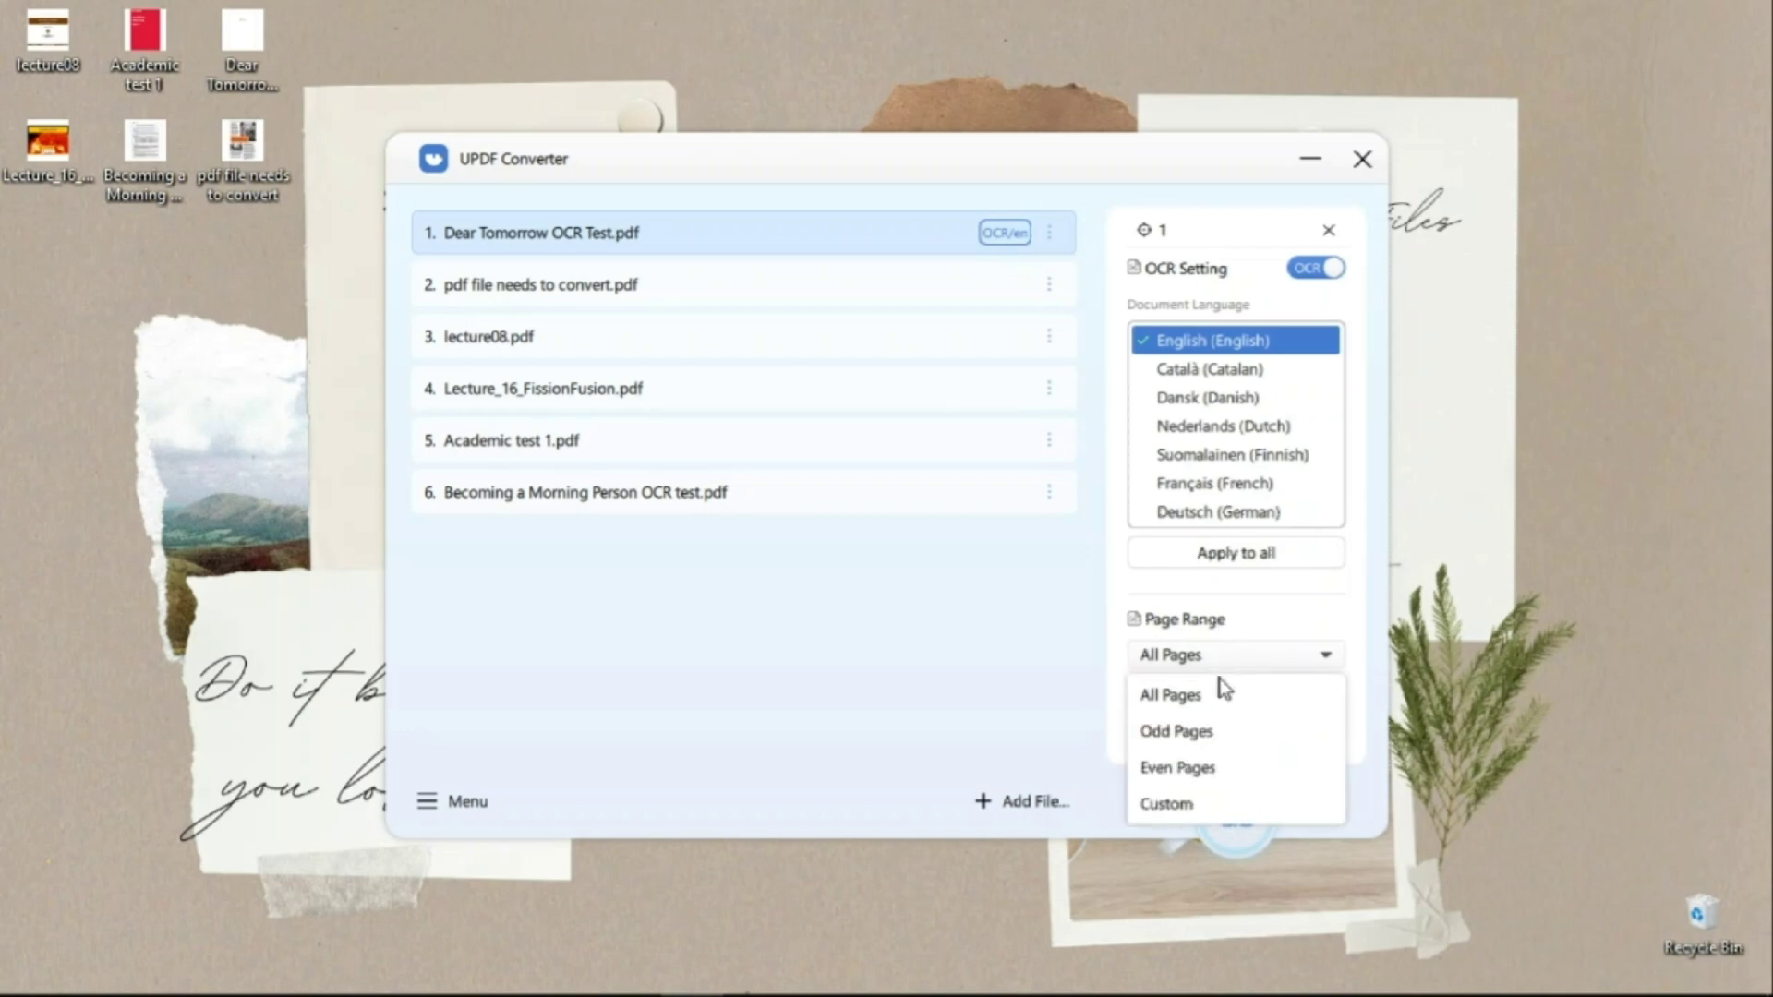
{"action": "left_click", "coordinate": [1219, 805]}
{"action": "type", "text": "64"}
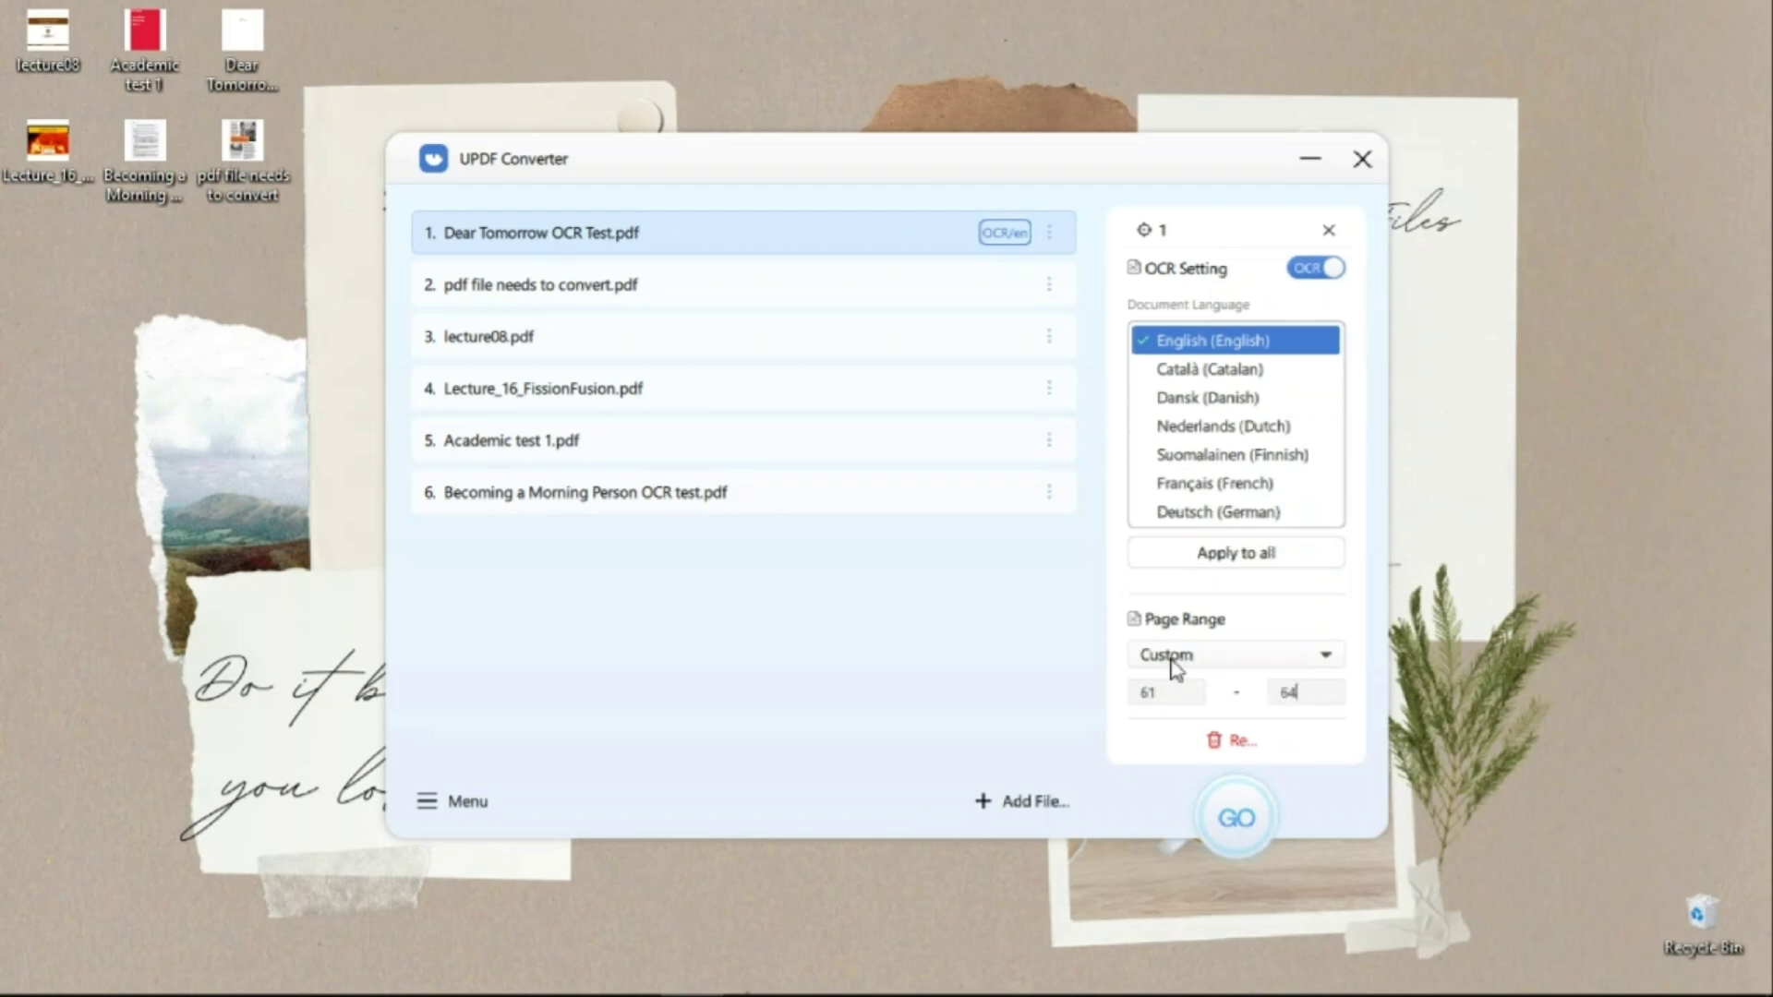
Enable English OCR for the Morning Person file, then convert all six PDFs to the selected folder
{"action": "left_click", "coordinate": [946, 285]}
{"action": "left_click", "coordinate": [1237, 658]}
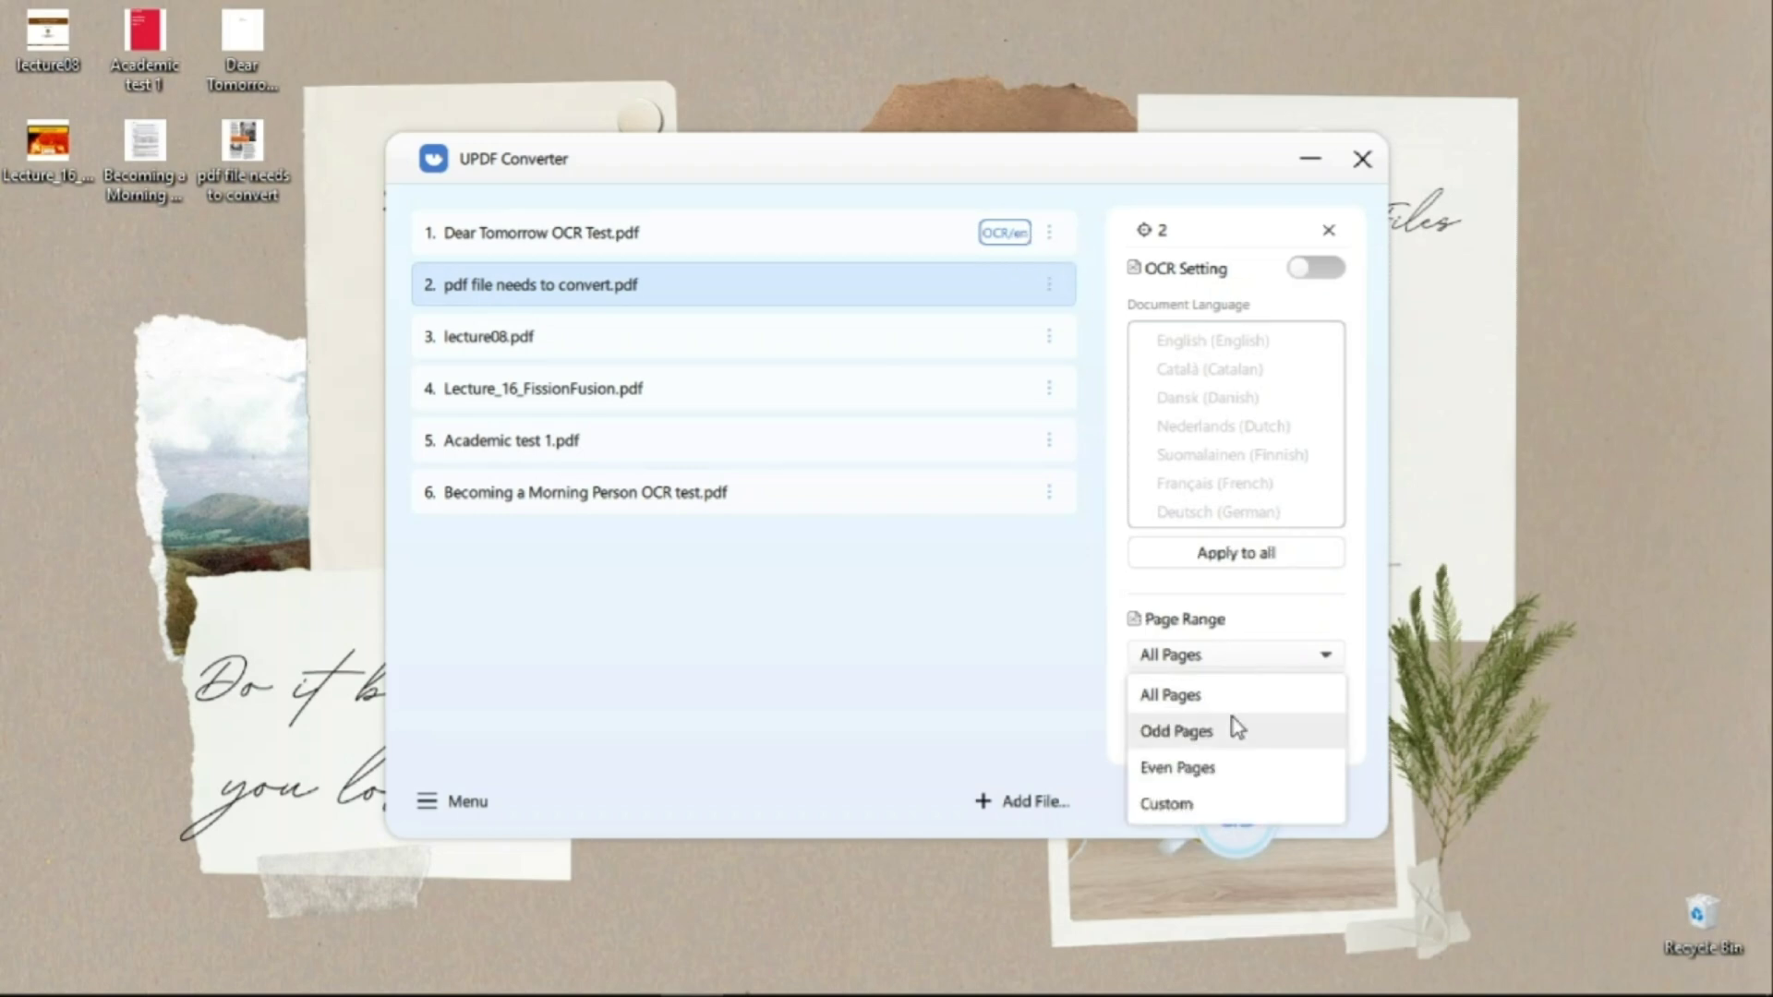
{"action": "left_click", "coordinate": [1053, 337]}
{"action": "left_click", "coordinate": [1016, 440]}
{"action": "left_click", "coordinate": [1238, 655]}
{"action": "left_click", "coordinate": [923, 492]}
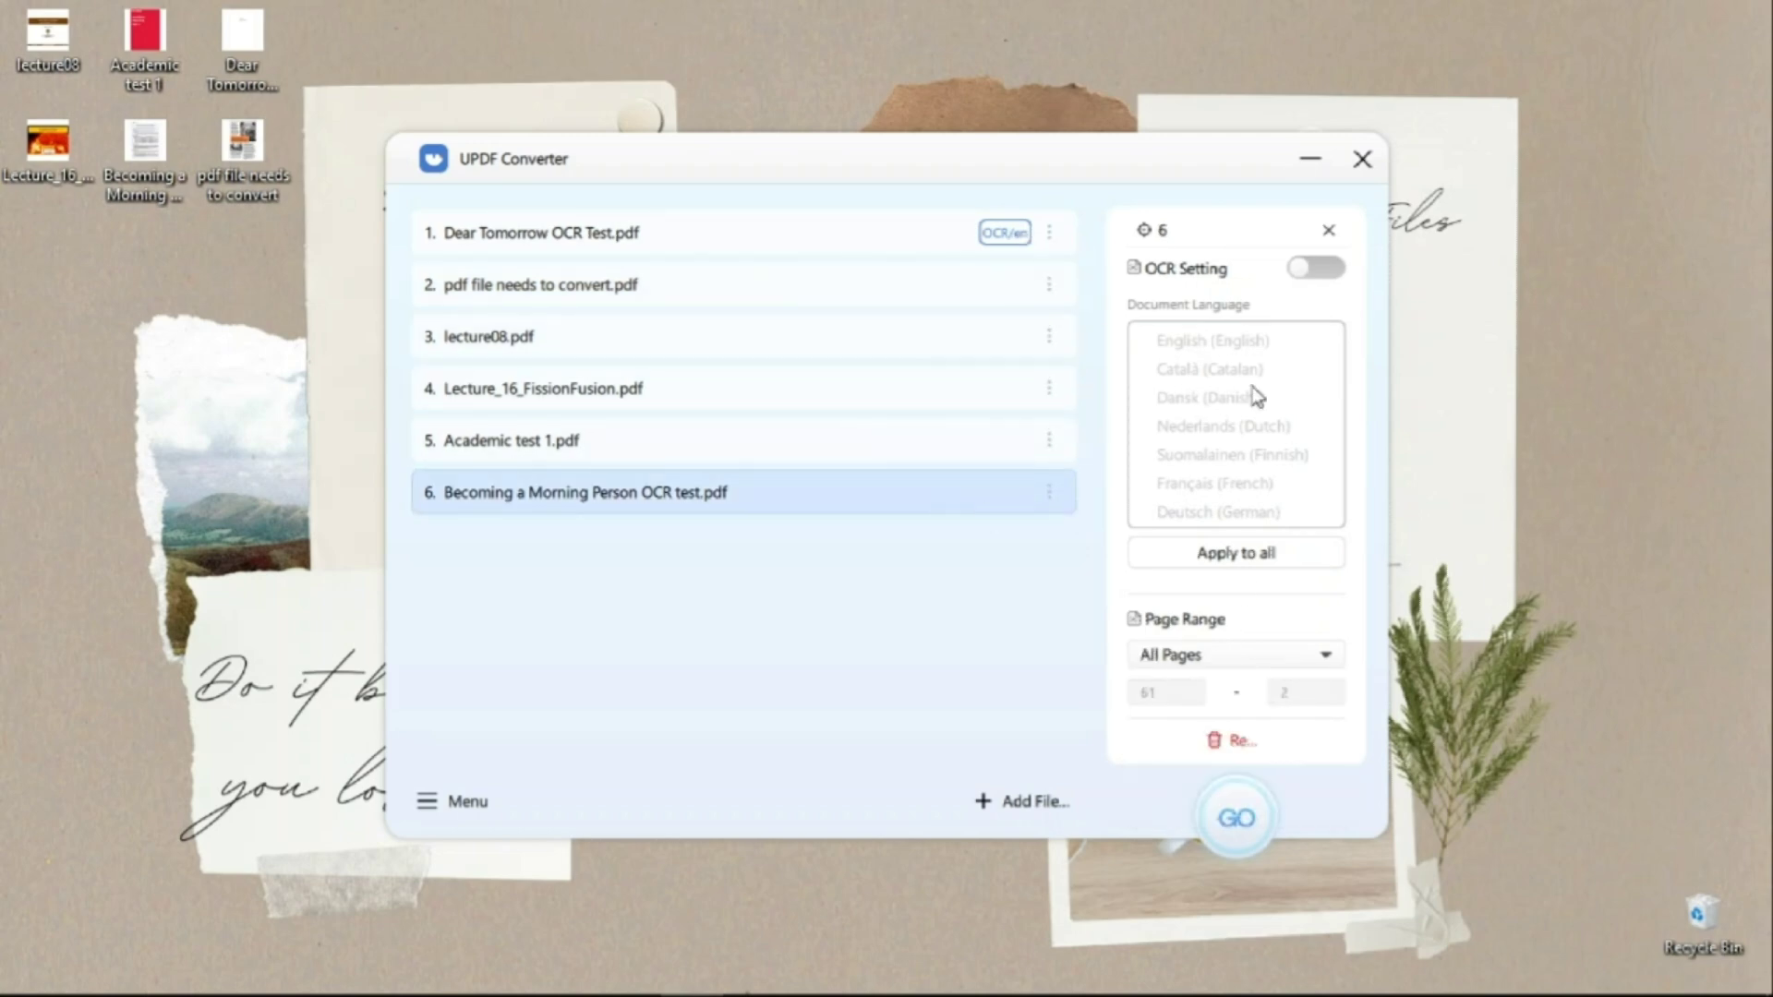
{"action": "left_click", "coordinate": [1267, 348]}
{"action": "left_click", "coordinate": [1242, 818]}
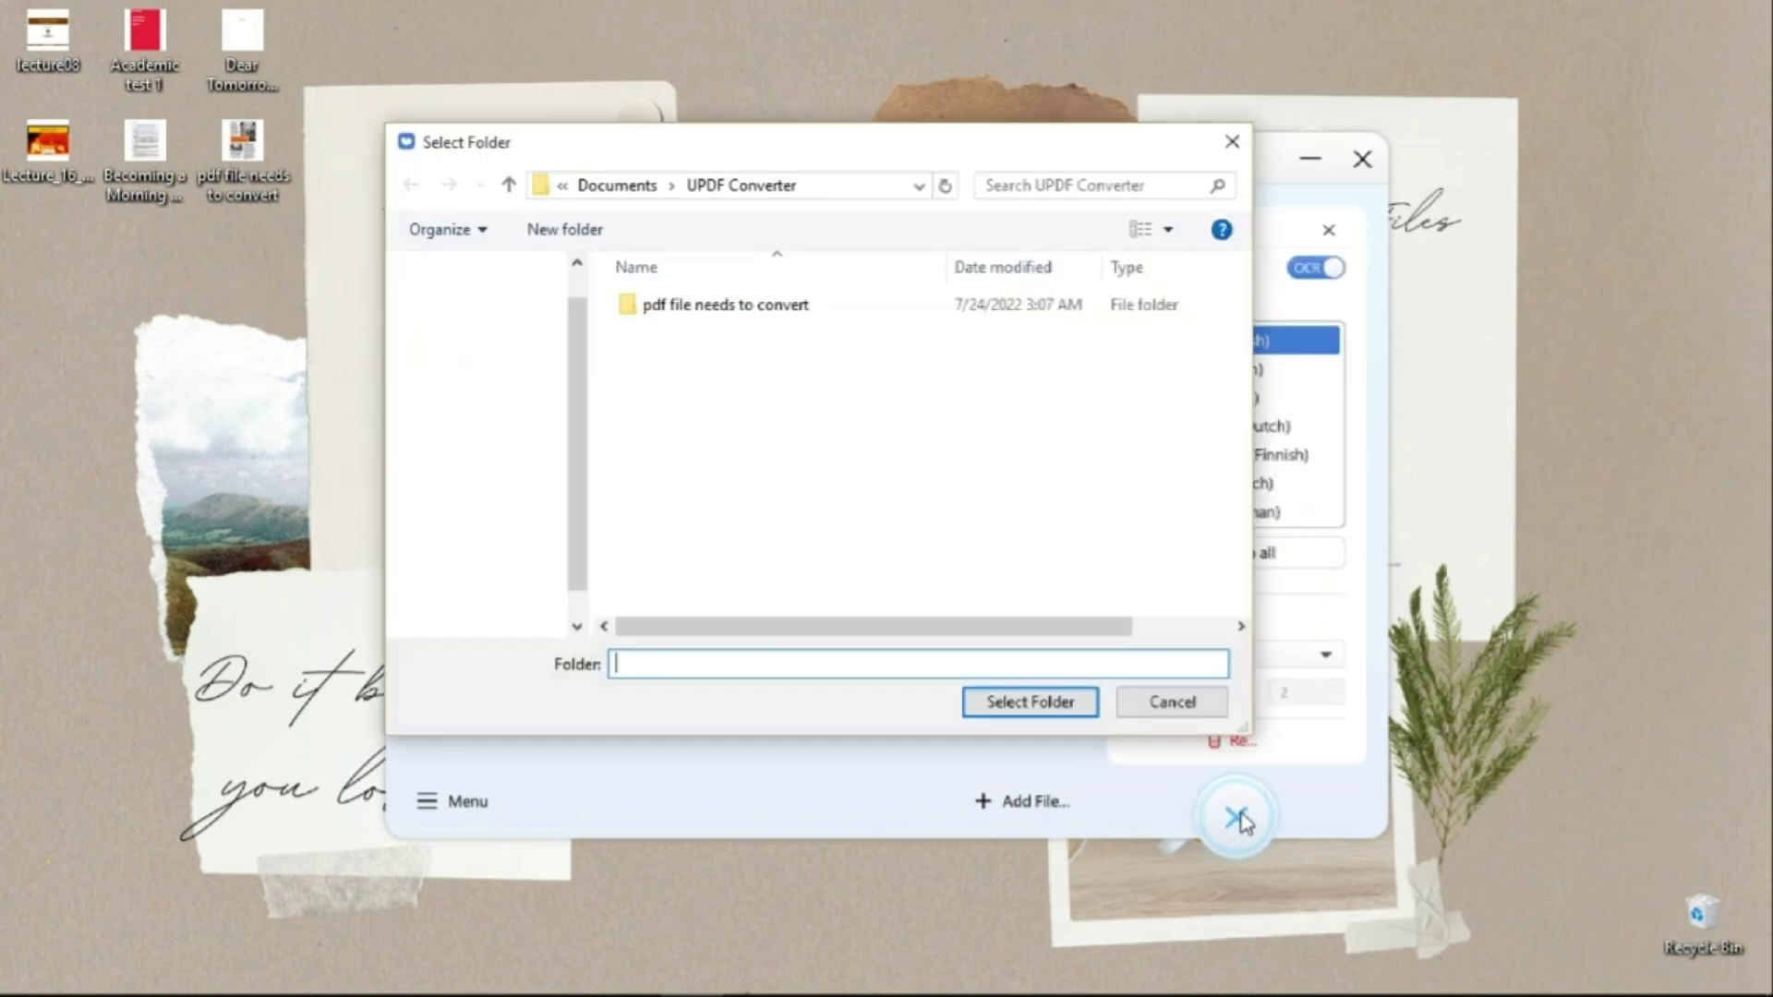
{"action": "left_click", "coordinate": [1049, 699]}
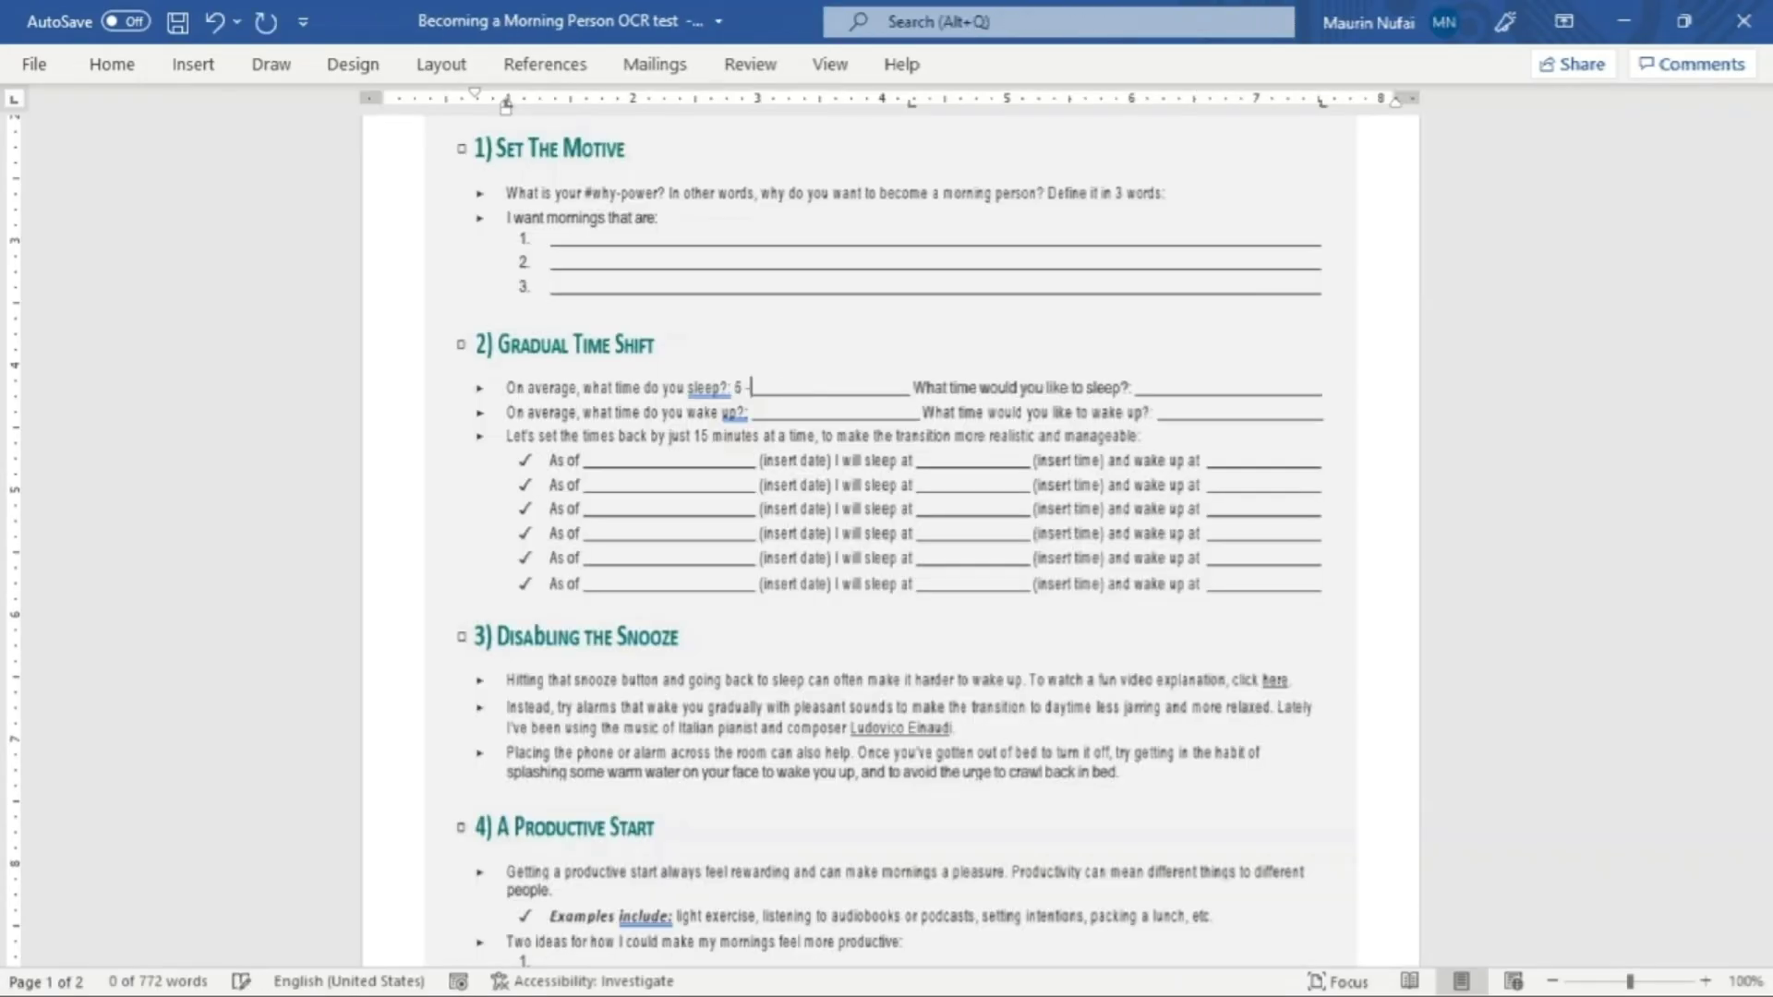
Answer the Morning Person sleep questions with '5 -6 HOURS' and bedtime '10'
{"action": "type", "text": "5 -6 HOURS____________ What time would you like to sleep?: ____________"}
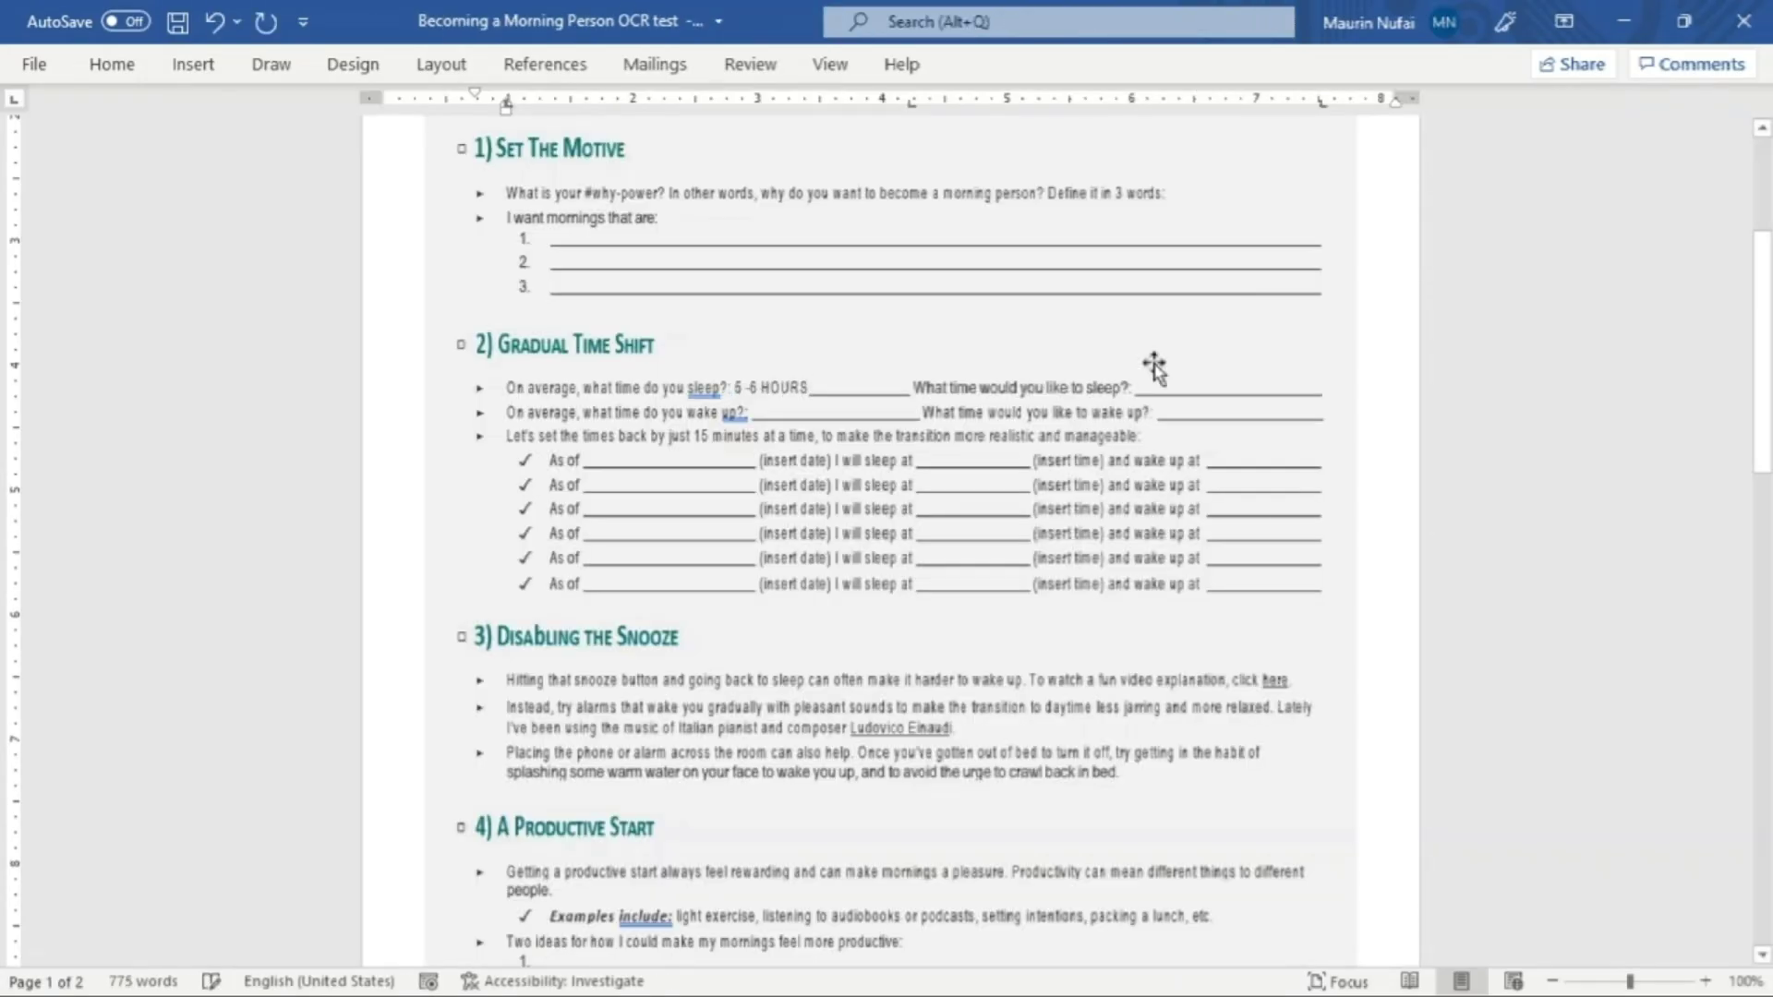
{"action": "left_click", "coordinate": [1139, 387]}
{"action": "type", "text": "10"}
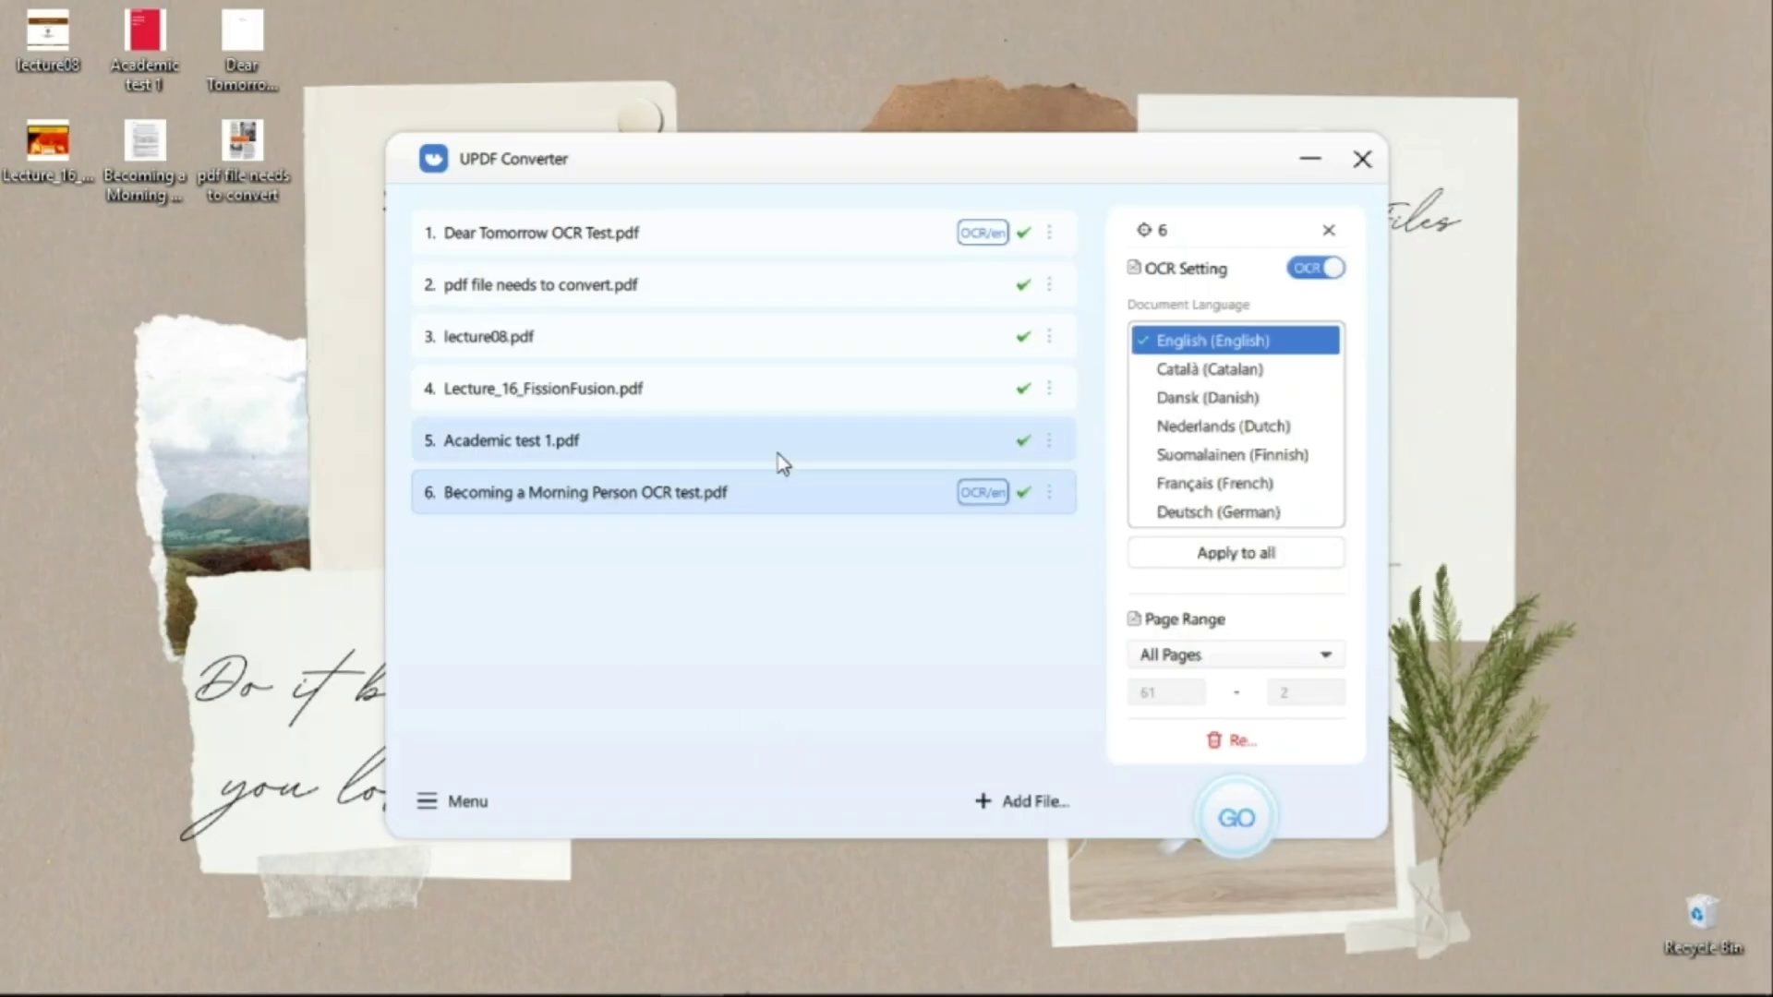
Clear and confirm removal of all converted files, then close the OCR settings panel
{"action": "left_click", "coordinate": [462, 801]}
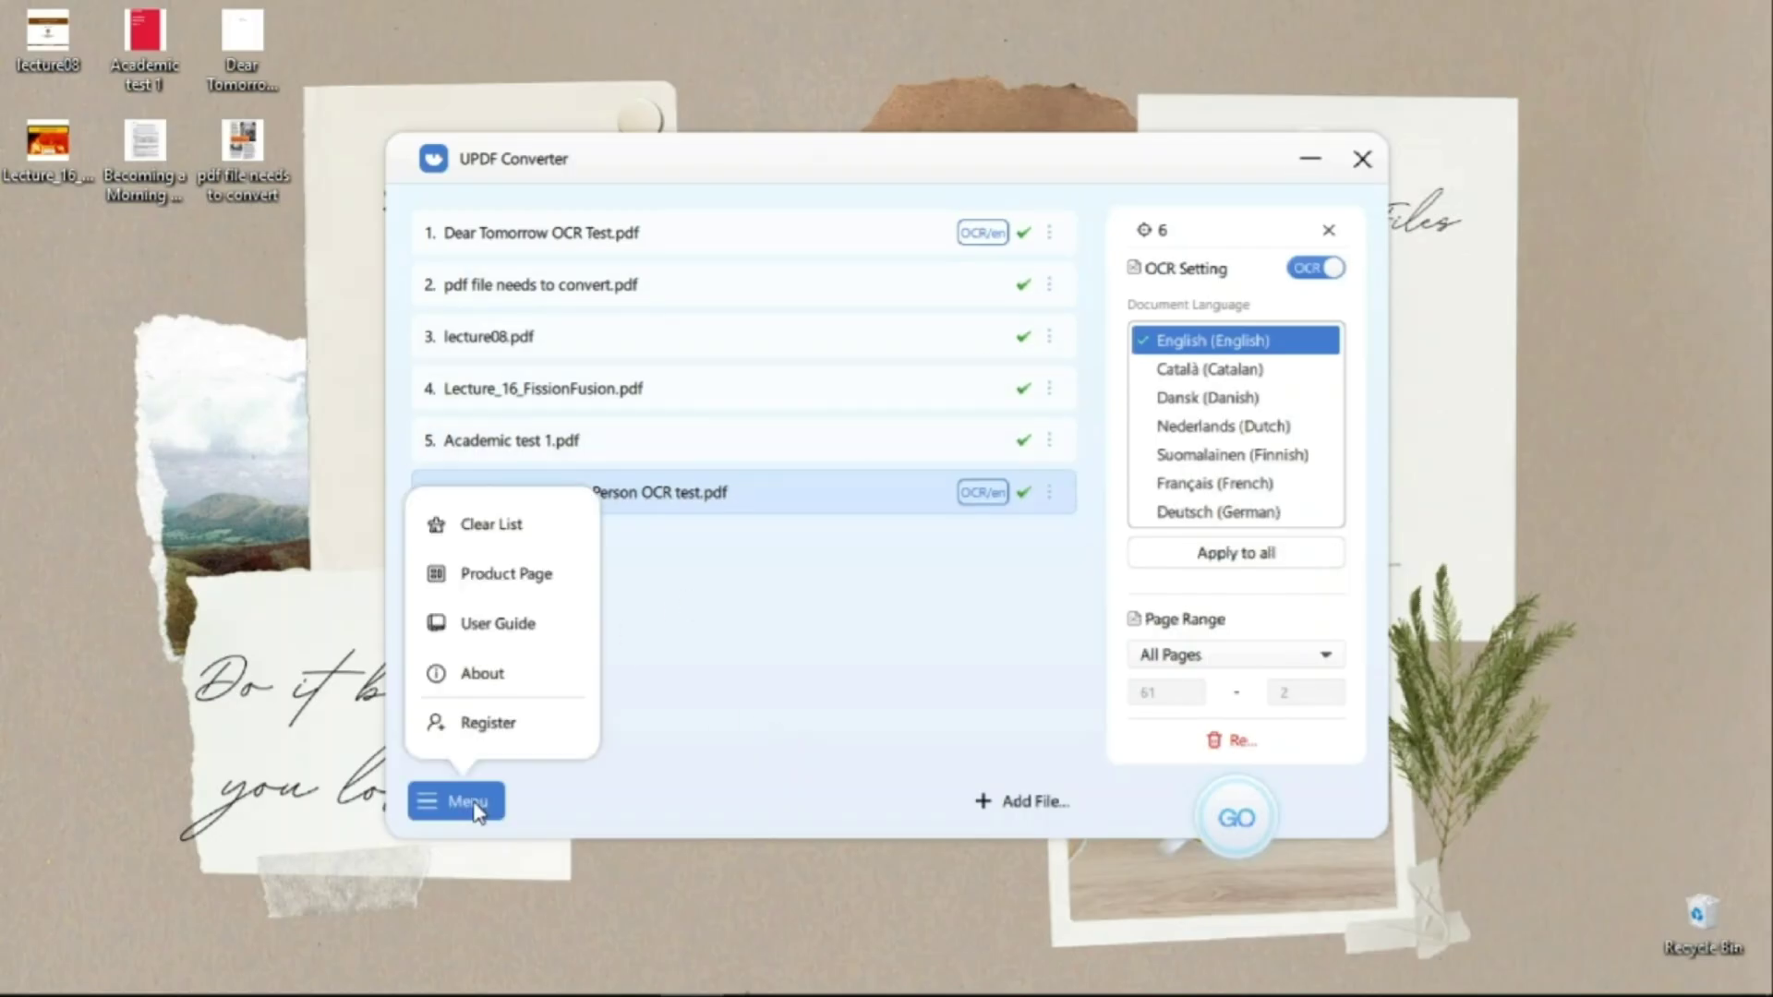
{"action": "left_click", "coordinate": [546, 526]}
{"action": "left_click", "coordinate": [958, 567]}
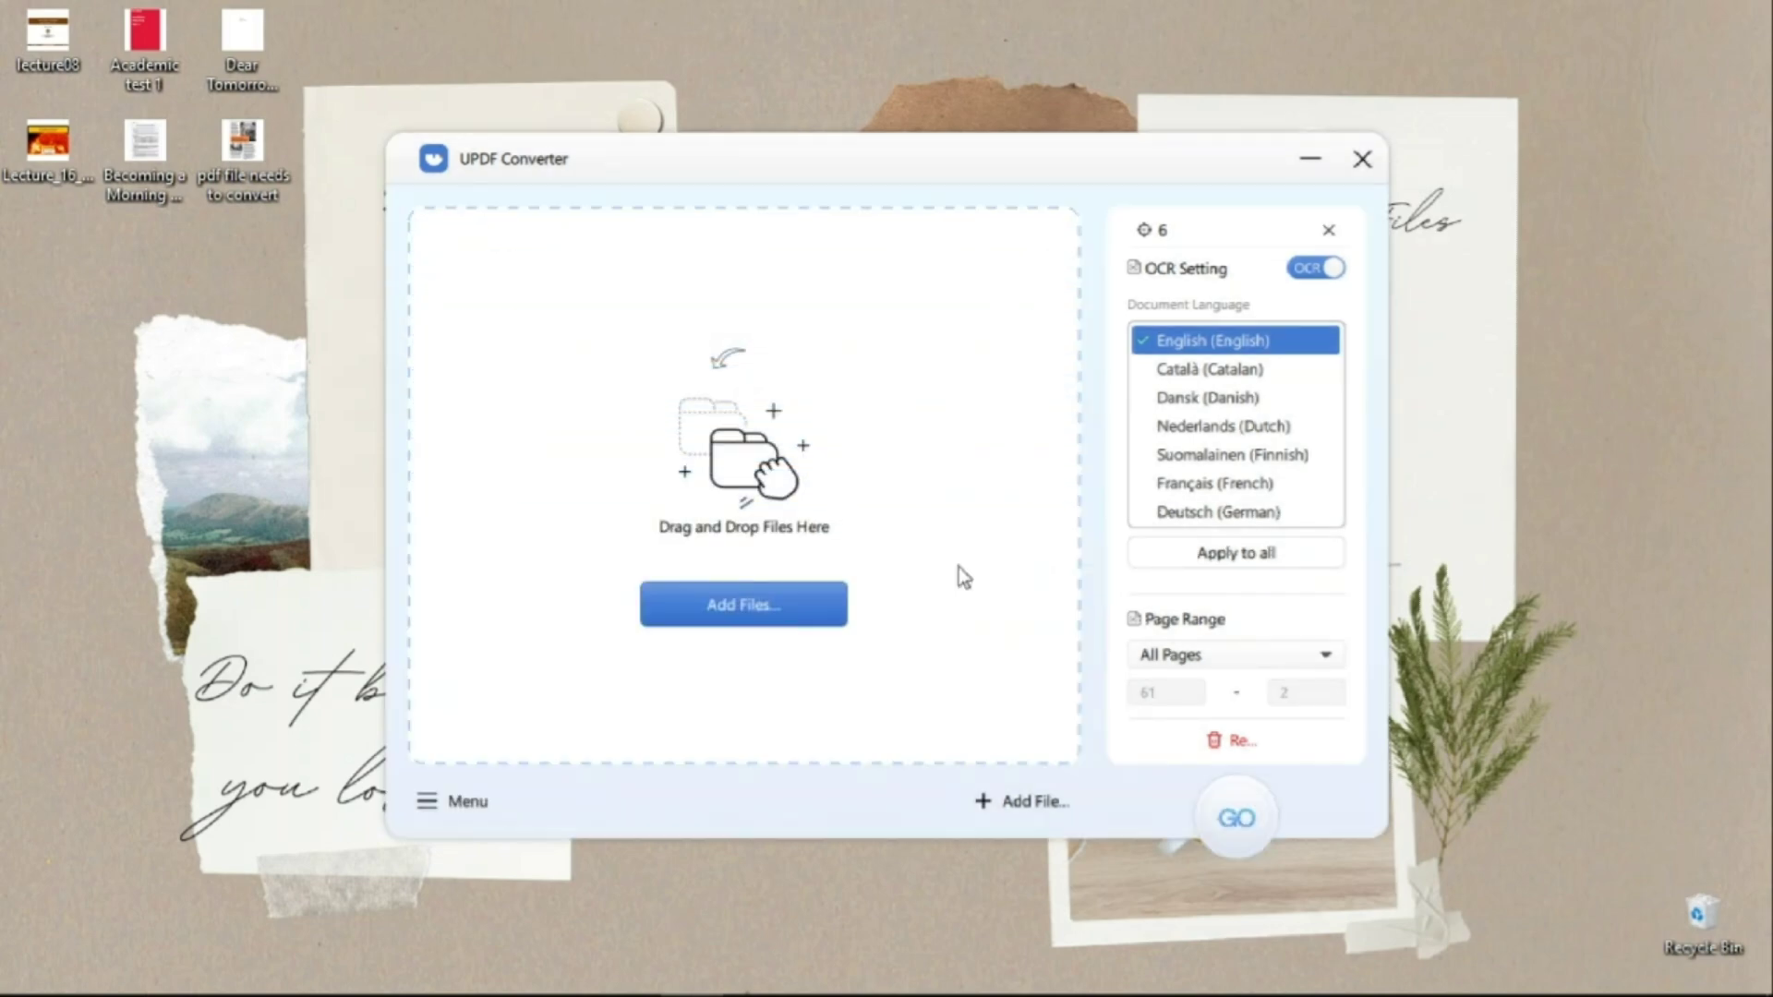
{"action": "left_click", "coordinate": [1329, 230]}
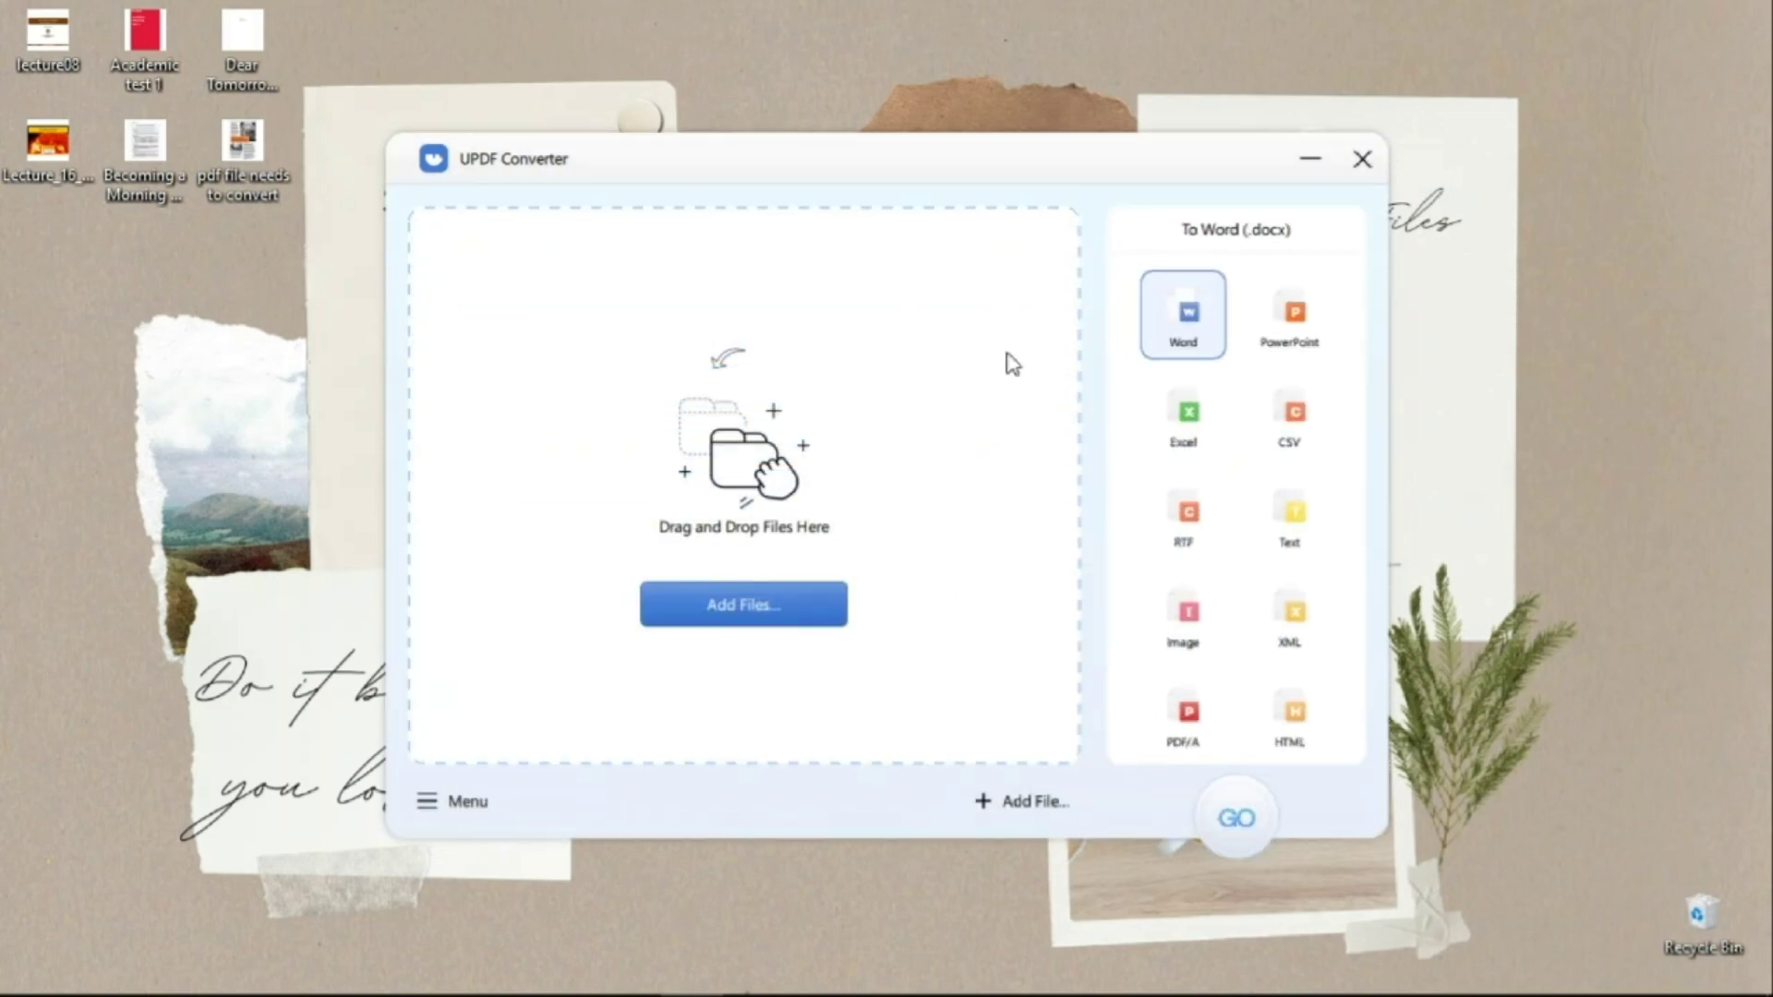
{"action": "left_click", "coordinate": [460, 816]}
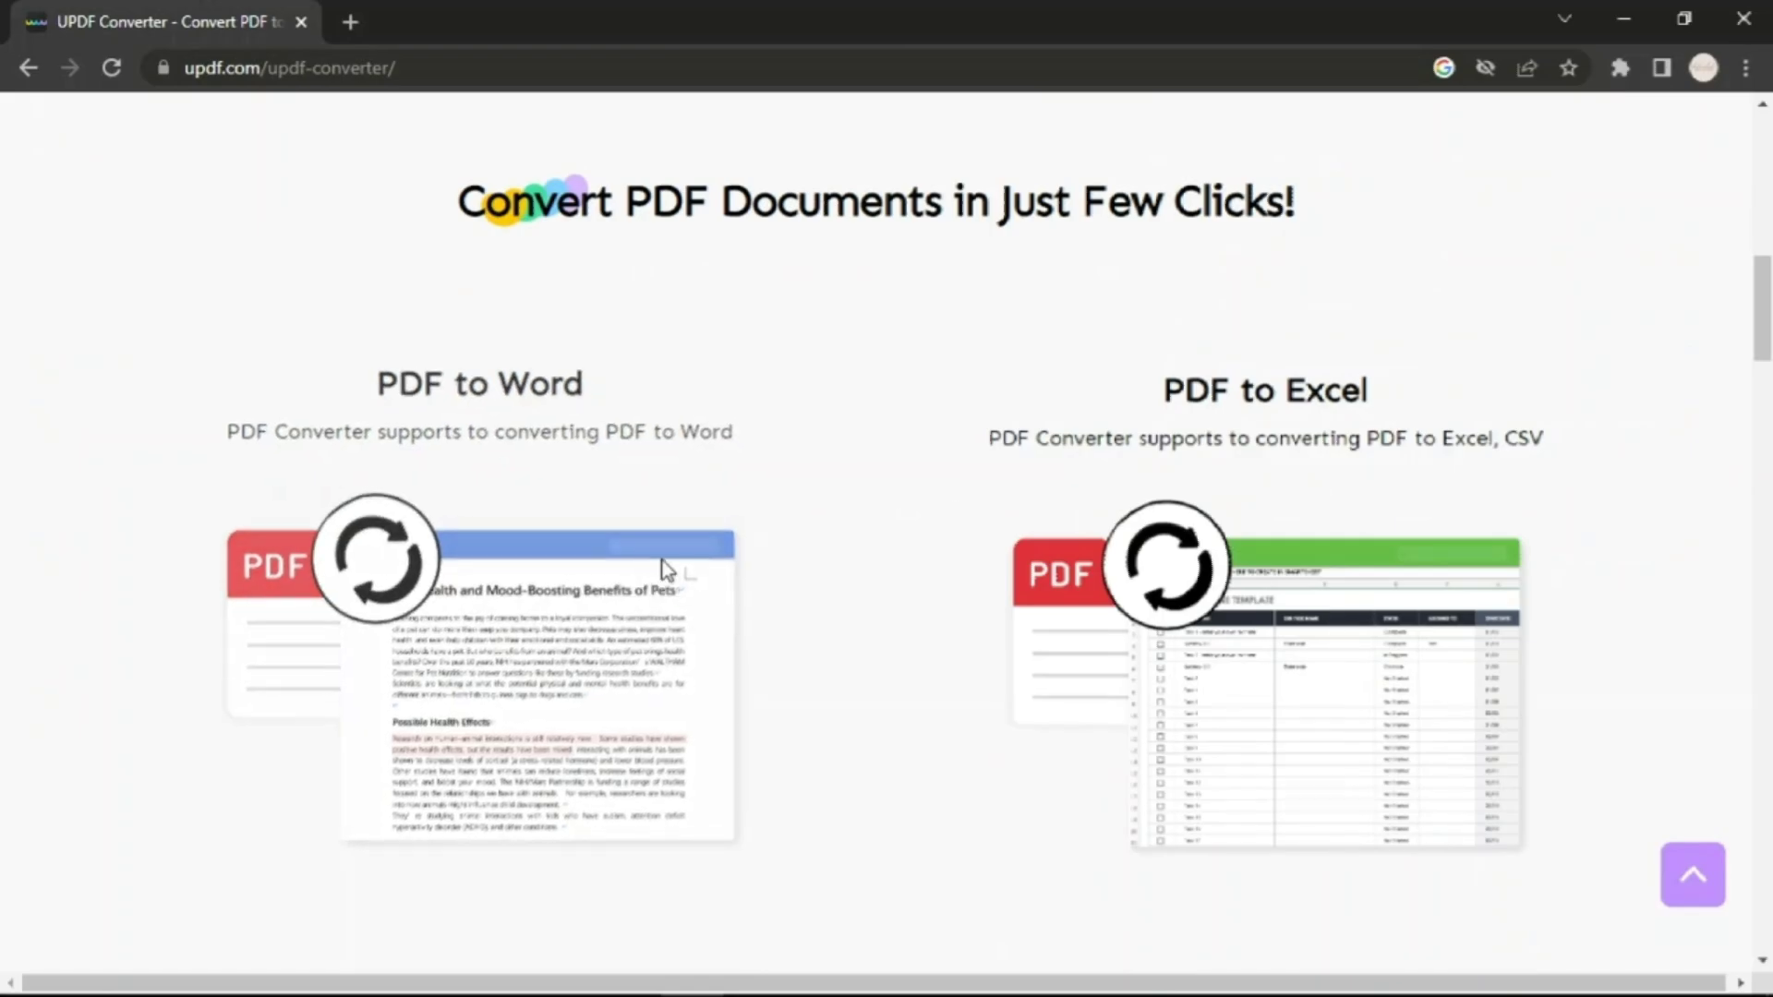
Scroll the updf.com converter page through its format and benefits sections to the footer
{"action": "scroll", "coordinate": [1125, 606], "scroll_direction": "down", "scroll_amount": 5}
{"action": "scroll", "coordinate": [654, 647], "scroll_direction": "down", "scroll_amount": 5}
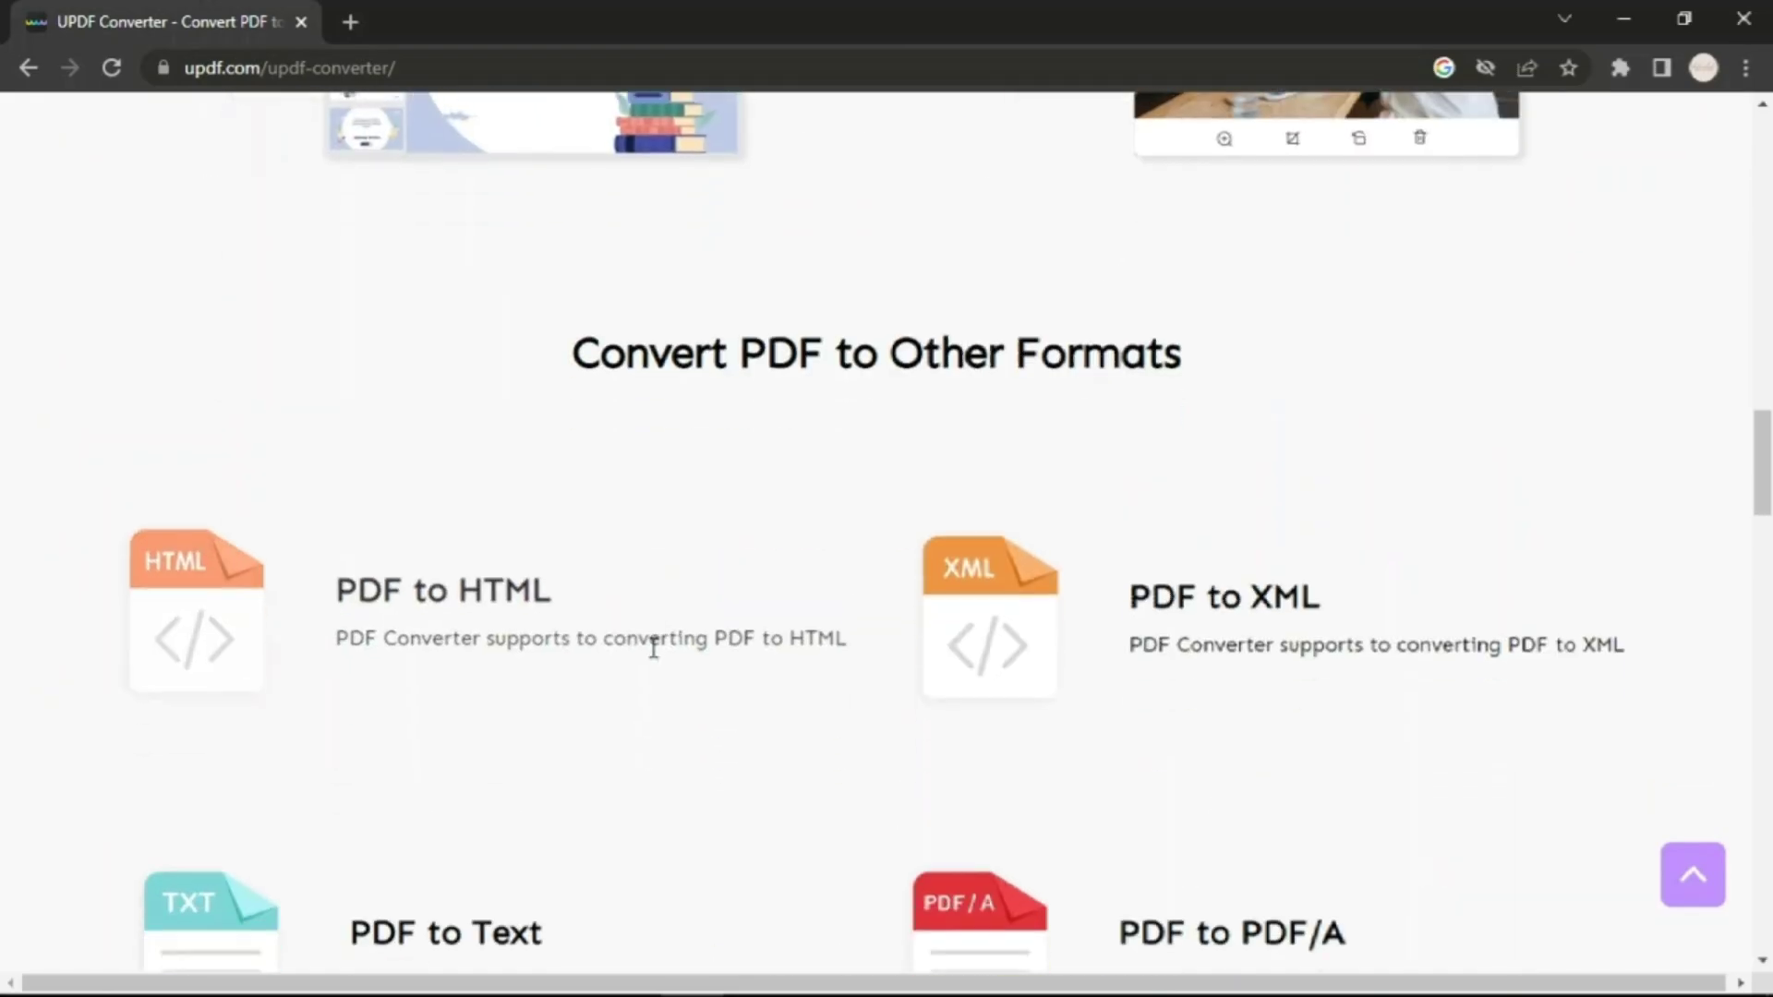
{"action": "scroll", "coordinate": [628, 517], "scroll_direction": "down", "scroll_amount": 2}
{"action": "scroll", "coordinate": [1182, 683], "scroll_direction": "down", "scroll_amount": 6}
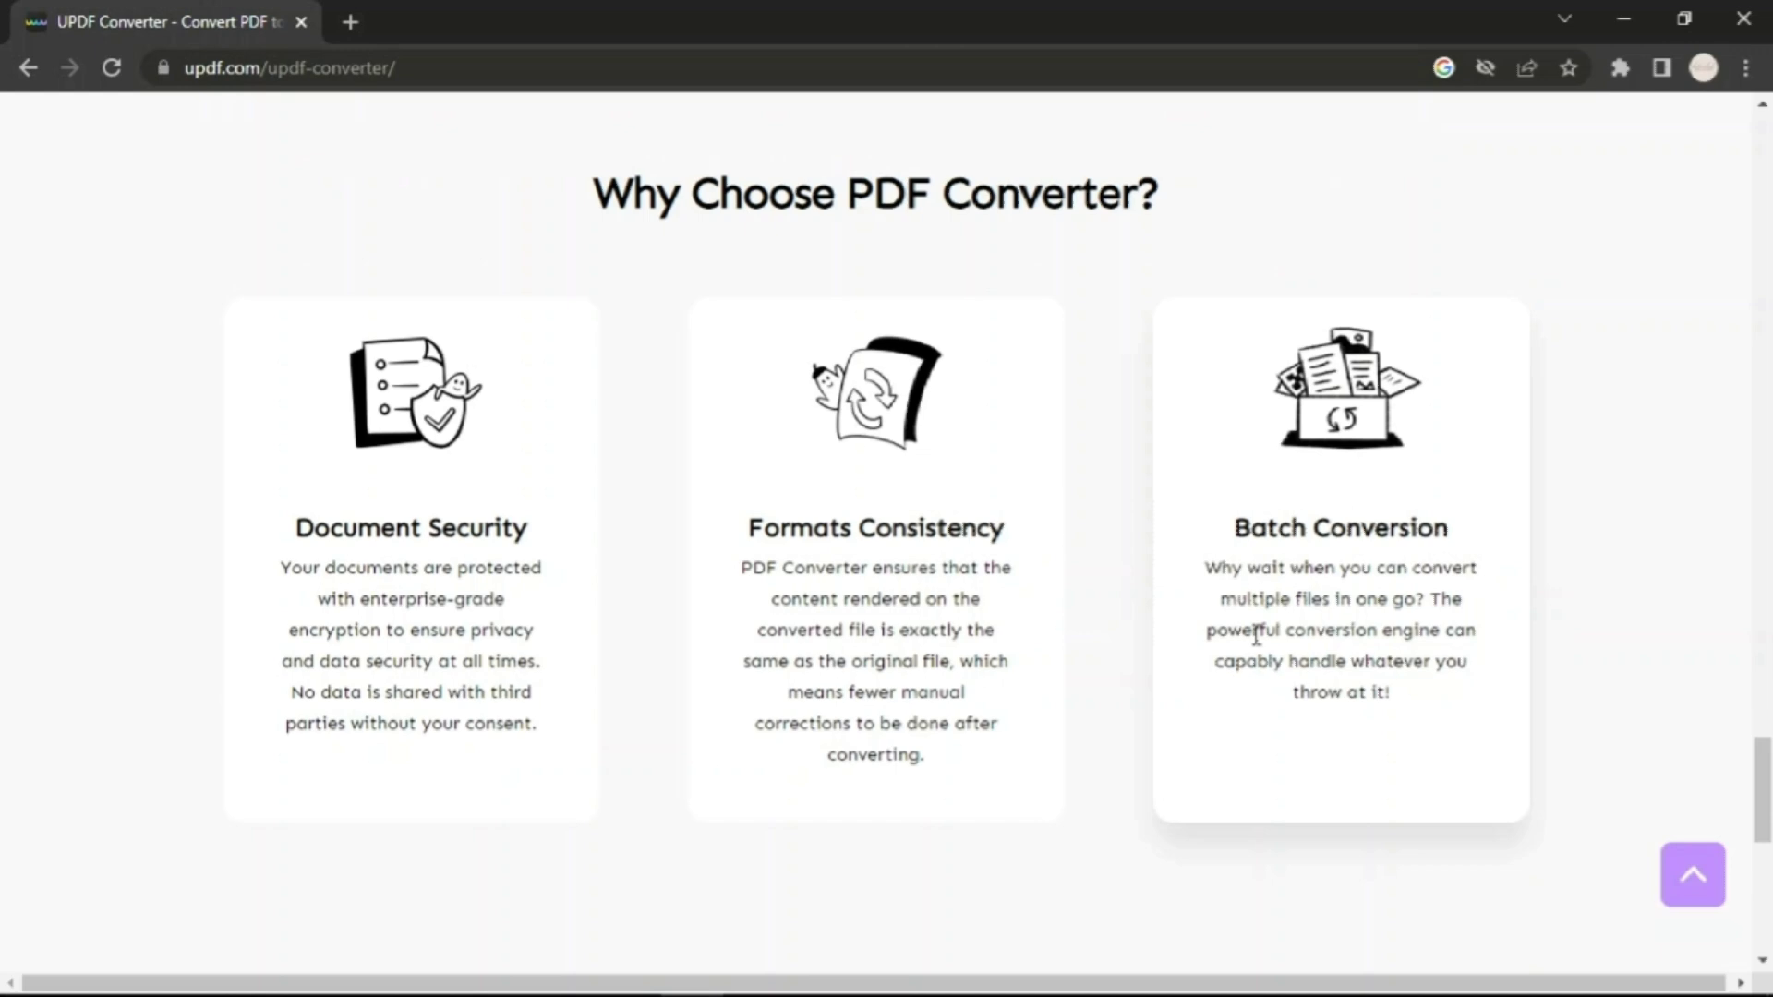
{"action": "scroll", "coordinate": [1351, 624], "scroll_direction": "down", "scroll_amount": 1}
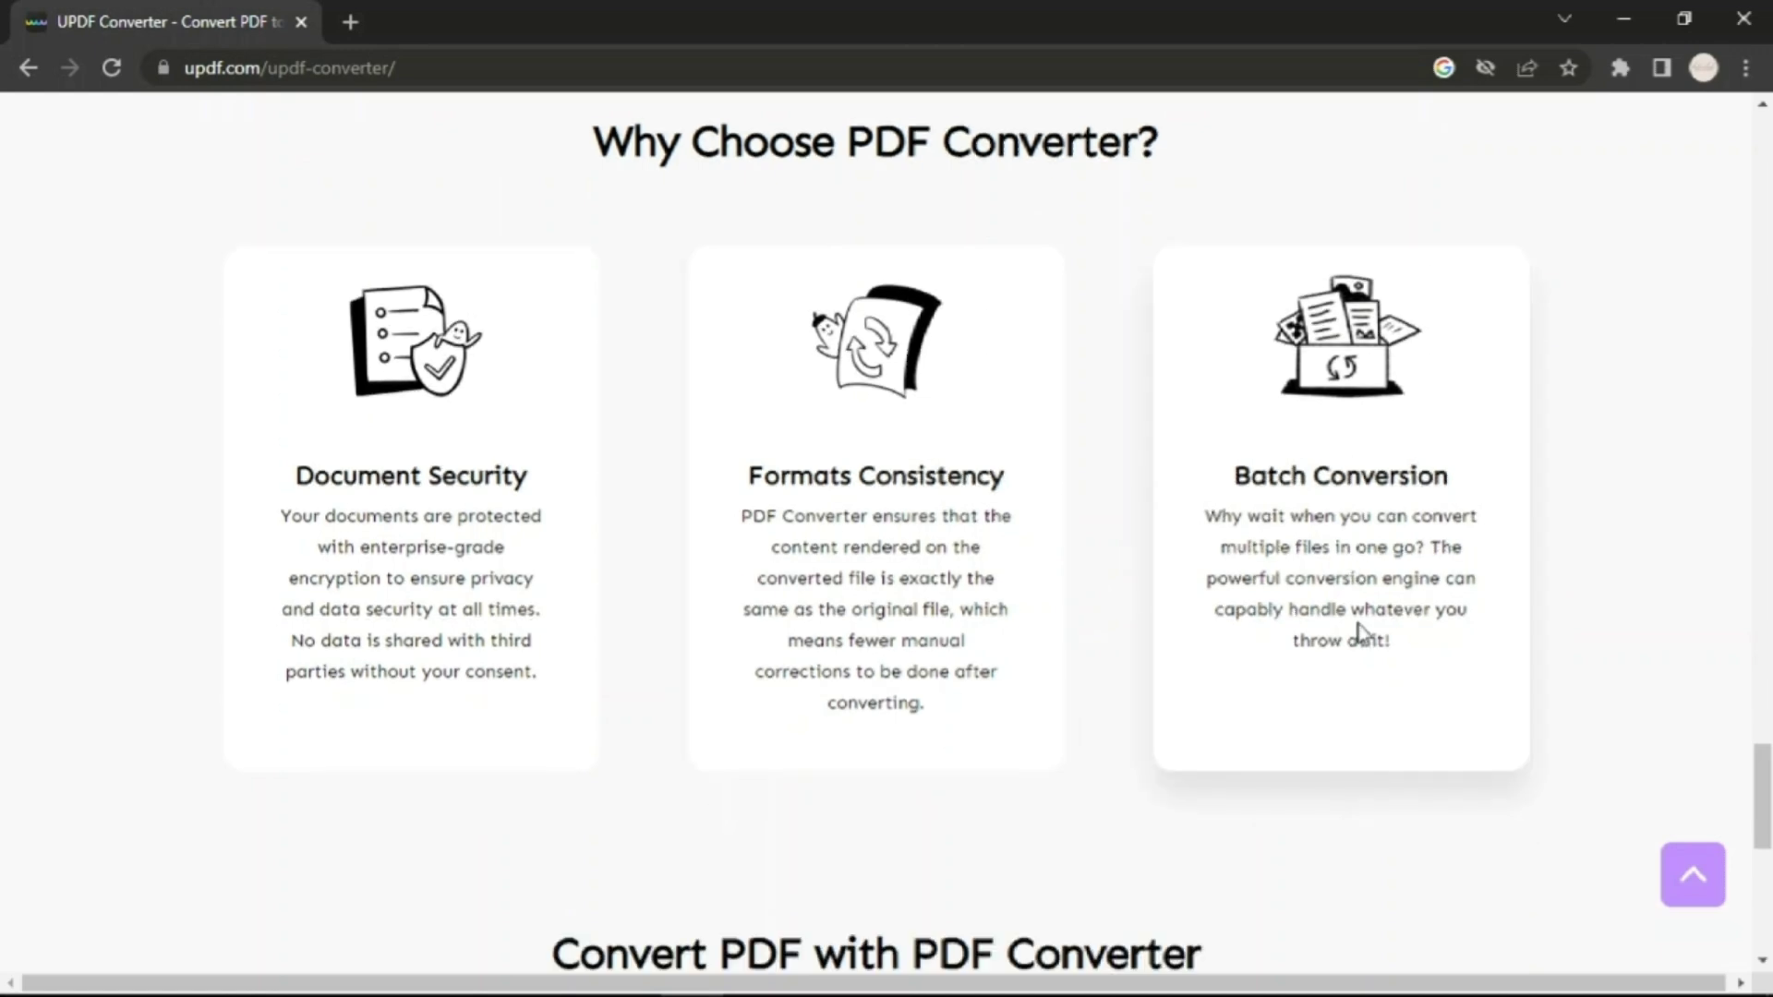
{"action": "scroll", "coordinate": [1358, 632], "scroll_direction": "down", "scroll_amount": 7}
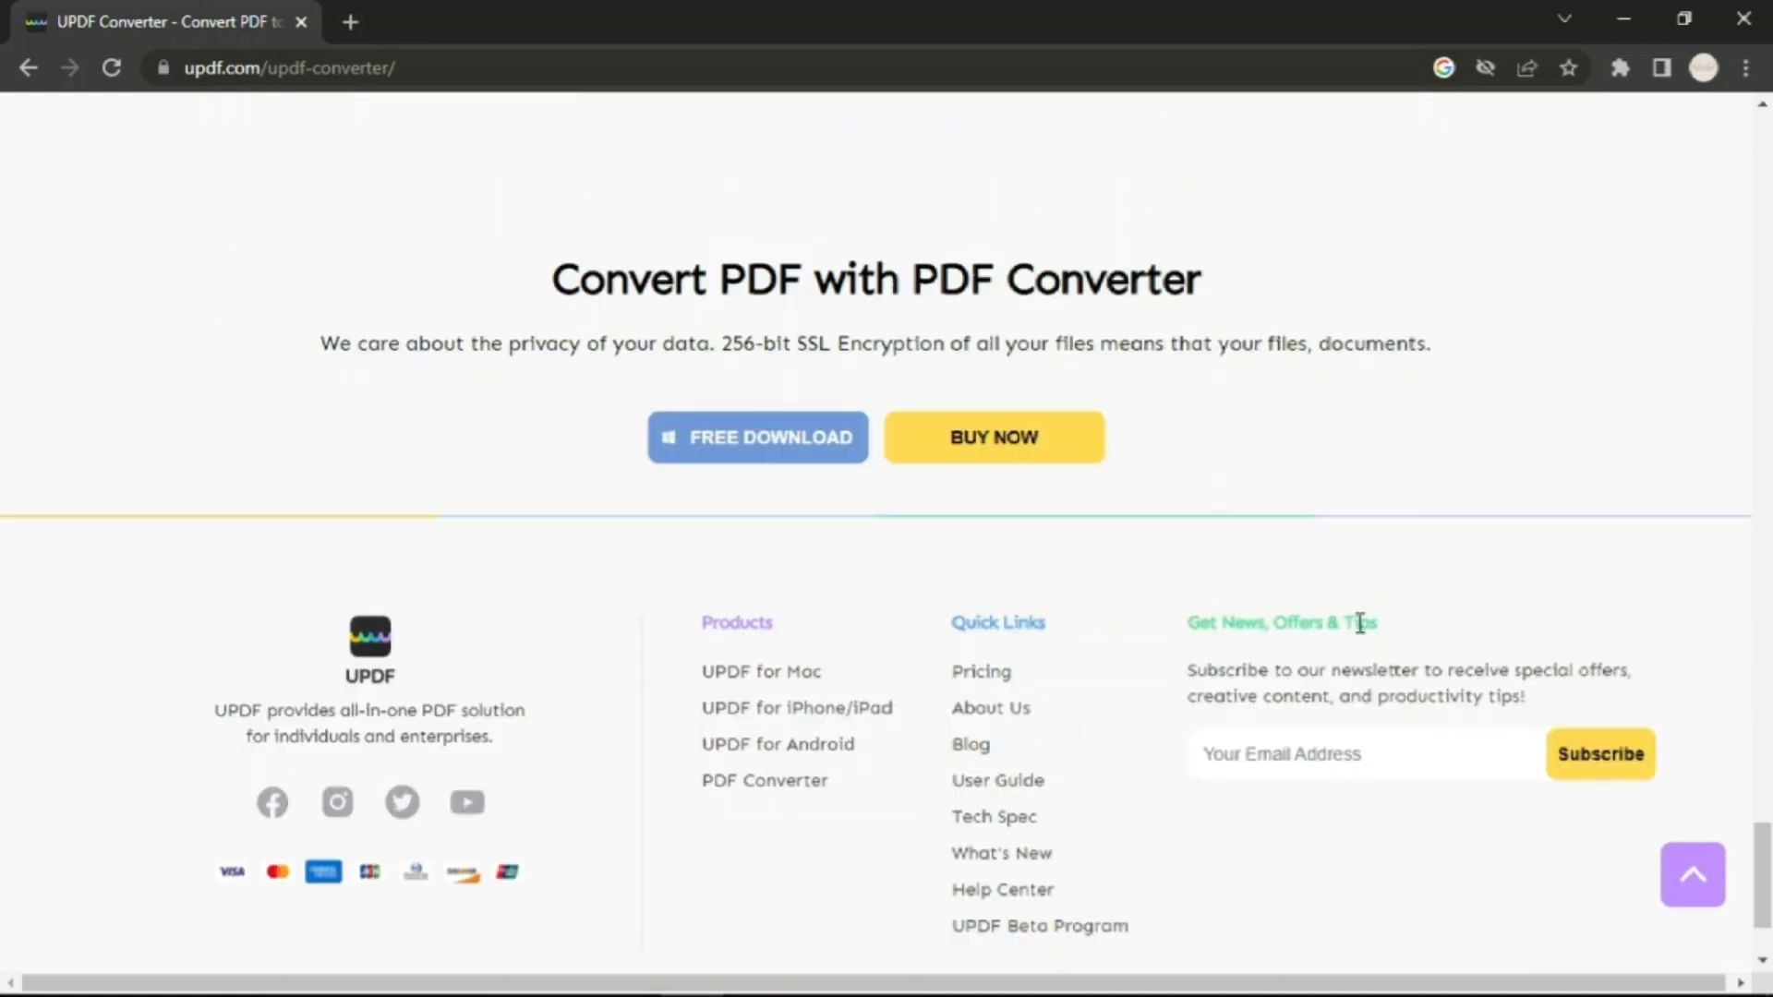